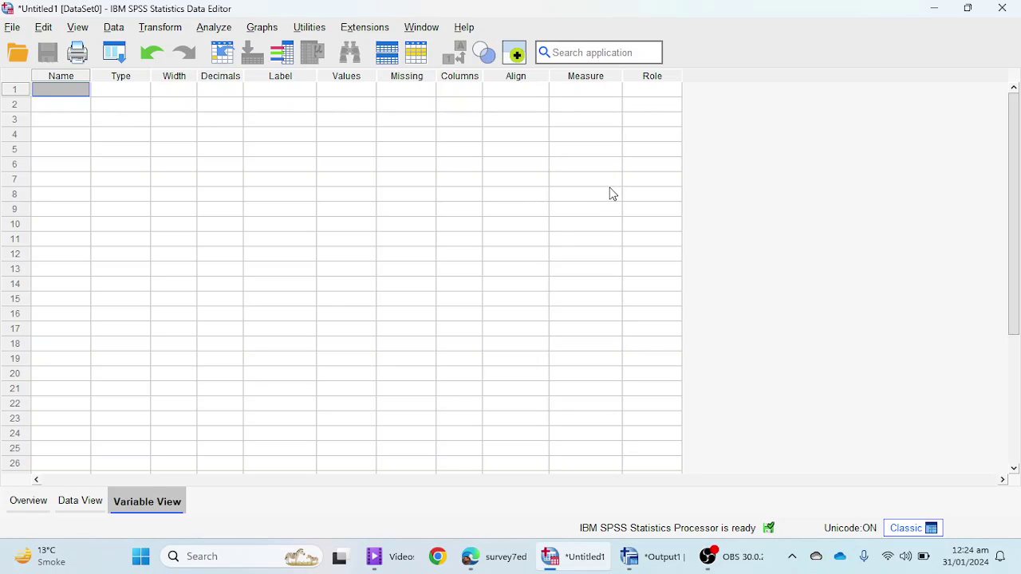
# Look over the empty Data View and Variable View, and locate the Sex question in the survey questionnaire PDF
pyautogui.click(83, 500)
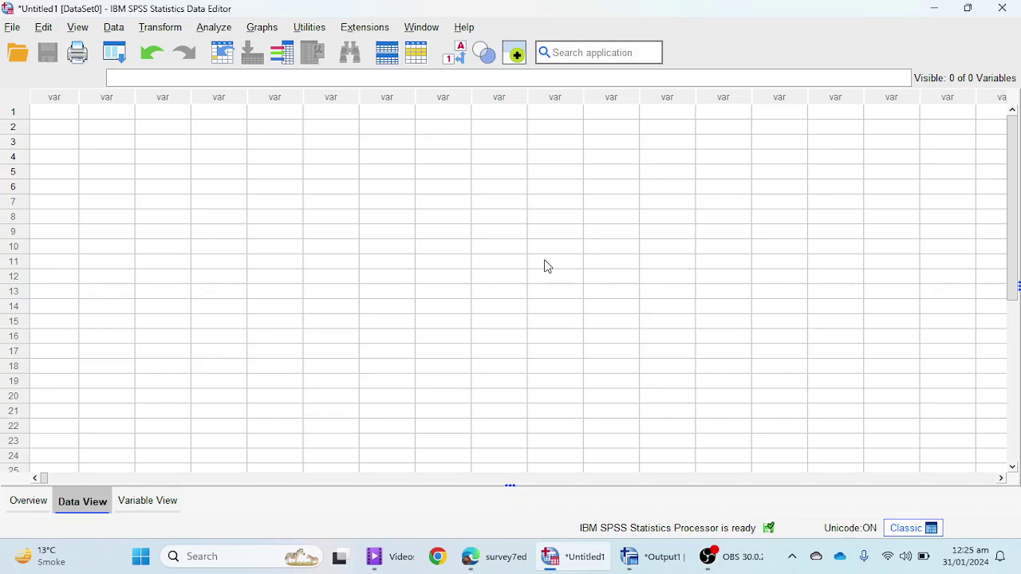
pyautogui.click(144, 501)
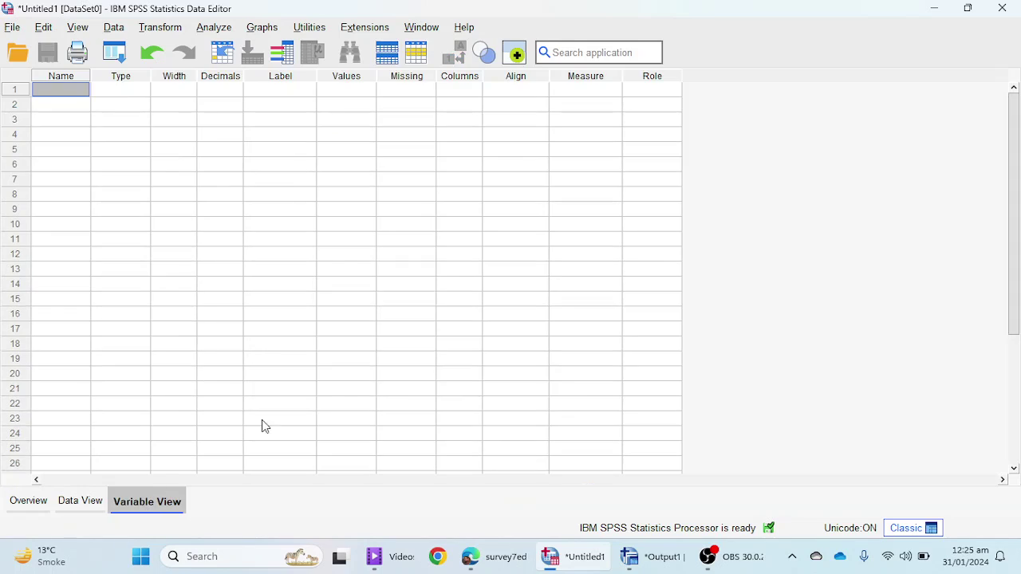
pyautogui.click(500, 558)
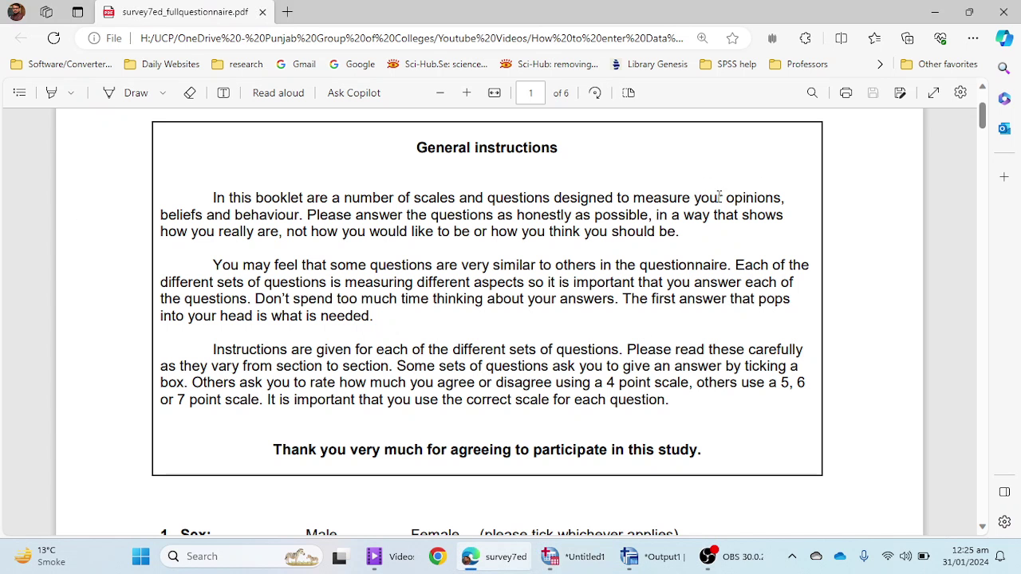
pyautogui.scroll(-3, 642, 195)
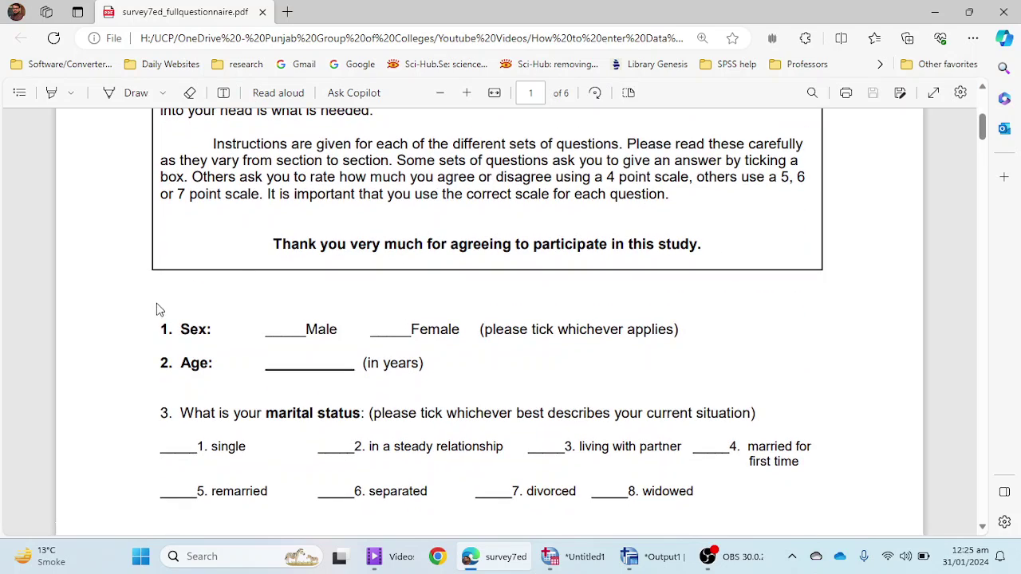
pyautogui.moveTo(179, 328); pyautogui.dragTo(216, 333)
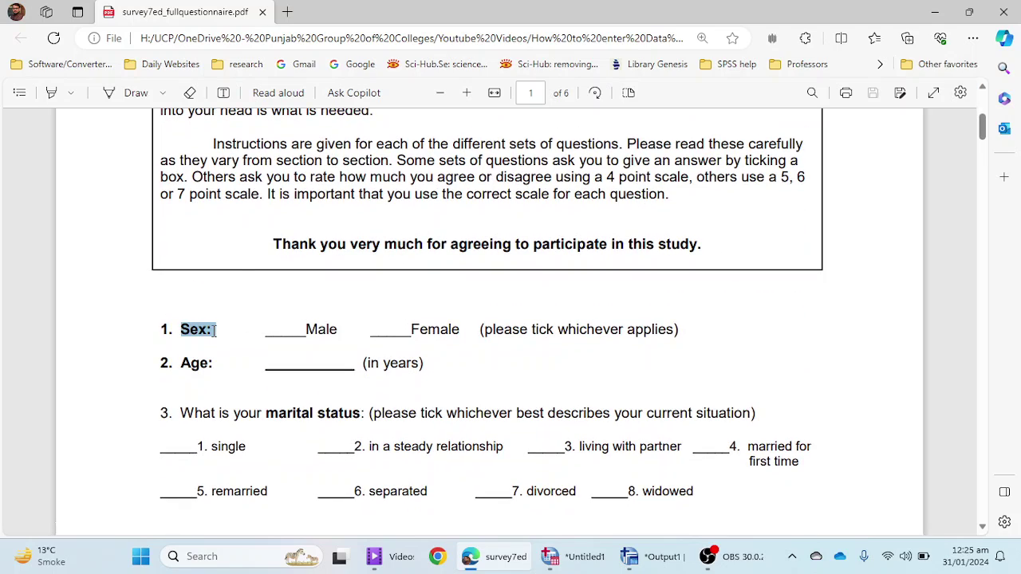
pyautogui.moveTo(622, 568)
# Switch back to the SPSS Data Editor and try to name the first variable Sex
pyautogui.click(596, 556)
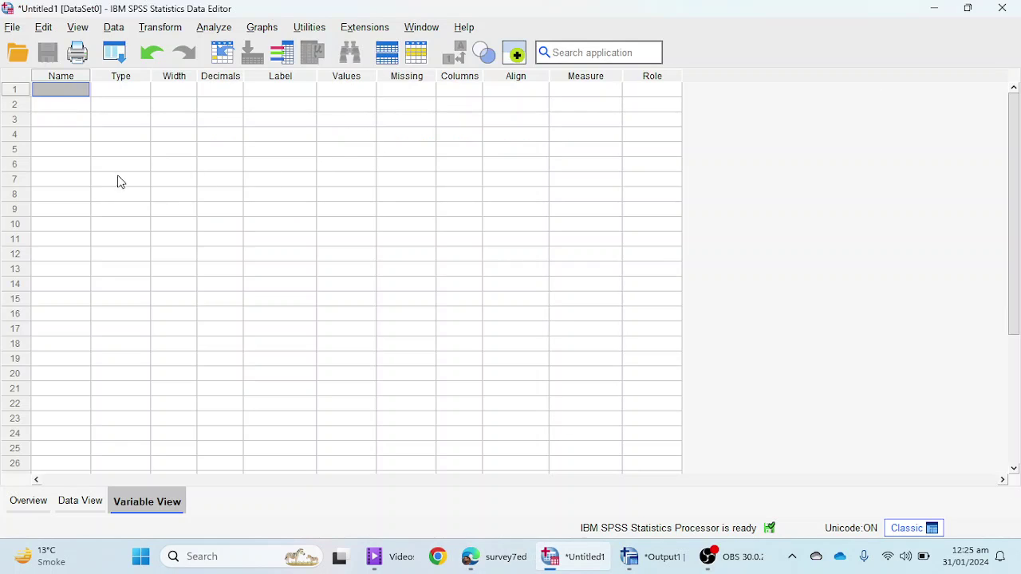
pyautogui.doubleClick(69, 89)
pyautogui.write('Sex')
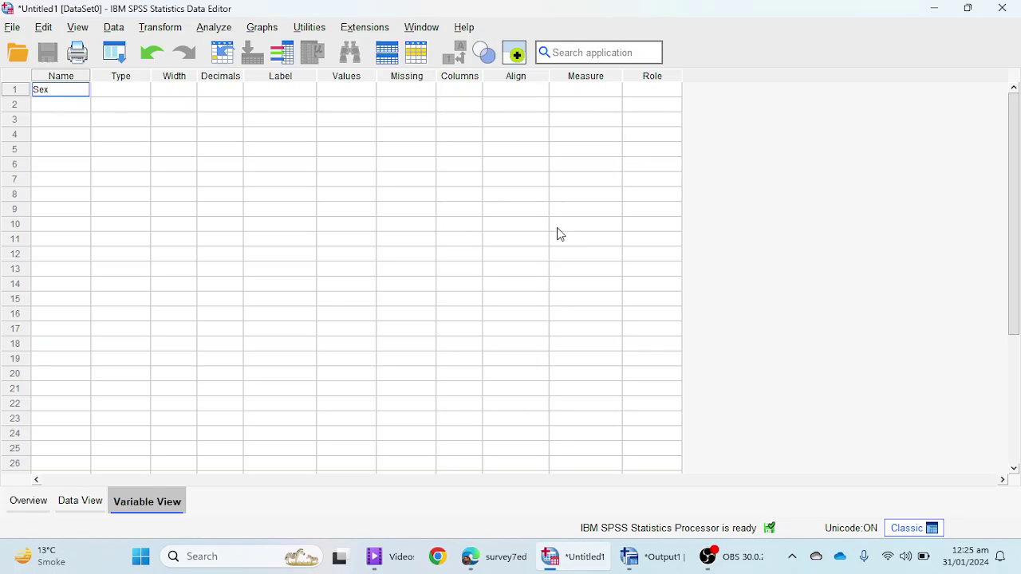
pyautogui.click(541, 306)
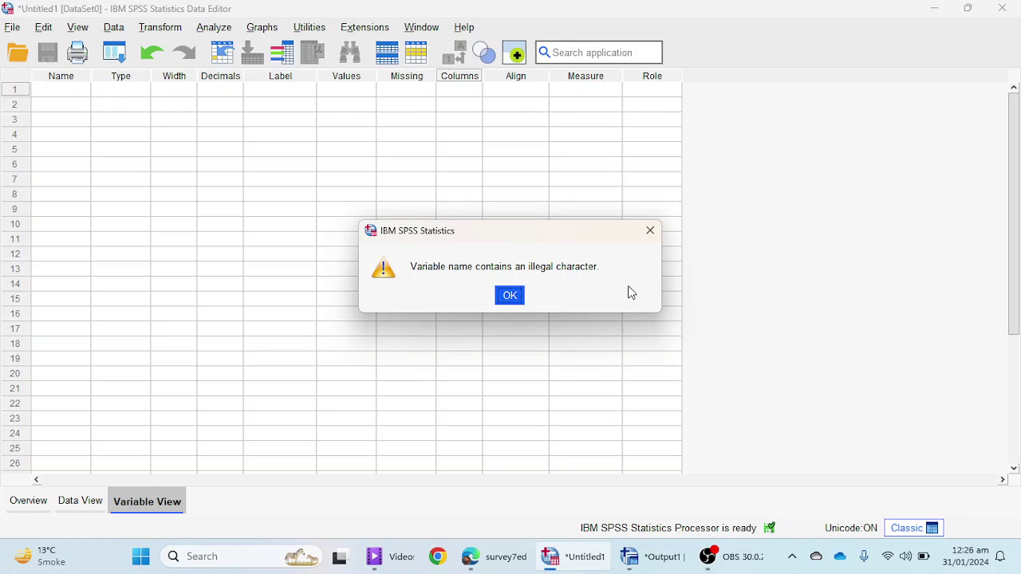
pyautogui.click(651, 231)
pyautogui.click(71, 95)
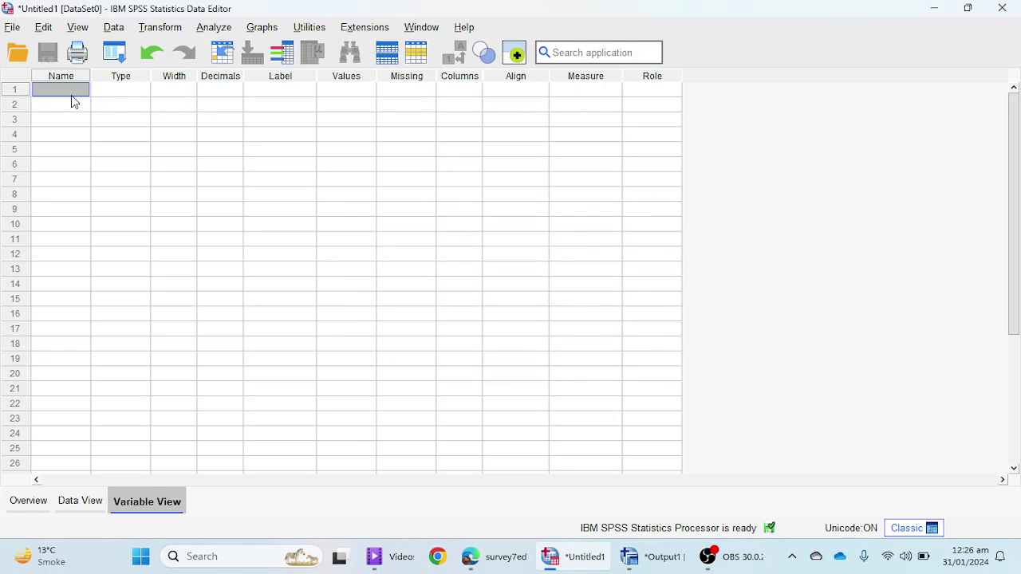
# Try to name the variable in row 3 "Political Communication", with a space between the words
pyautogui.click(69, 126)
pyautogui.write('Political')
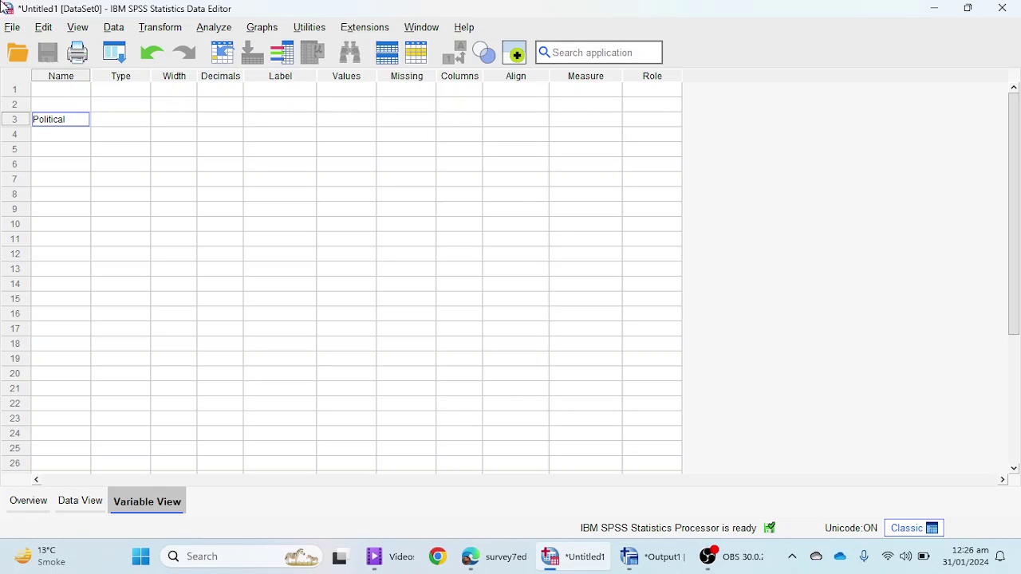
pyautogui.write(' Comm')
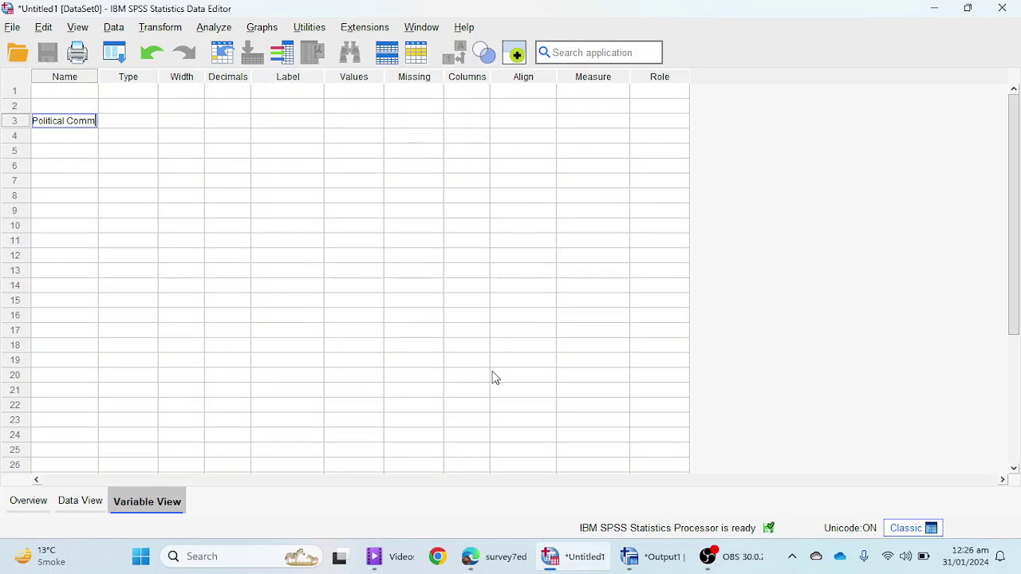
pyautogui.write('unication')
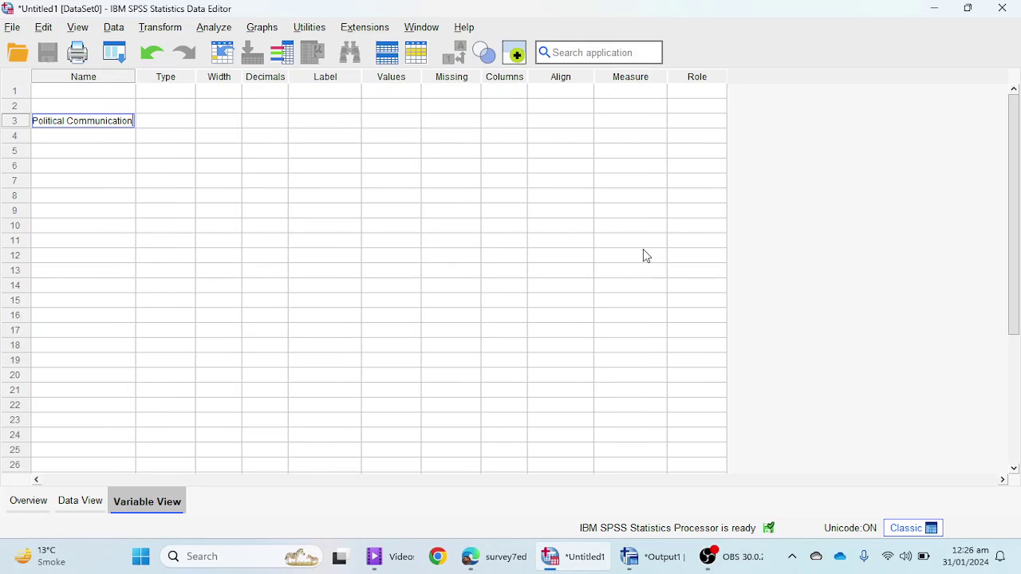
pyautogui.press('Return')
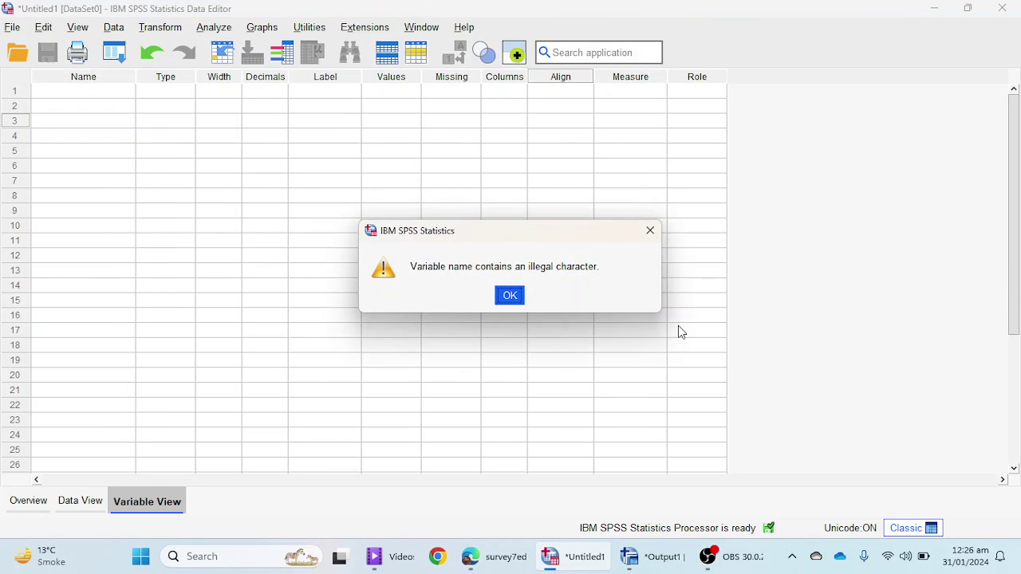
pyautogui.click(513, 296)
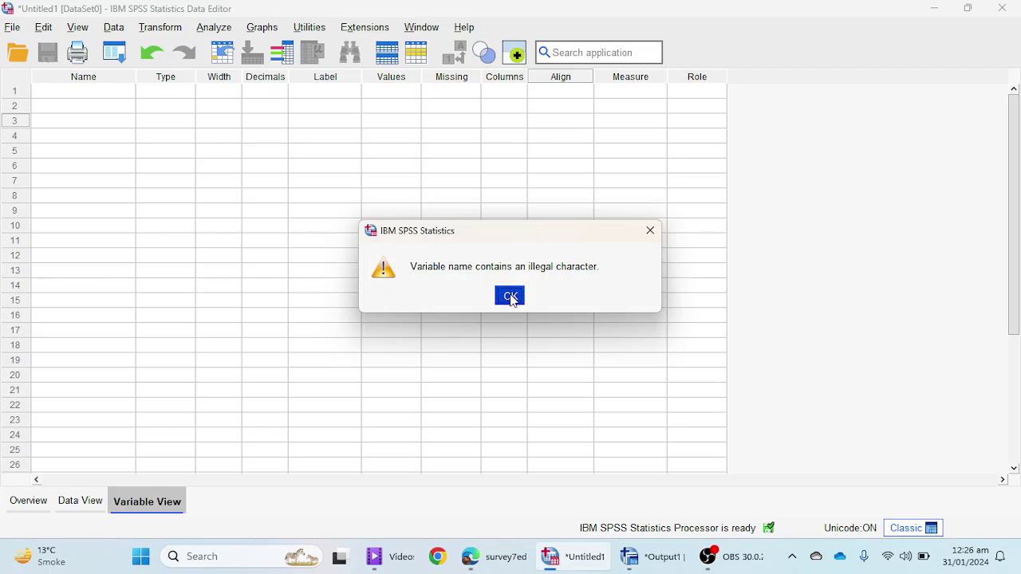
# Define a variable named POI in row 2
pyautogui.click(79, 112)
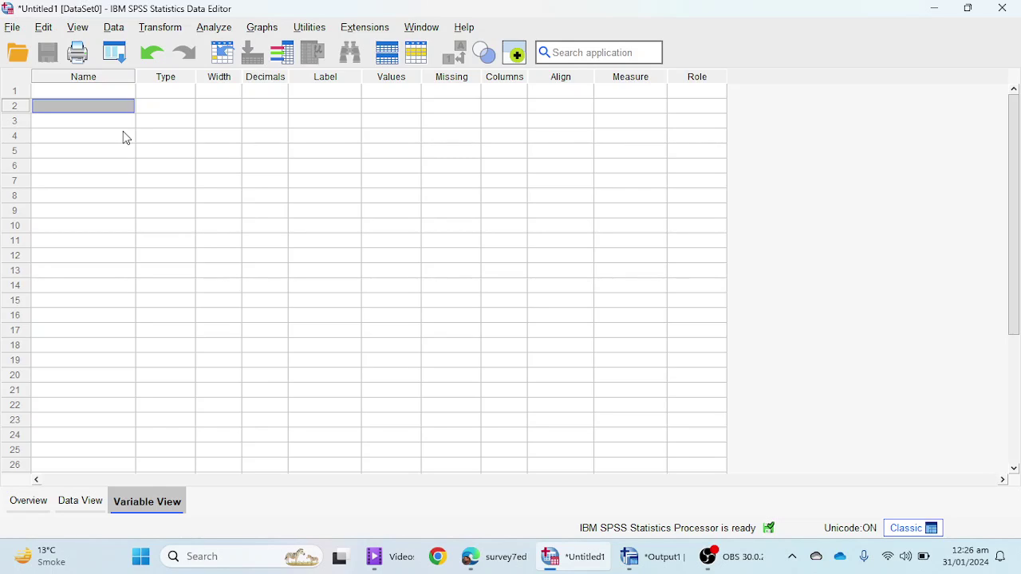
pyautogui.write('POI')
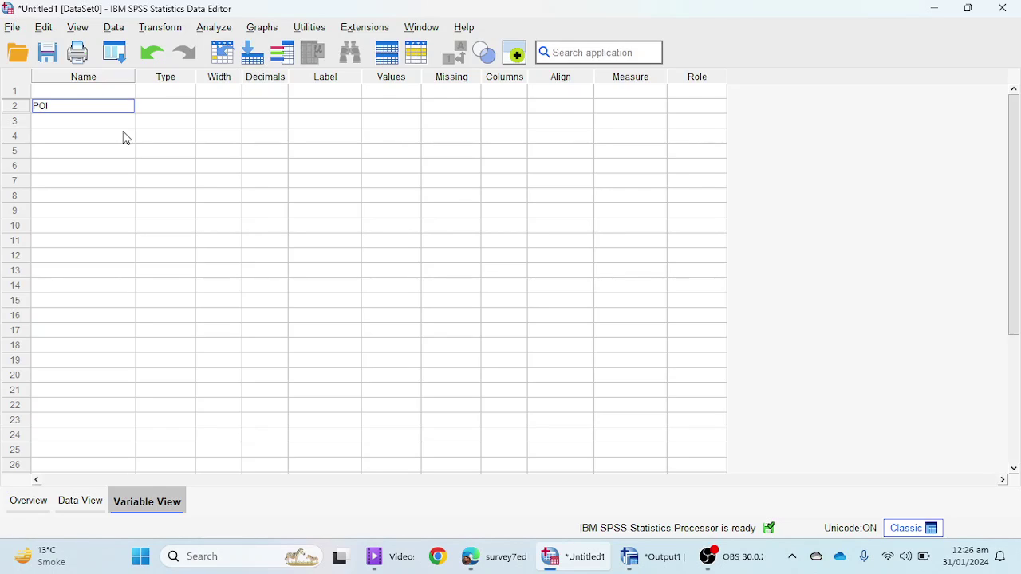
pyautogui.press('Return')
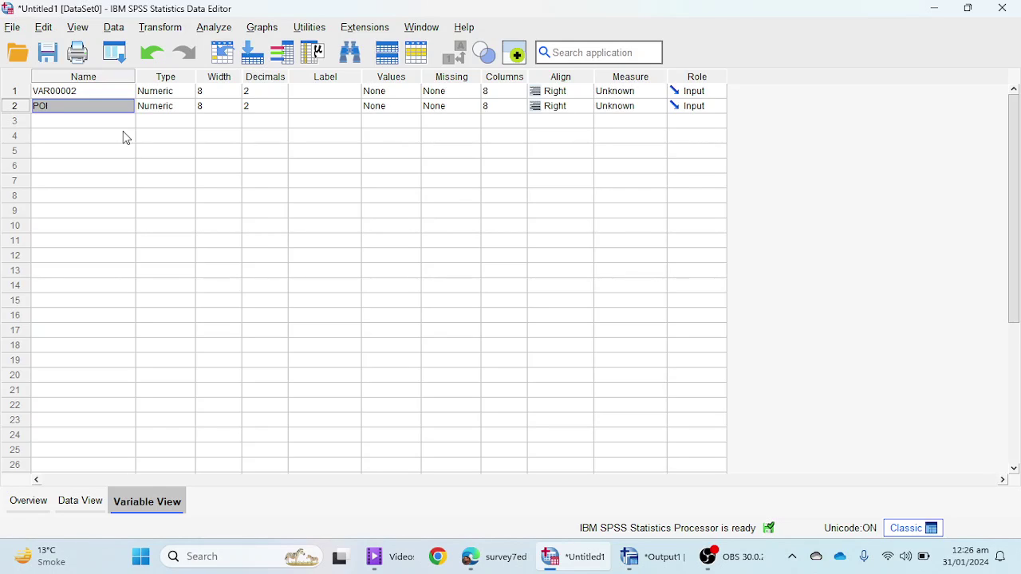
# Try to rename the row 1 variable to "pol-comm", joining the words with a hyphen
pyautogui.click(79, 93)
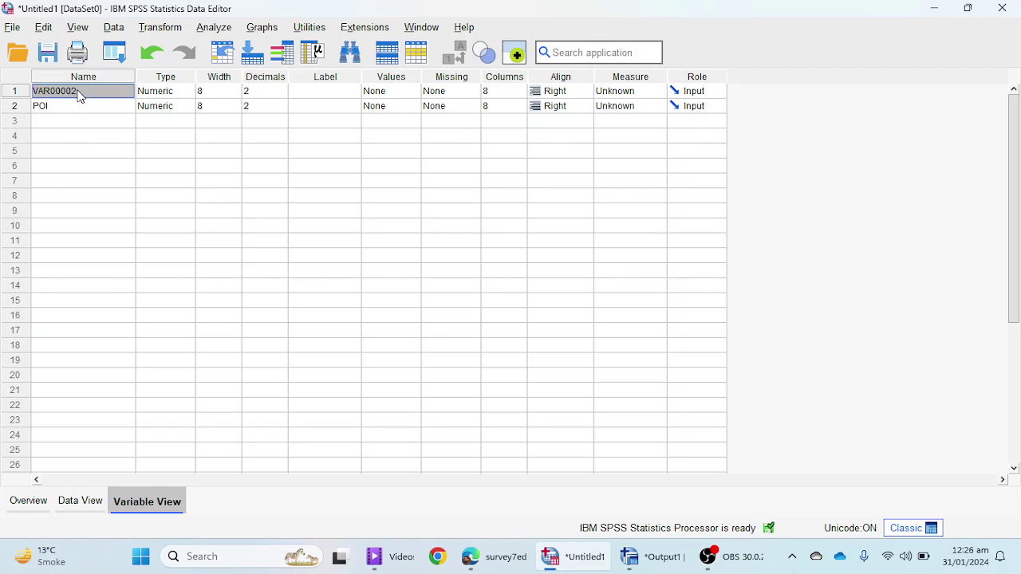
pyautogui.click(84, 93)
pyautogui.press('BackSpace')
pyautogui.press('BackSpace')
pyautogui.press('BackSpace')
pyautogui.press('BackSpace')
pyautogui.press('BackSpace')
pyautogui.press('BackSpace')
pyautogui.press('BackSpace')
pyautogui.press('BackSpace')
pyautogui.write('poi')
pyautogui.write('-comm')
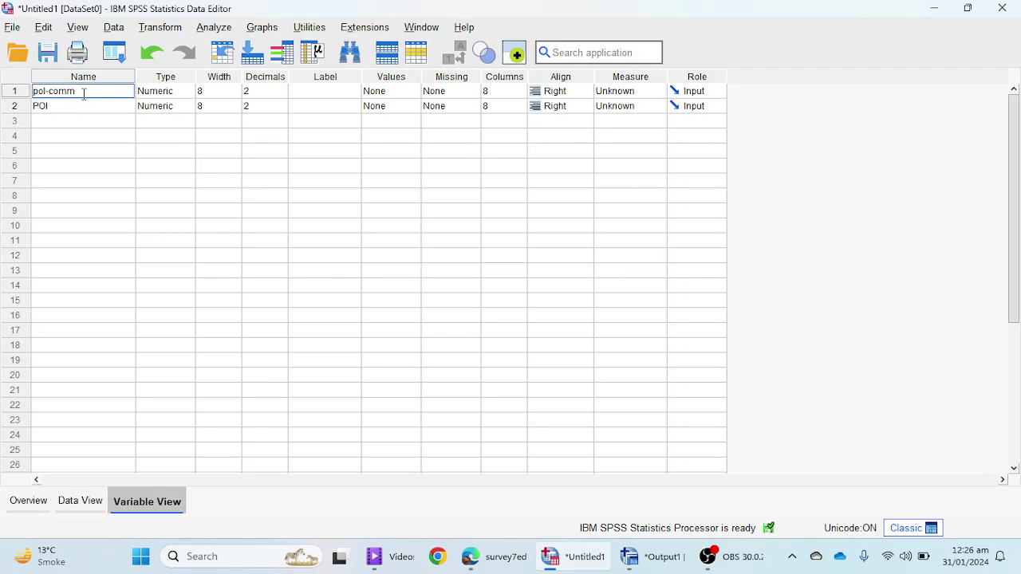
pyautogui.click(154, 244)
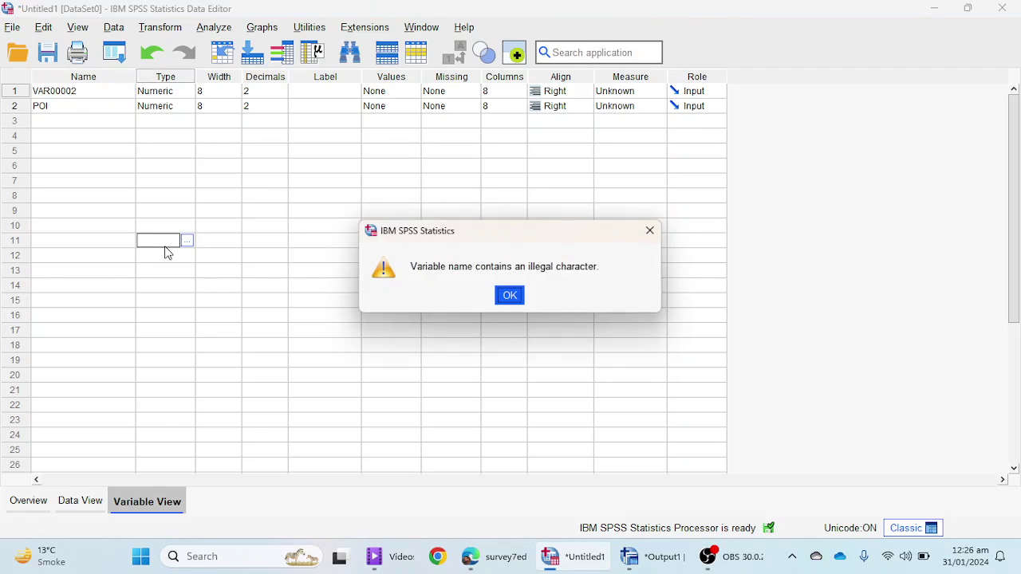
pyautogui.click(504, 309)
# Rename the row 1 variable to Pol_Comm, using an underscore
pyautogui.click(82, 96)
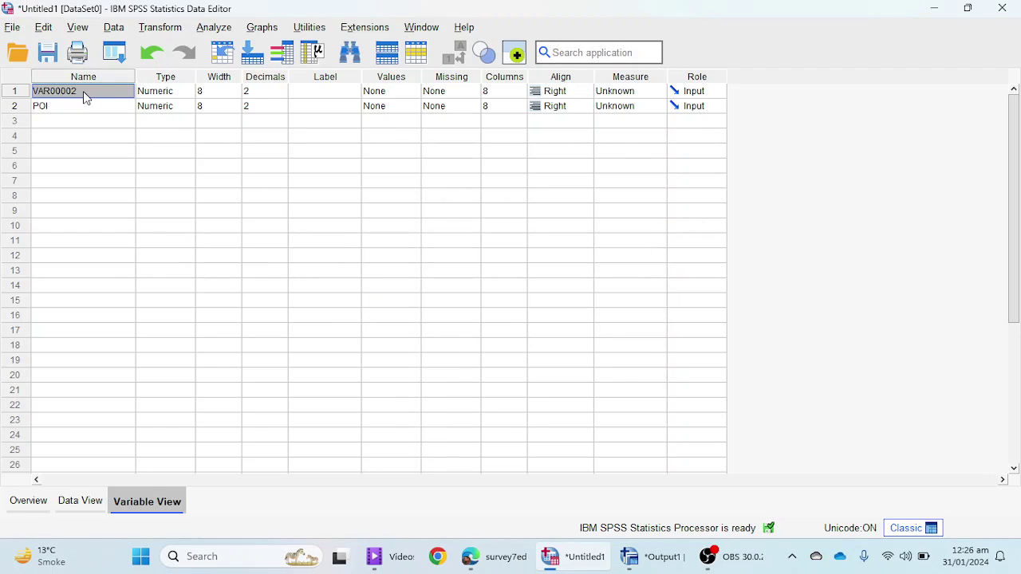
pyautogui.click(88, 97)
pyautogui.hotkey('ctrl', 'a')
pyautogui.write('Pol')
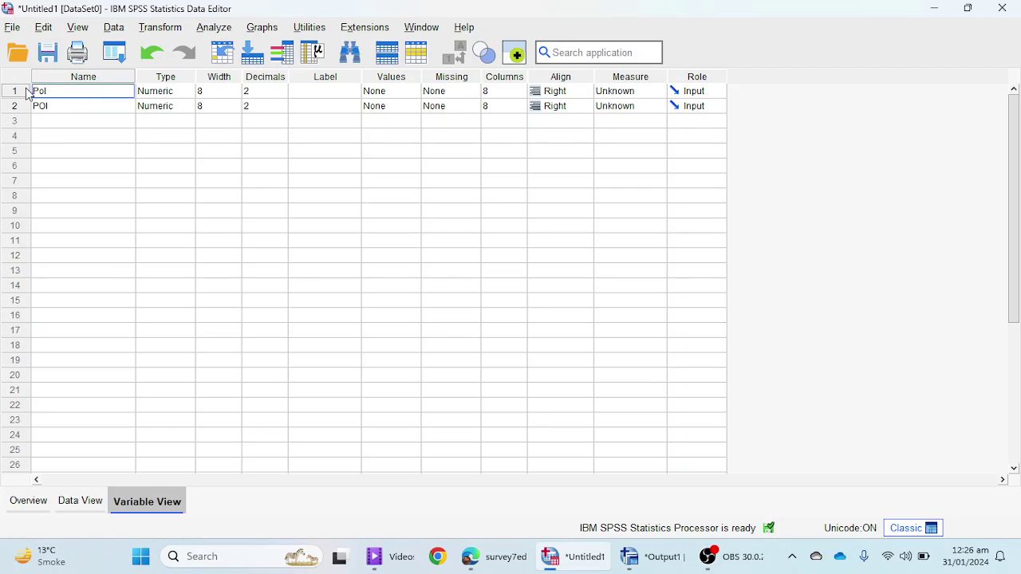
pyautogui.write('_Comm')
pyautogui.click(177, 319)
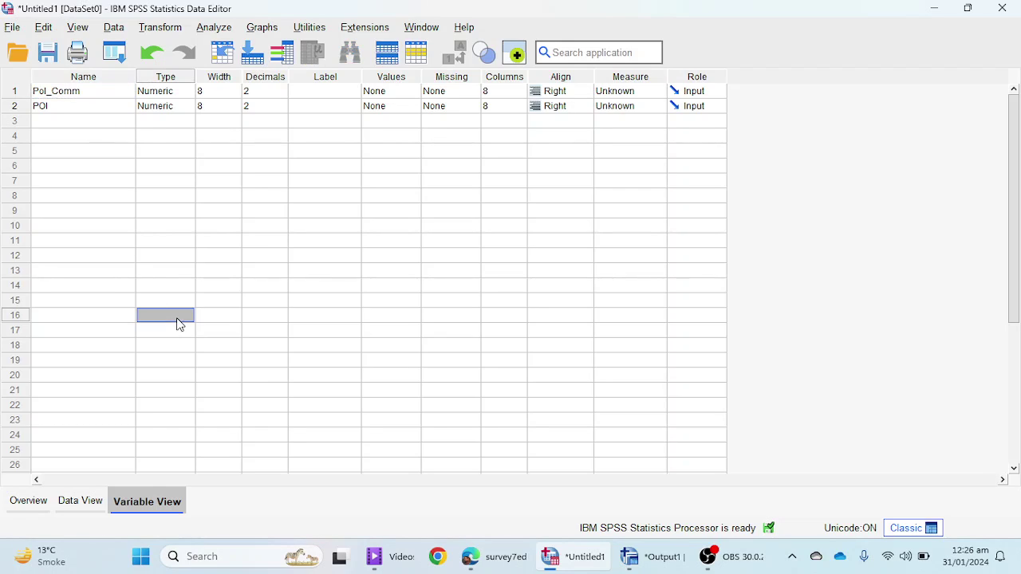
# Rename the row 2 variable to Pol$Comm, using a dollar sign
pyautogui.click(50, 109)
pyautogui.click(64, 116)
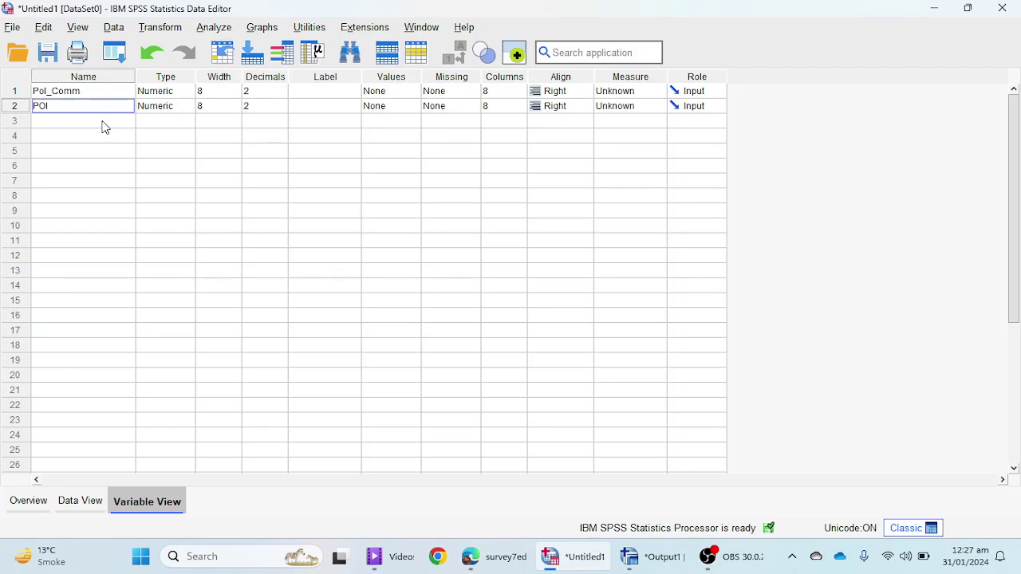
pyautogui.press('BackSpace')
pyautogui.press('BackSpace')
pyautogui.press('BackSpace')
pyautogui.write('Pol$Comm')
pyautogui.click(150, 151)
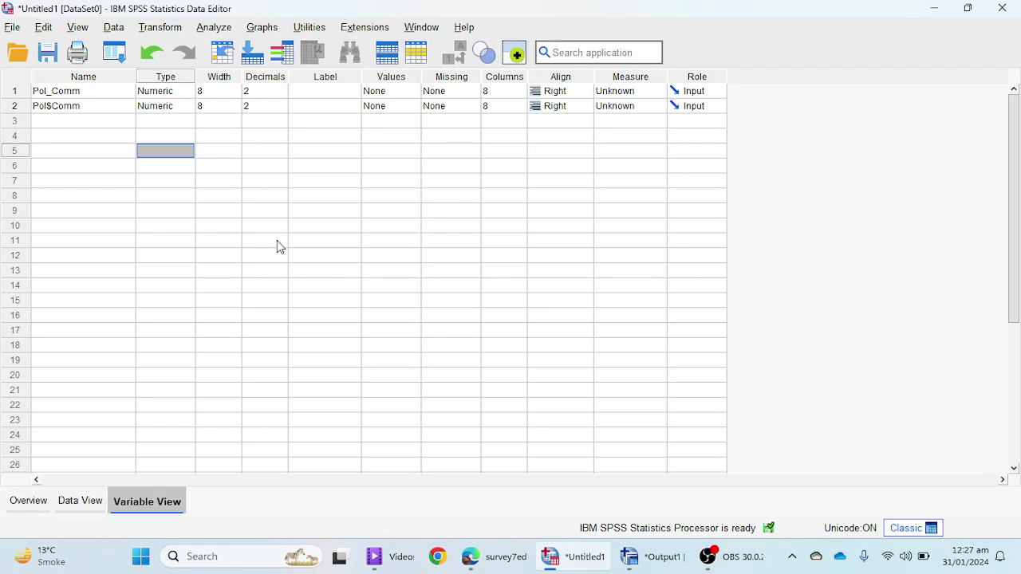
# Delete the Pol$Comm and Pol_Comm variables one after the other to empty the variable list
pyautogui.click(16, 92)
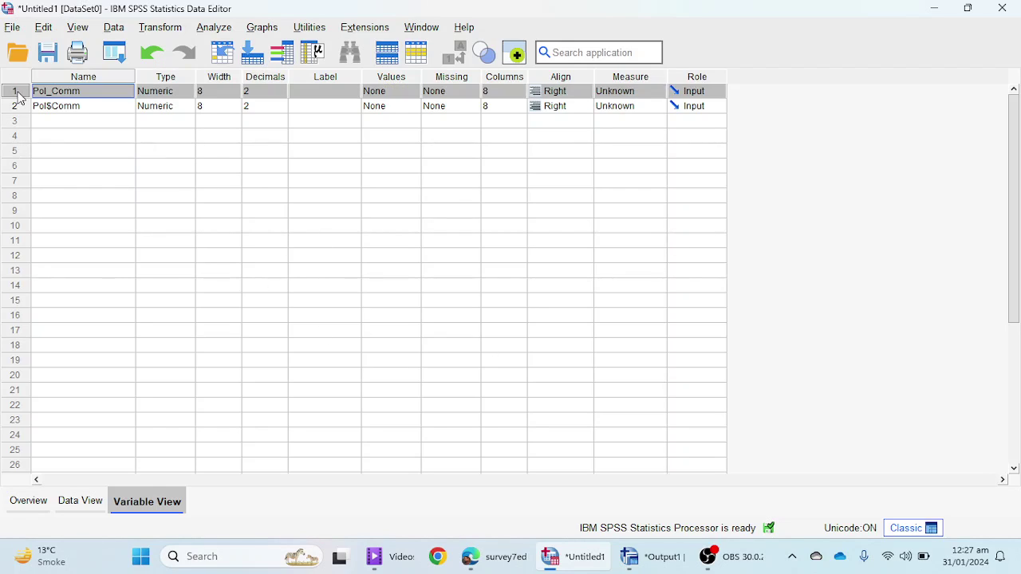
pyautogui.moveTo(18, 96); pyautogui.dragTo(16, 106)
pyautogui.rightClick(18, 107)
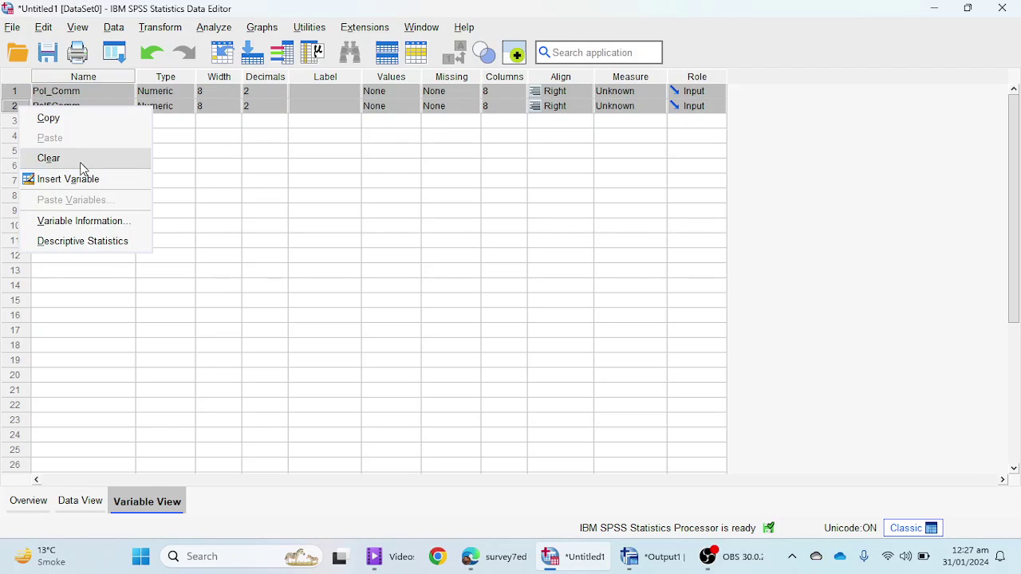
pyautogui.click(311, 195)
pyautogui.click(21, 93)
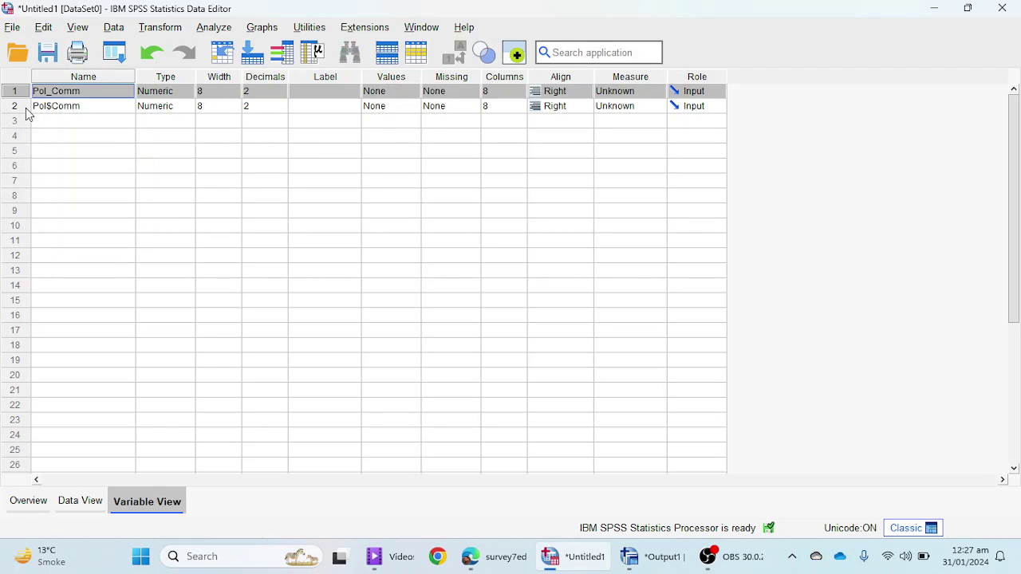
pyautogui.rightClick(19, 108)
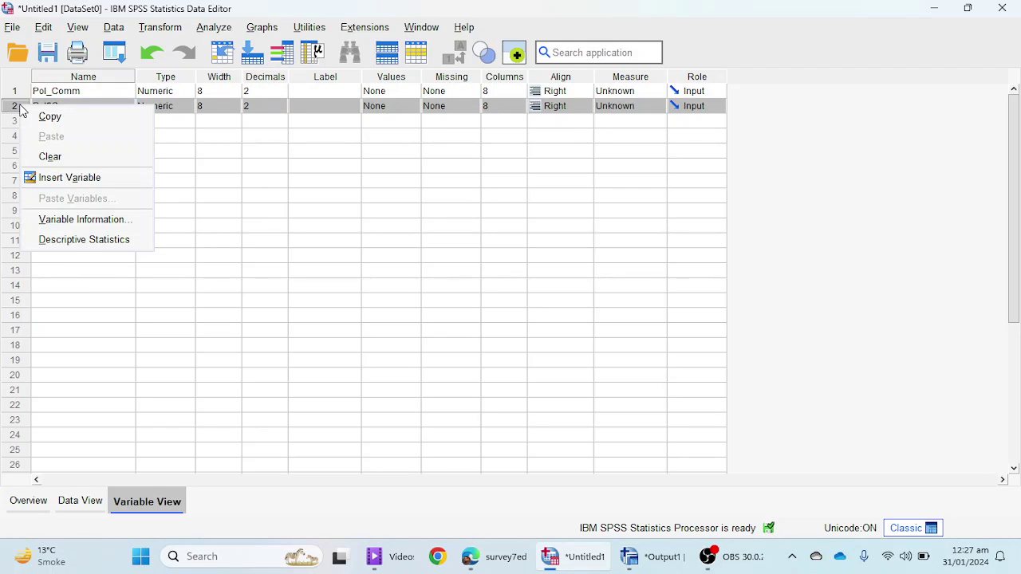
pyautogui.click(80, 157)
pyautogui.click(13, 91)
pyautogui.rightClick(13, 91)
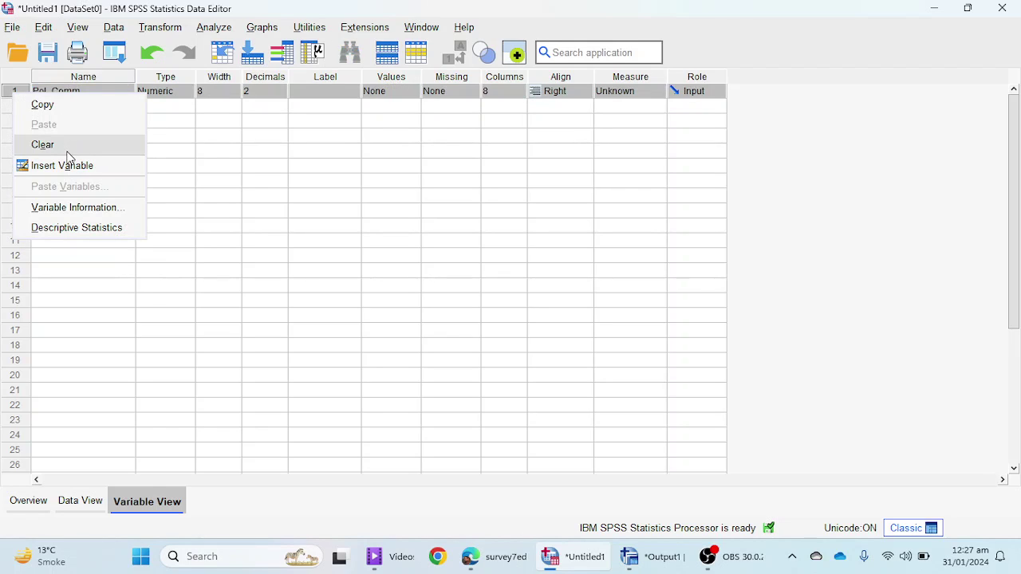
pyautogui.click(67, 155)
# Insert a new variable at the empty row 5
pyautogui.click(14, 151)
pyautogui.rightClick(15, 151)
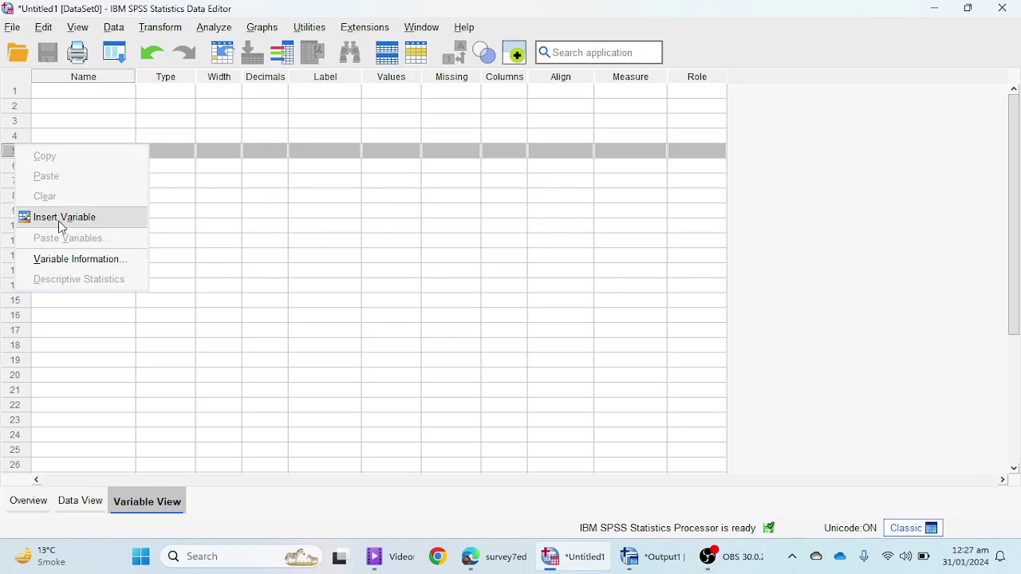
pyautogui.click(266, 198)
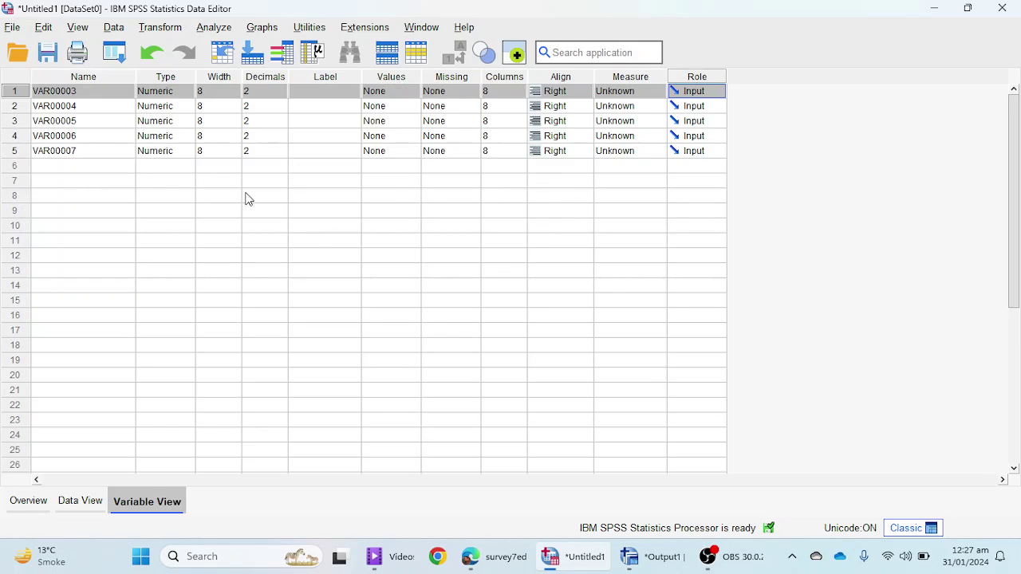
# Delete the variable in row 5
pyautogui.moveTo(19, 94); pyautogui.dragTo(18, 149)
pyautogui.rightClick(18, 137)
pyautogui.moveTo(16, 93); pyautogui.dragTo(10, 162)
pyautogui.rightClick(15, 152)
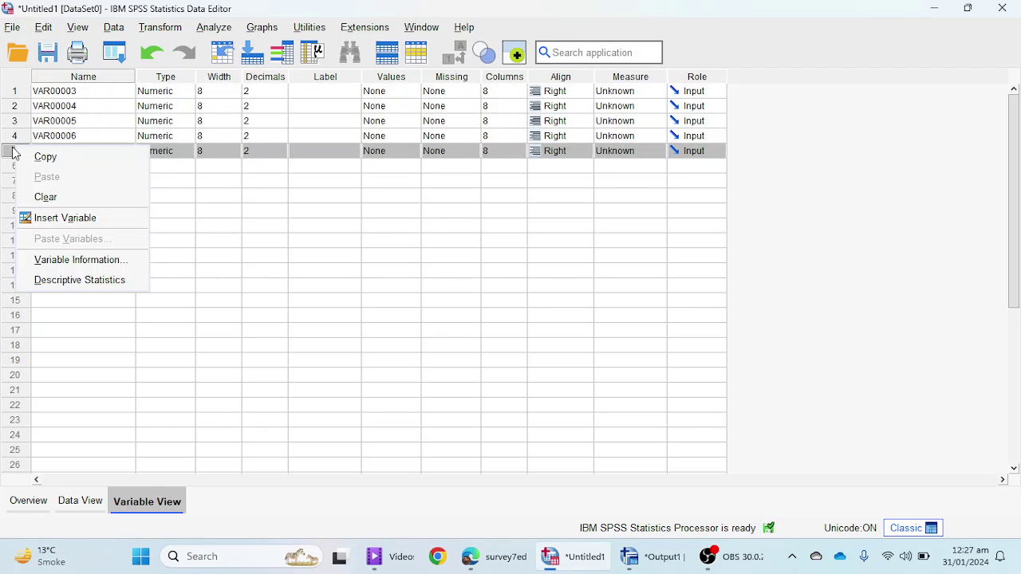
pyautogui.click(48, 196)
# Delete all remaining variables, VAR00003 to VAR00006, to empty the variable list
pyautogui.moveTo(16, 92); pyautogui.dragTo(19, 142)
pyautogui.rightClick(19, 142)
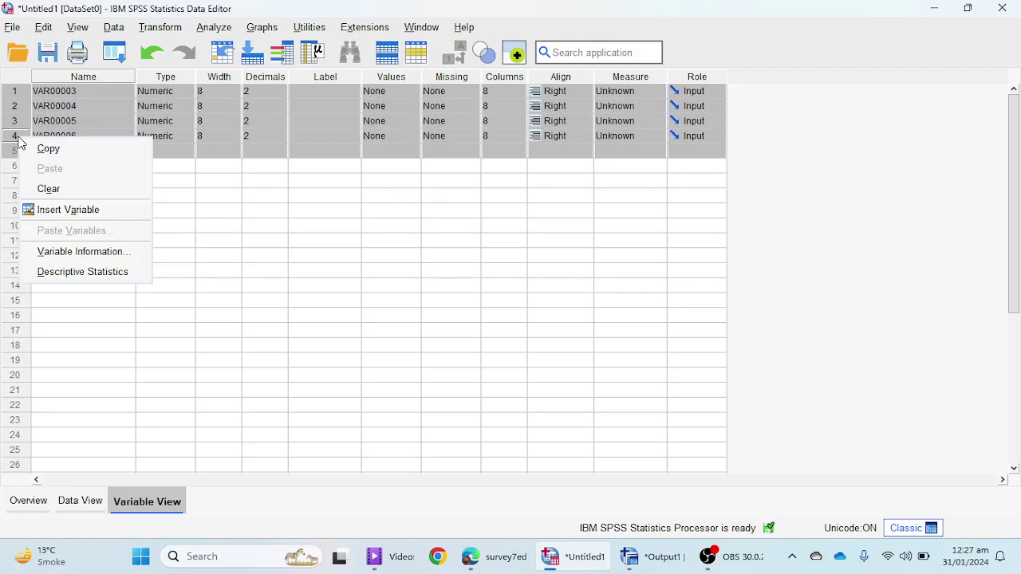
pyautogui.click(60, 190)
pyautogui.click(22, 93)
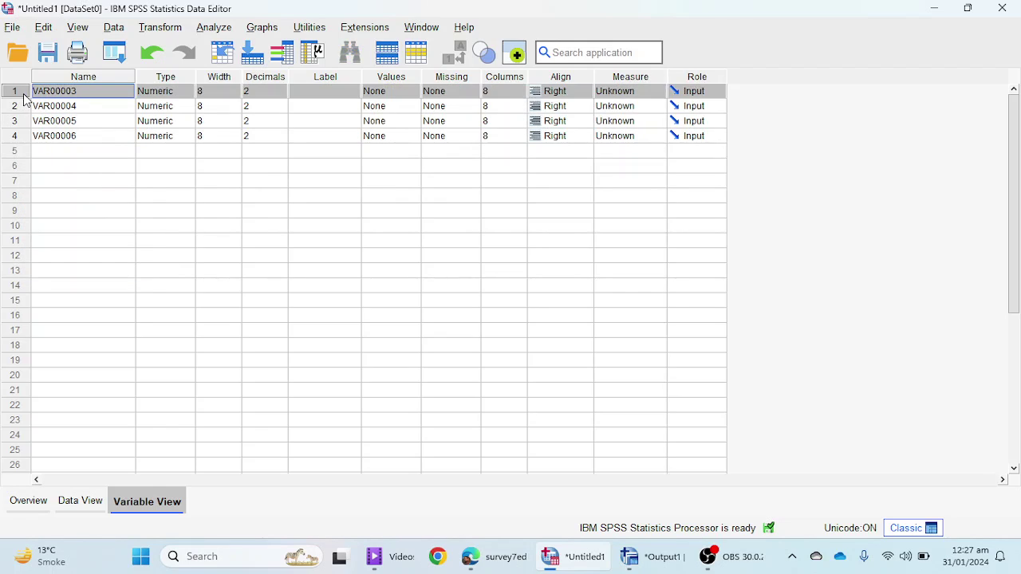
pyautogui.rightClick(24, 93)
pyautogui.click(50, 145)
pyautogui.rightClick(24, 93)
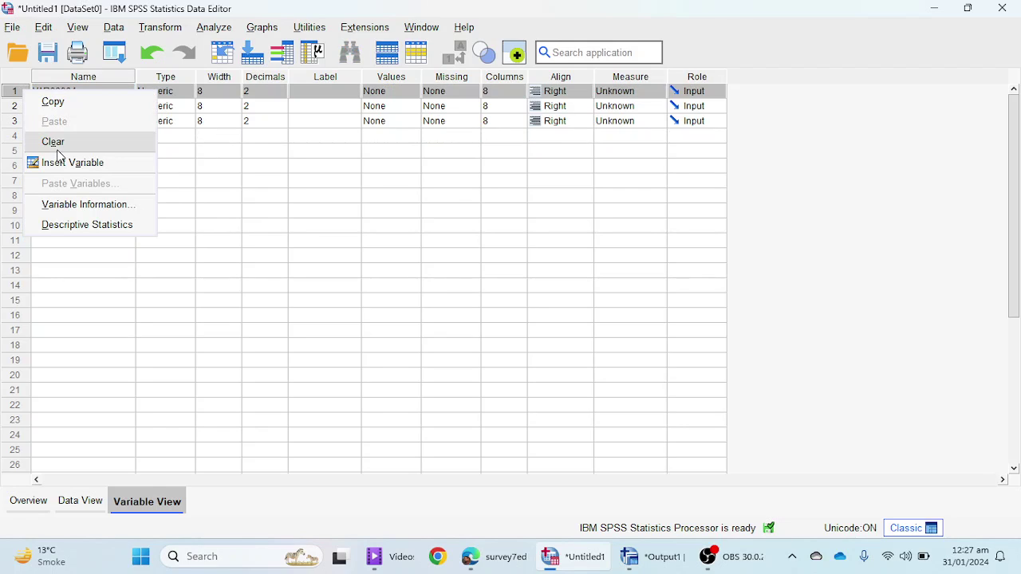
pyautogui.click(50, 141)
pyautogui.rightClick(21, 95)
pyautogui.click(68, 142)
pyautogui.rightClick(16, 98)
pyautogui.click(58, 142)
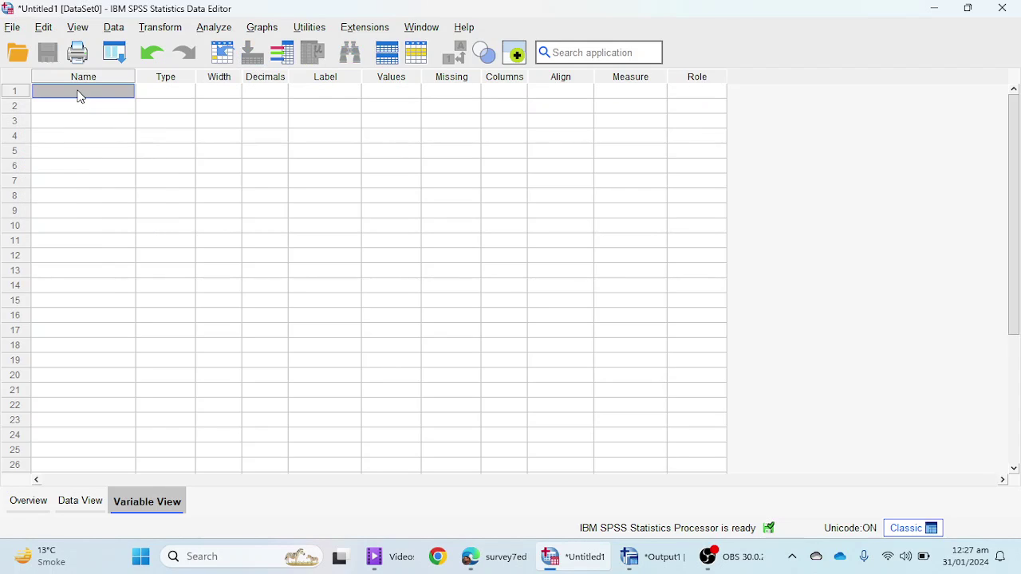
# Create the first variable in row 1 with the name Sex
pyautogui.click(78, 92)
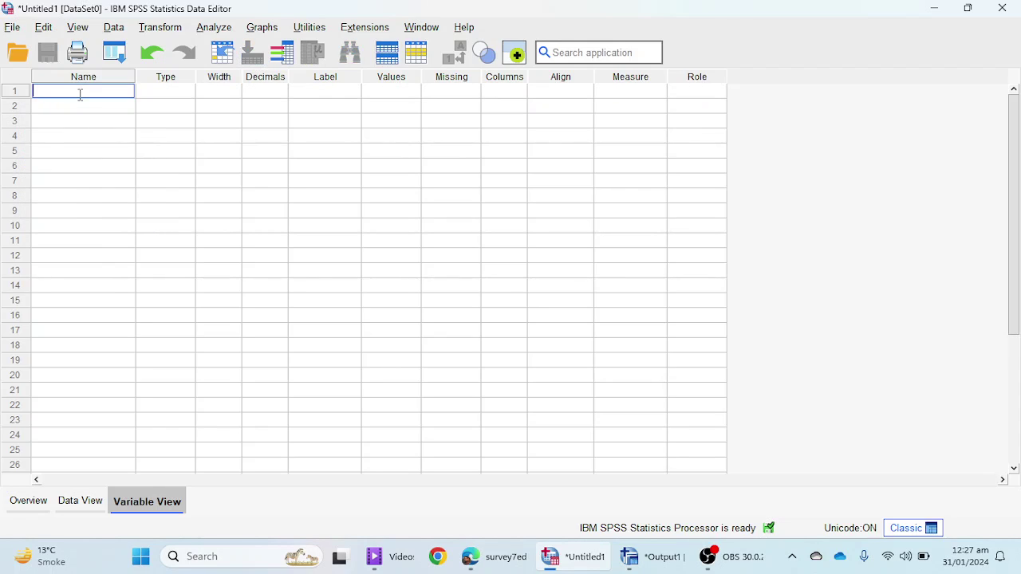
pyautogui.write('Sex')
pyautogui.click(254, 196)
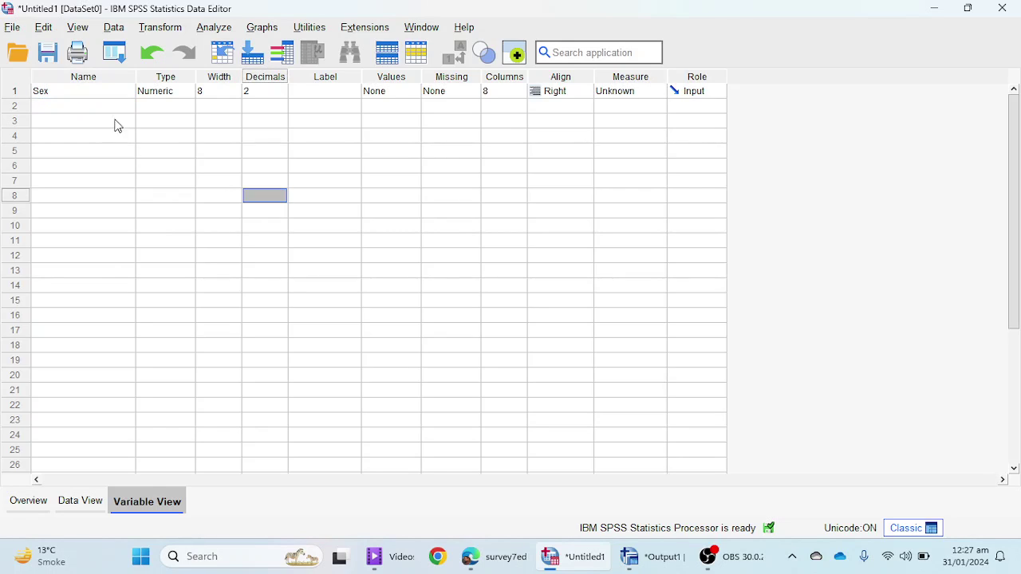
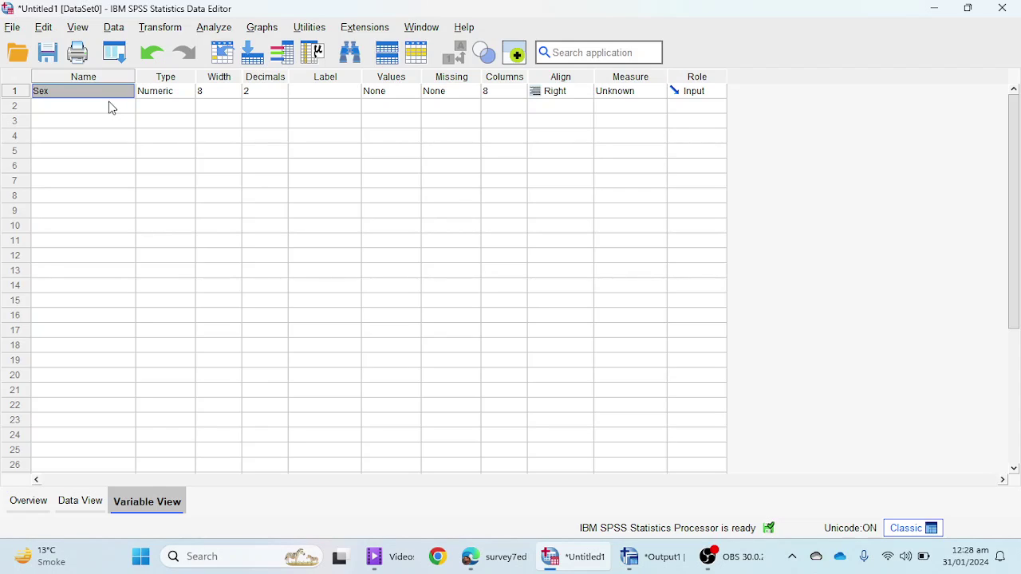
# Label the Sex variable "what is your sex?" and widen the Label column to fit the text
pyautogui.click(333, 89)
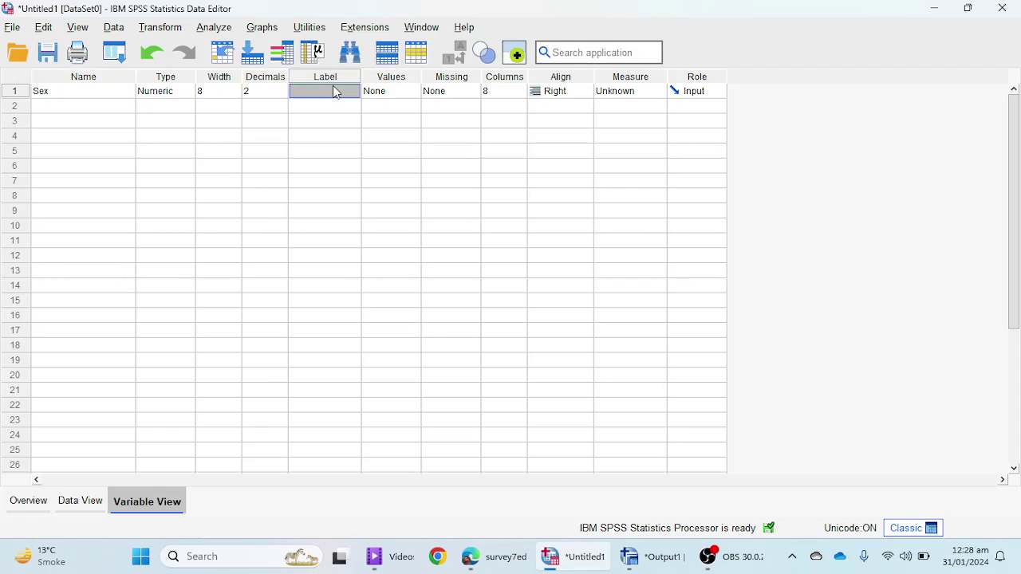
pyautogui.click(334, 91)
pyautogui.write('what')
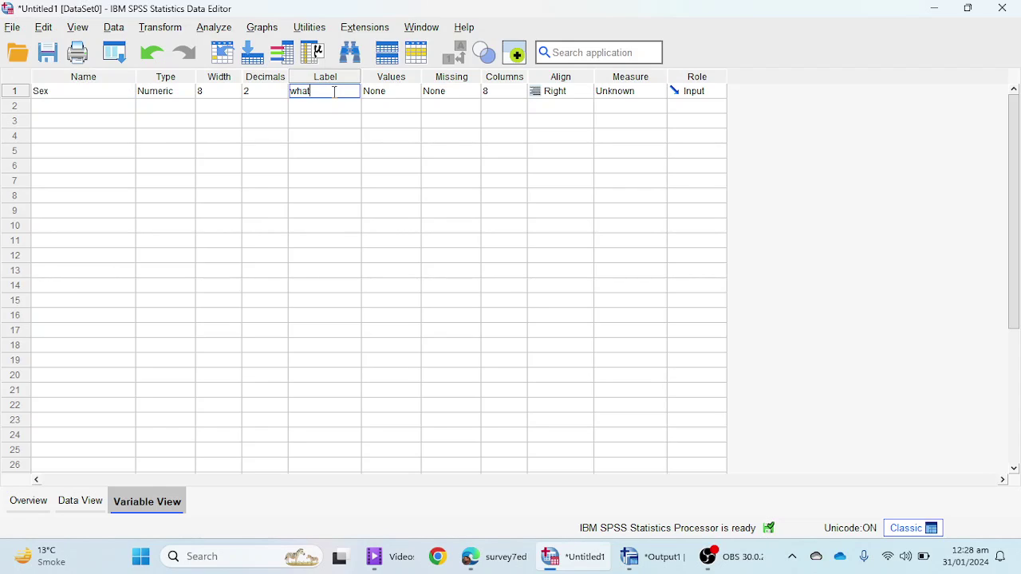
pyautogui.write(' is your sex?')
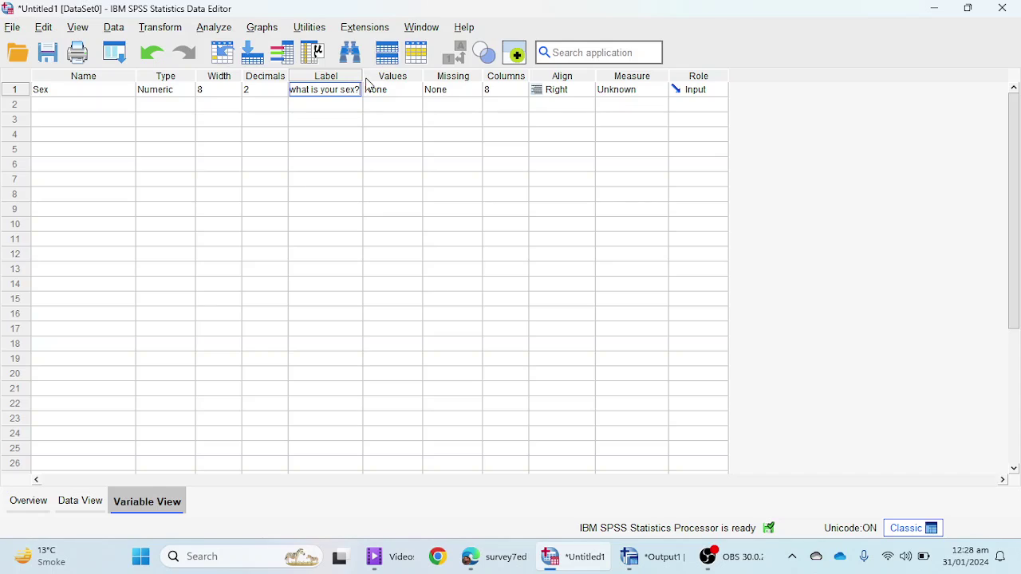
pyautogui.moveTo(363, 77); pyautogui.dragTo(395, 78)
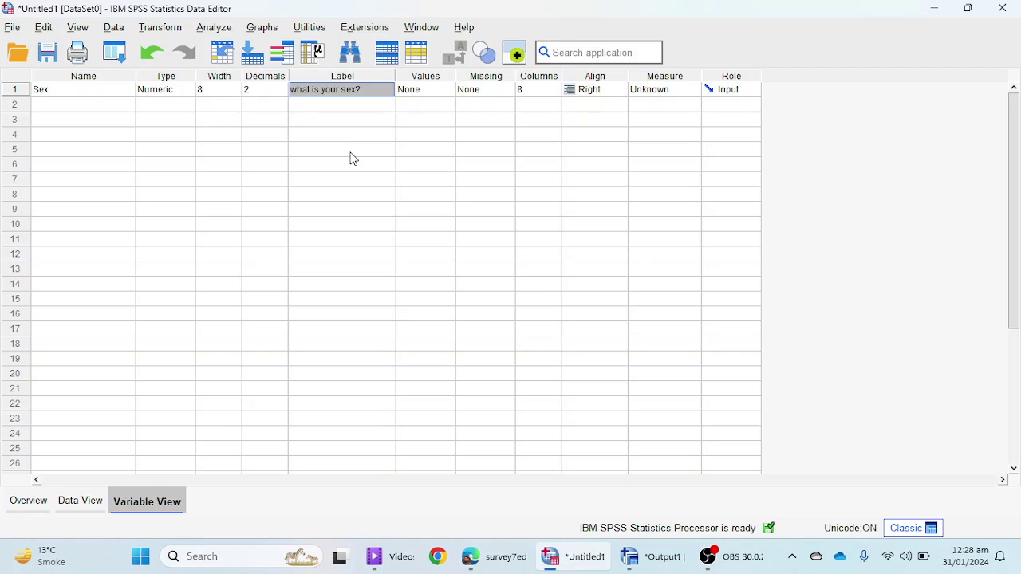
pyautogui.click(351, 152)
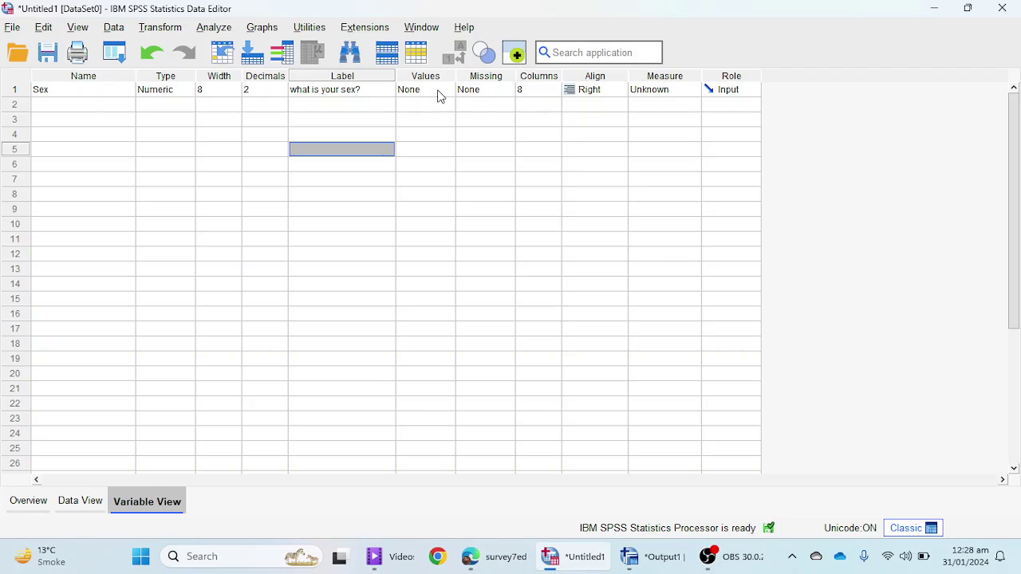
# Open the value labels of the Sex variable and define value 1 as Male
pyautogui.click(439, 91)
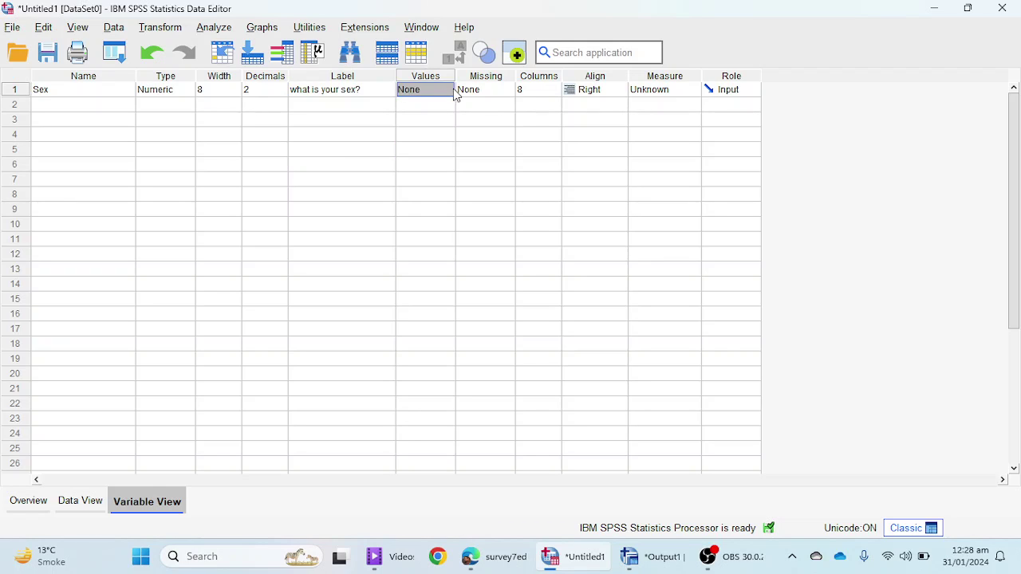
pyautogui.click(449, 91)
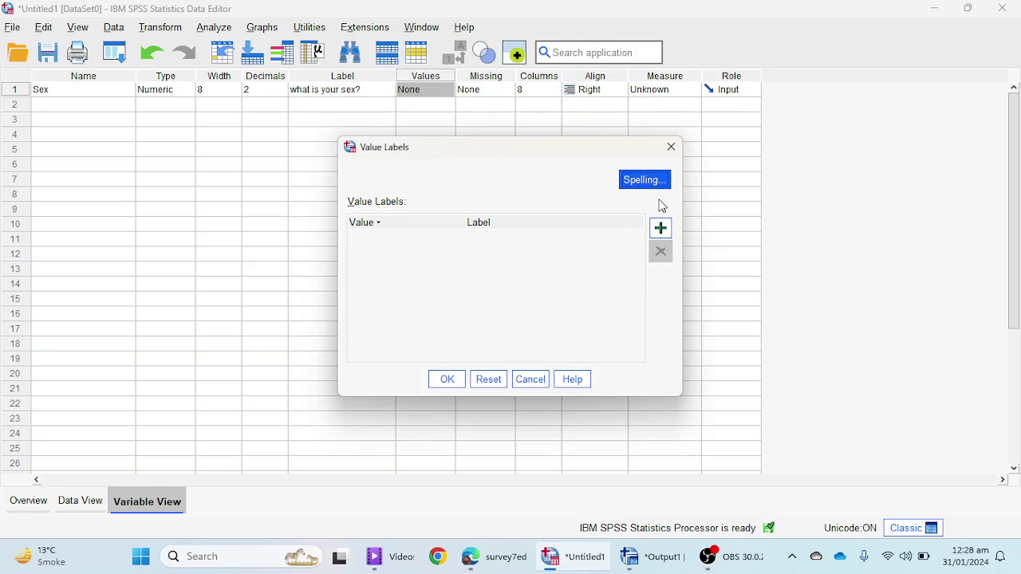
pyautogui.moveTo(467, 151); pyautogui.dragTo(538, 161)
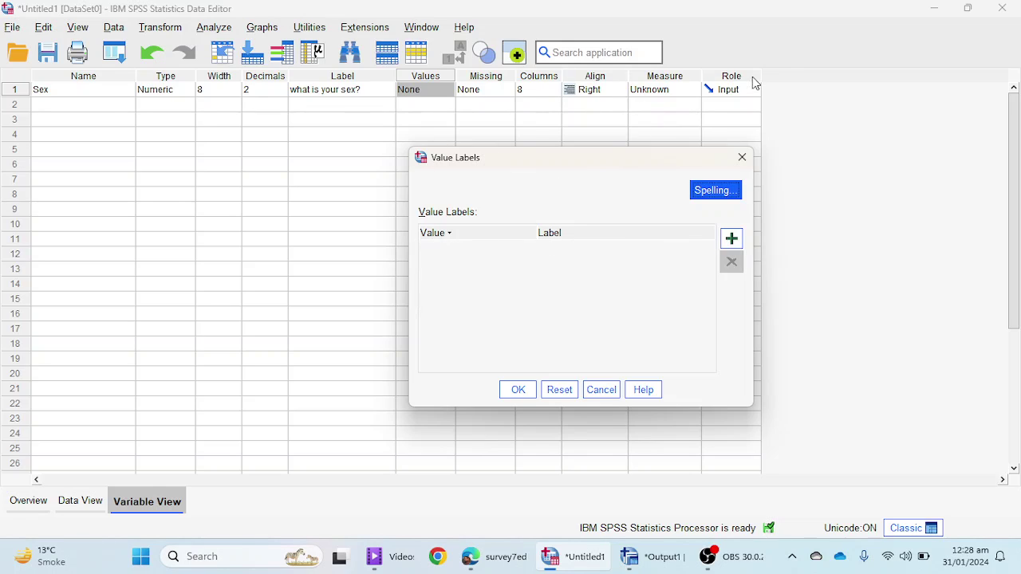
pyautogui.click(735, 240)
pyautogui.click(472, 246)
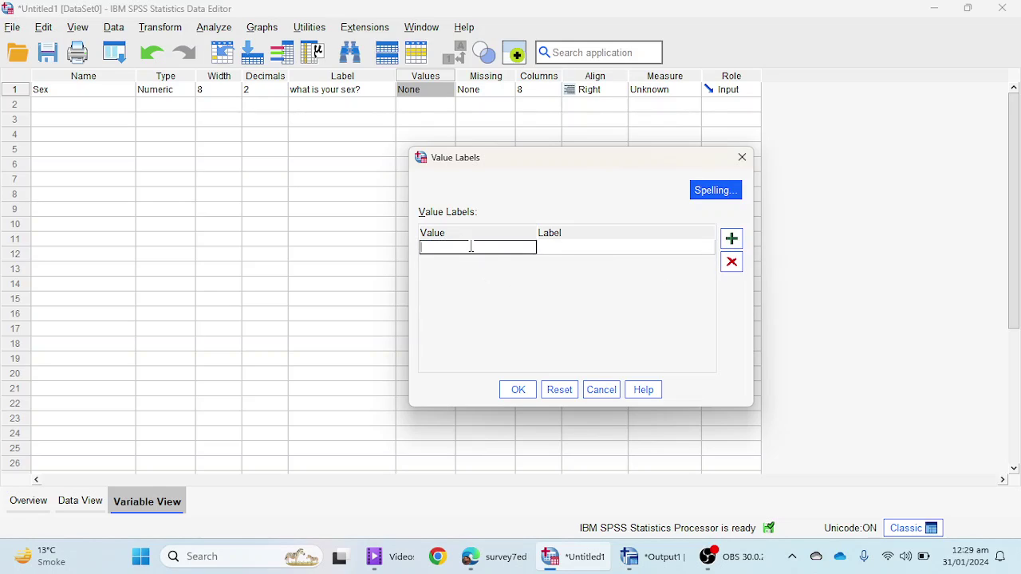
pyautogui.write('1')
pyautogui.click(588, 246)
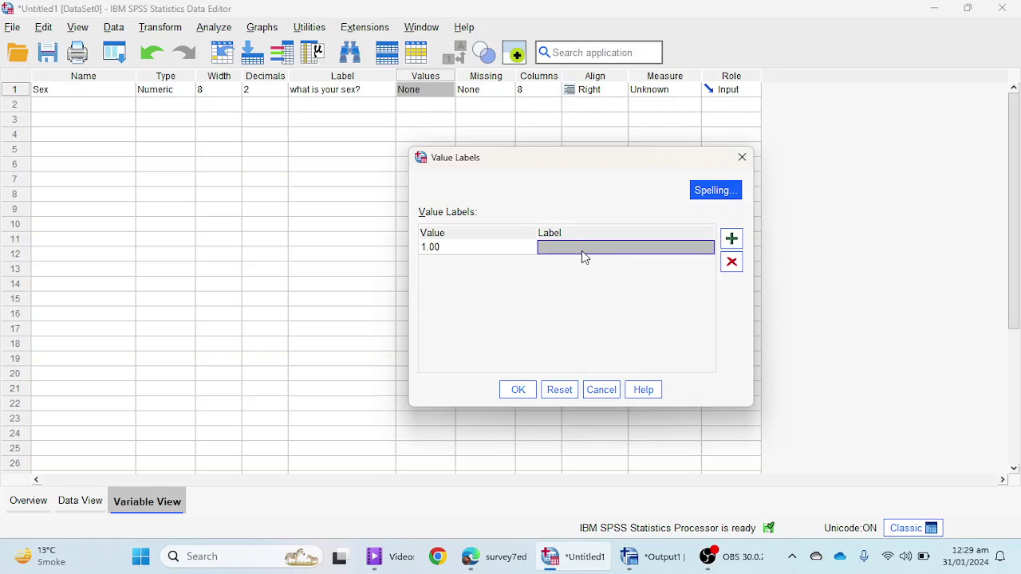
pyautogui.click(582, 248)
pyautogui.write('Male')
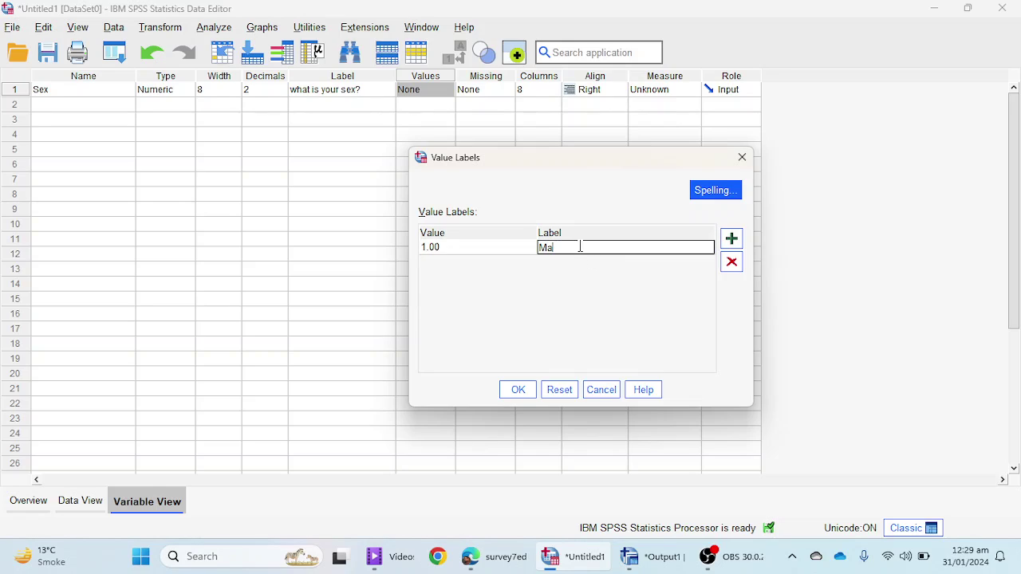
# Define value 2 as Female for the Sex variable and confirm the value labels
pyautogui.click(733, 247)
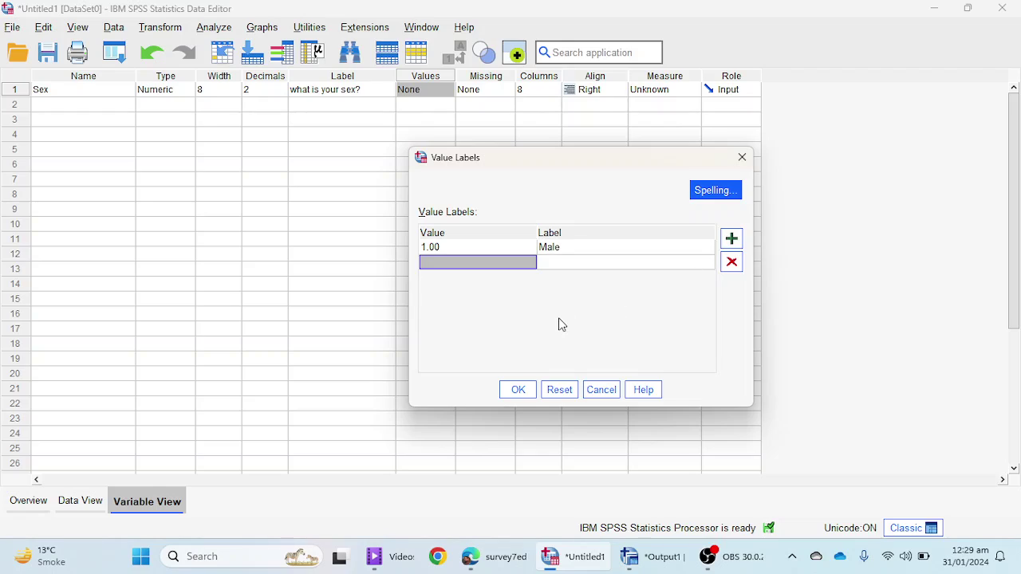
pyautogui.write('2')
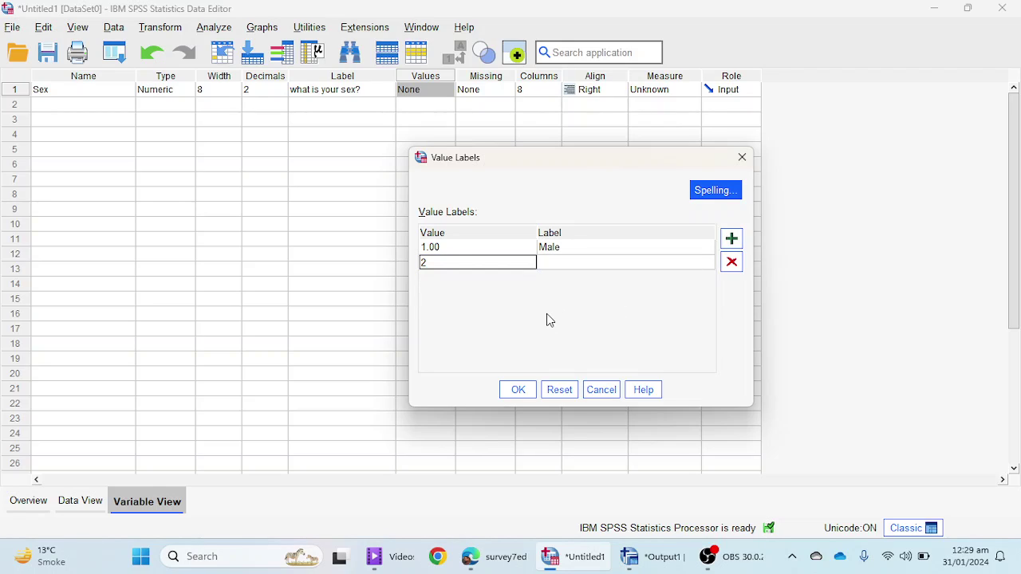
pyautogui.click(563, 248)
pyautogui.click(566, 263)
pyautogui.write('F')
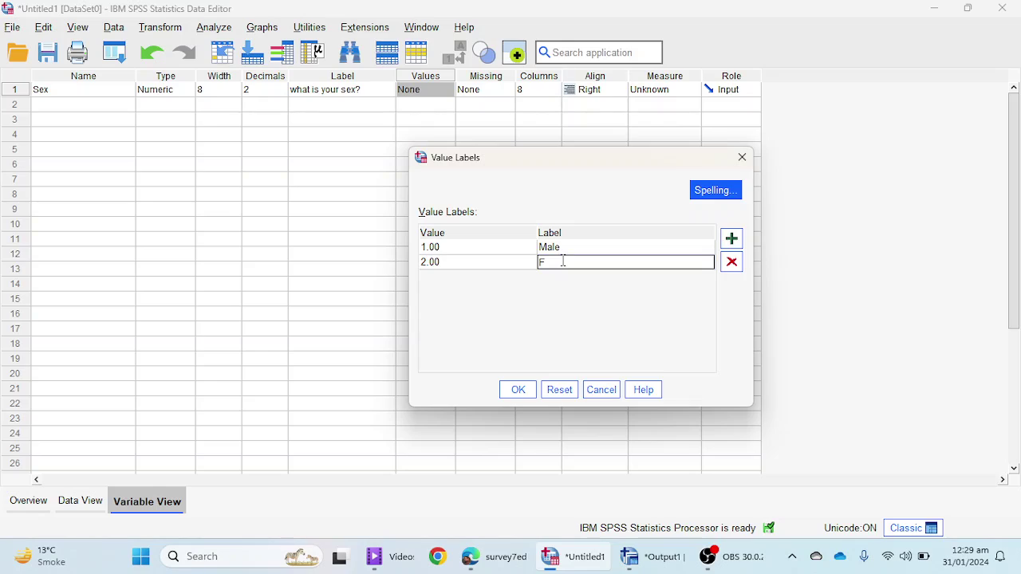
pyautogui.write('emale')
pyautogui.click(518, 396)
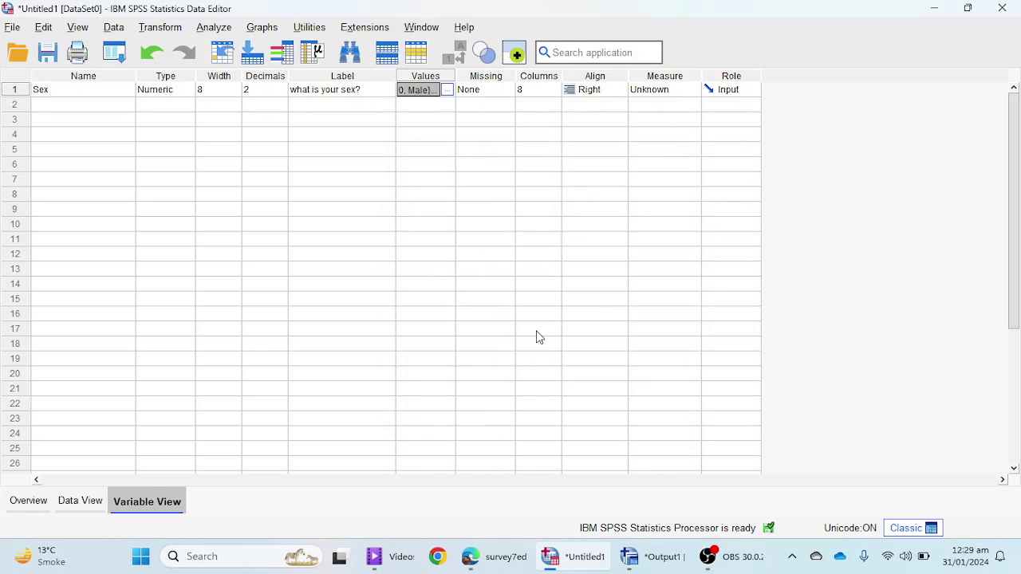
pyautogui.moveTo(427, 118); pyautogui.dragTo(429, 130)
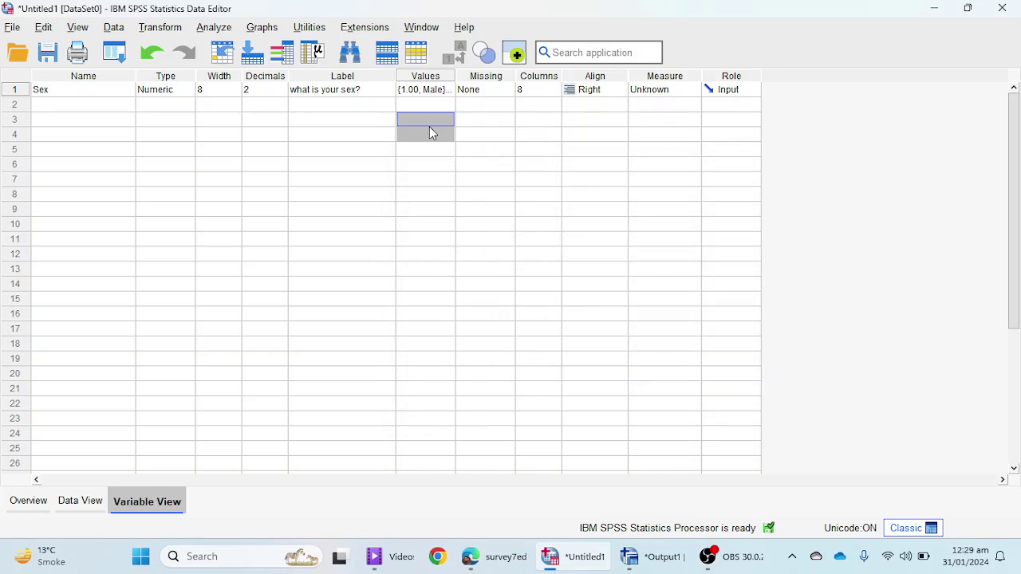
# Check the second question in the survey questionnaire PDF and name the row 2 variable Age
pyautogui.click(69, 104)
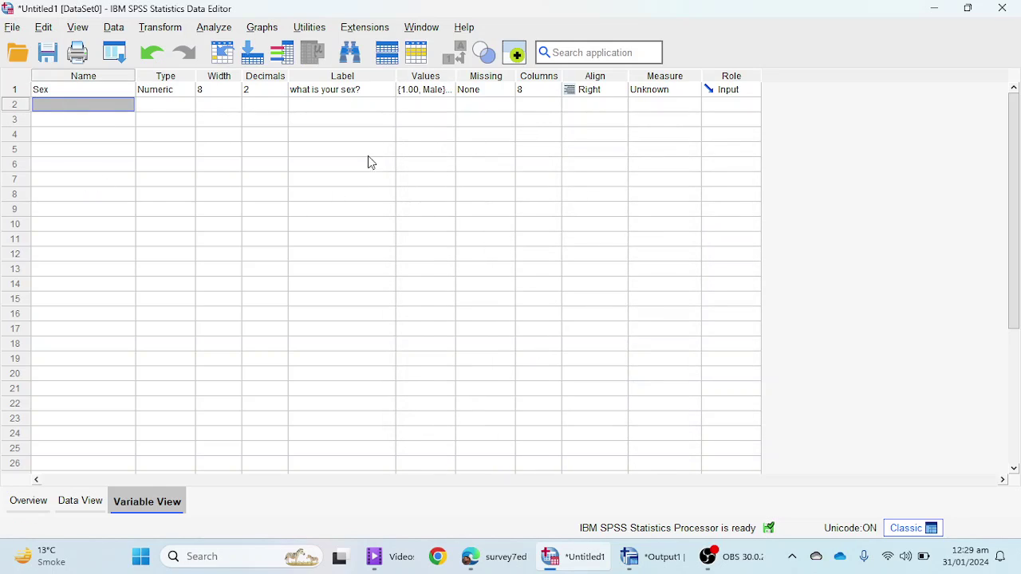
pyautogui.click(494, 560)
pyautogui.click(484, 558)
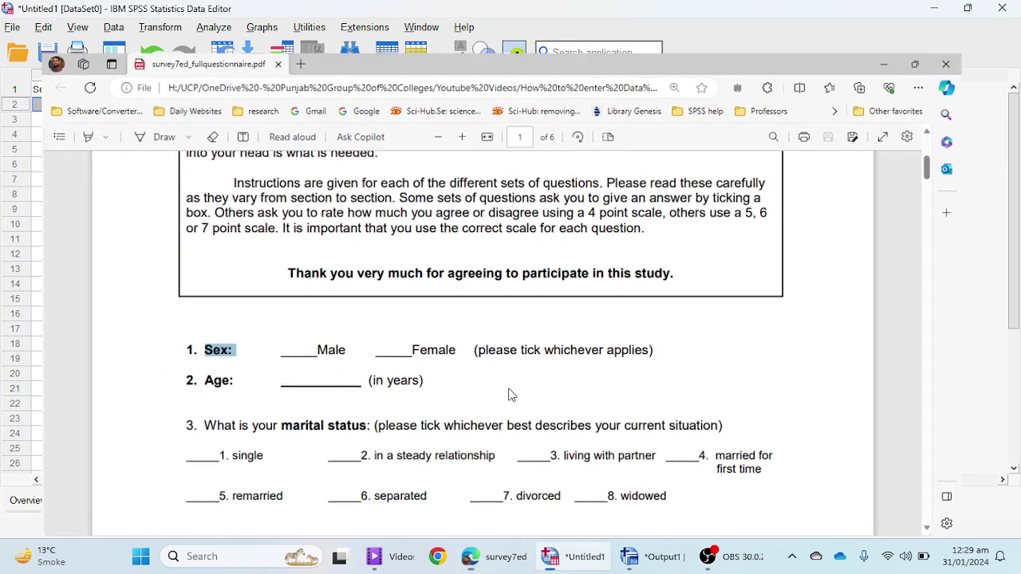
pyautogui.click(68, 105)
pyautogui.write('Age')
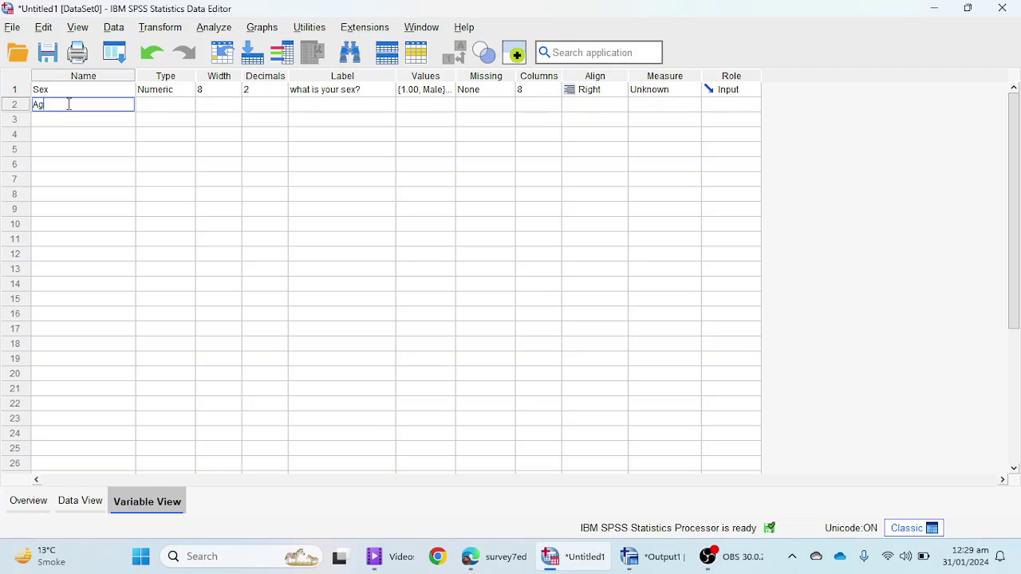
pyautogui.click(369, 253)
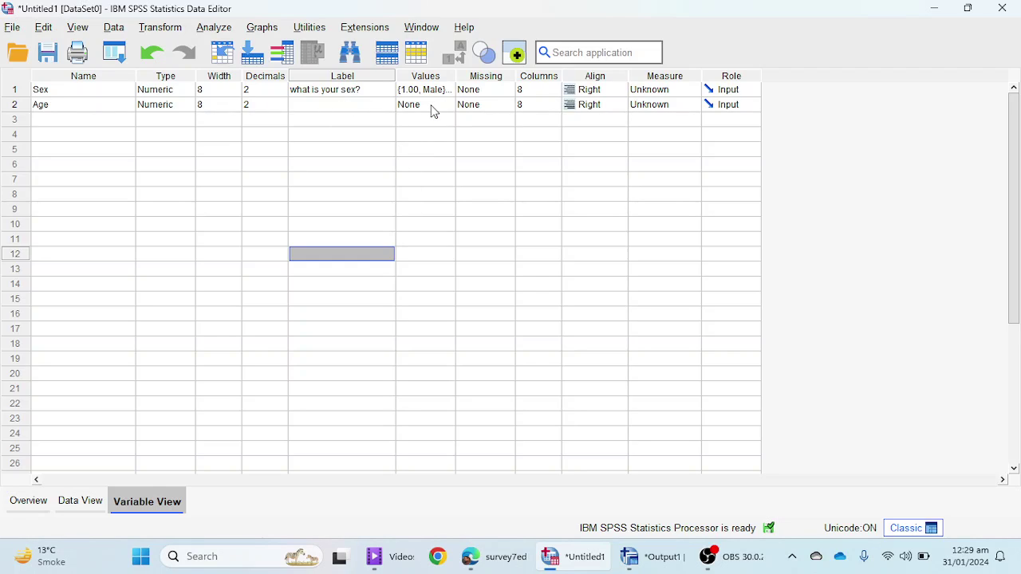
# Label the Age variable "What is your age?"
pyautogui.click(343, 103)
pyautogui.write('Wha')
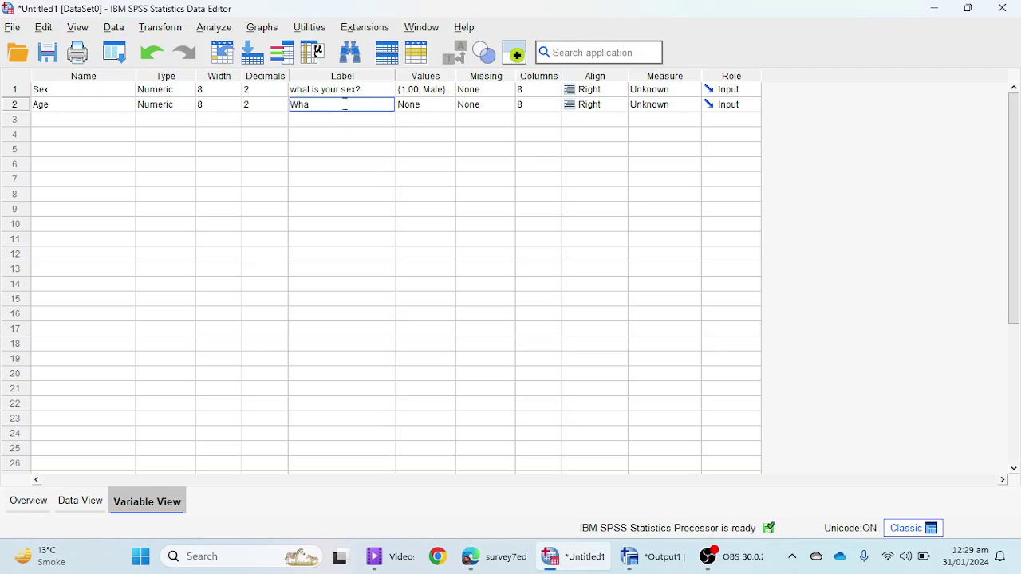
pyautogui.write('t is your age?')
pyautogui.click(468, 179)
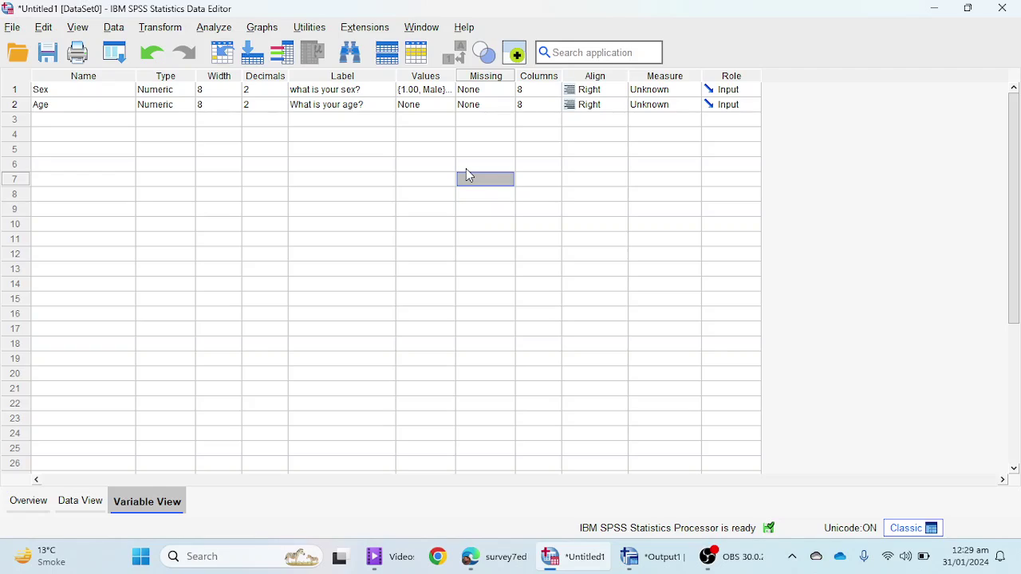
# Set the measurement level of Sex to Nominal and of Age to Scale
pyautogui.click(670, 91)
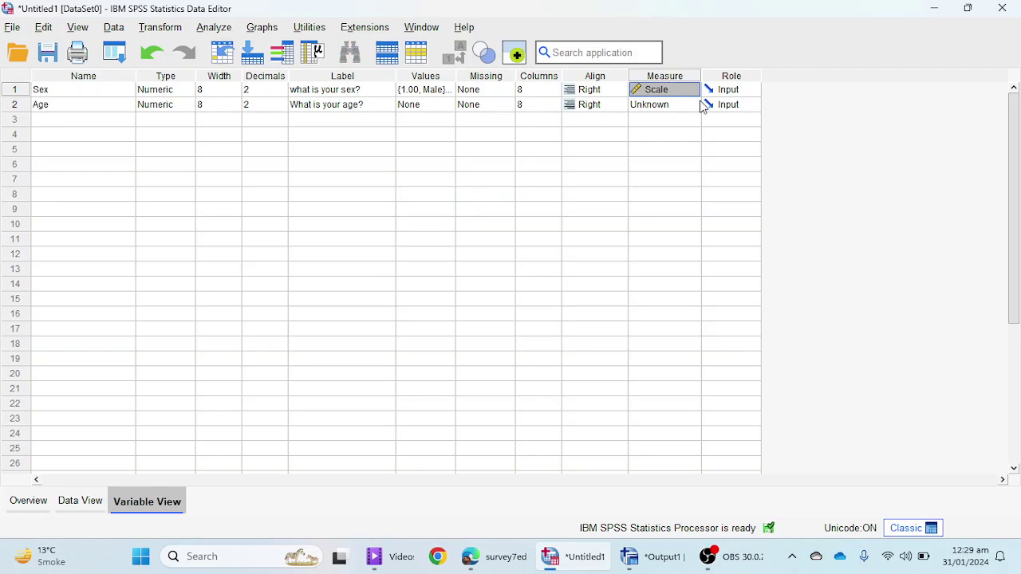
pyautogui.click(693, 90)
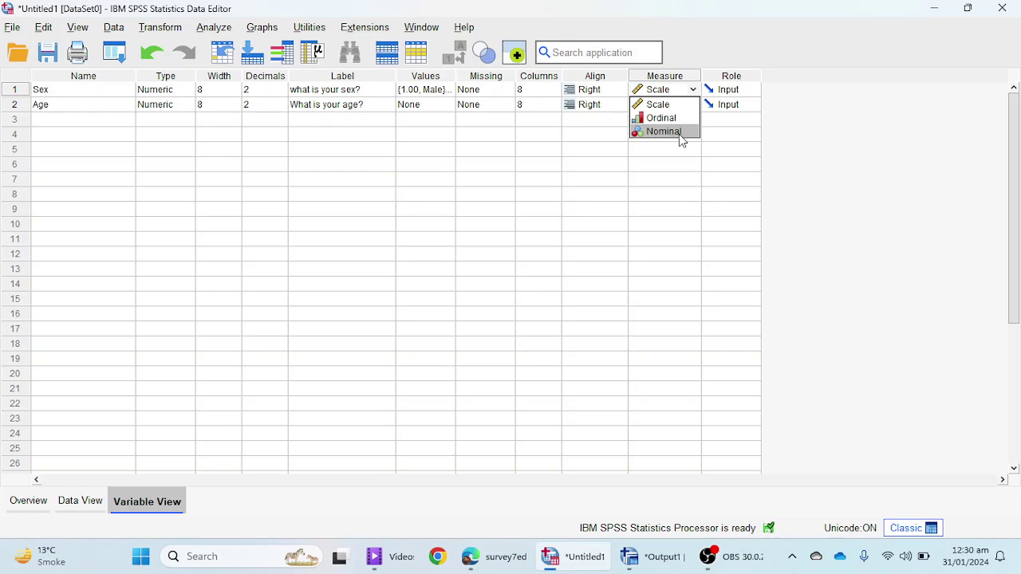
pyautogui.click(679, 134)
pyautogui.click(675, 106)
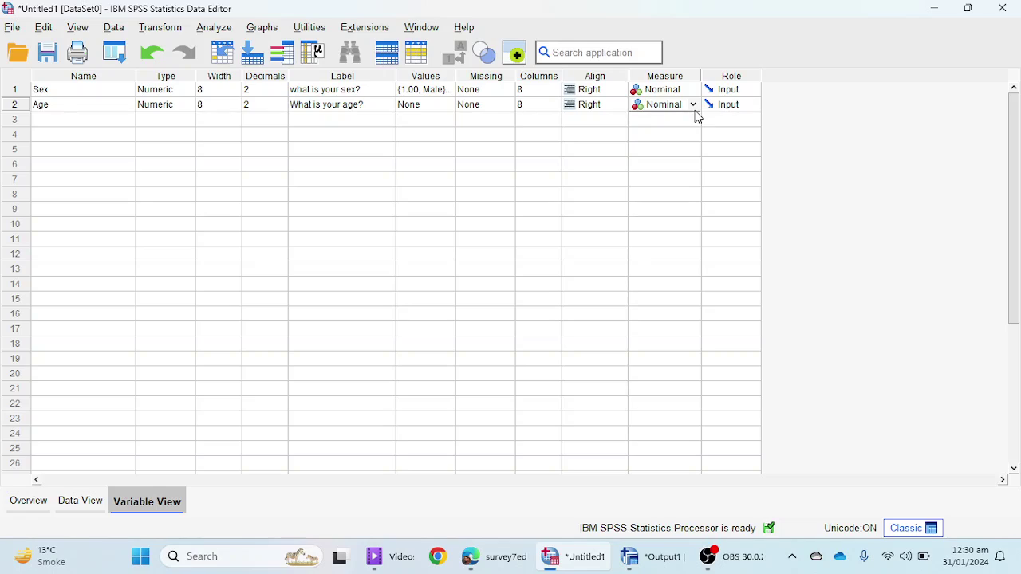
pyautogui.click(693, 105)
pyautogui.click(679, 120)
# Check the third question in the survey questionnaire PDF and name the row 3 variable Marital_Status
pyautogui.click(91, 119)
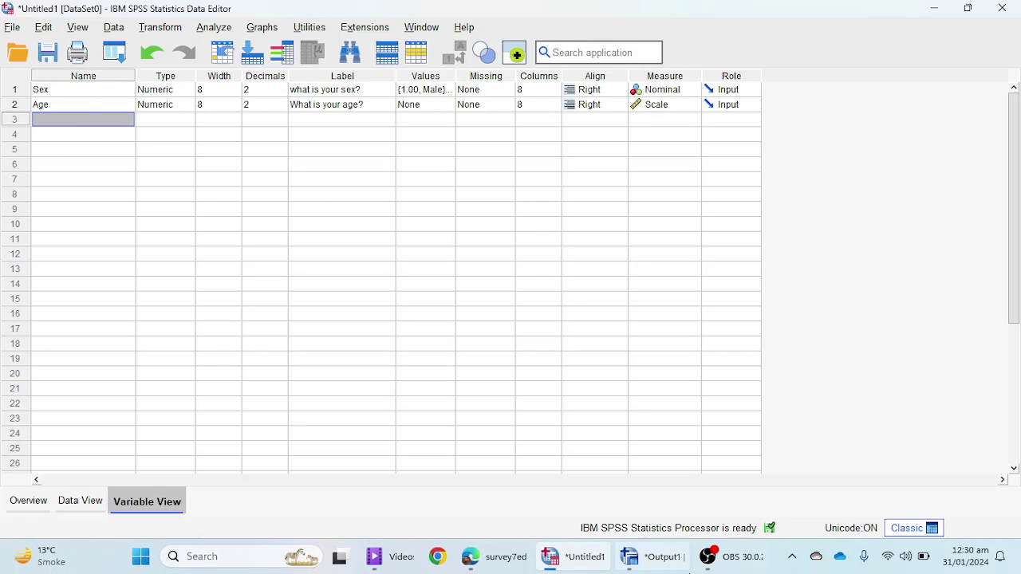
pyautogui.click(493, 557)
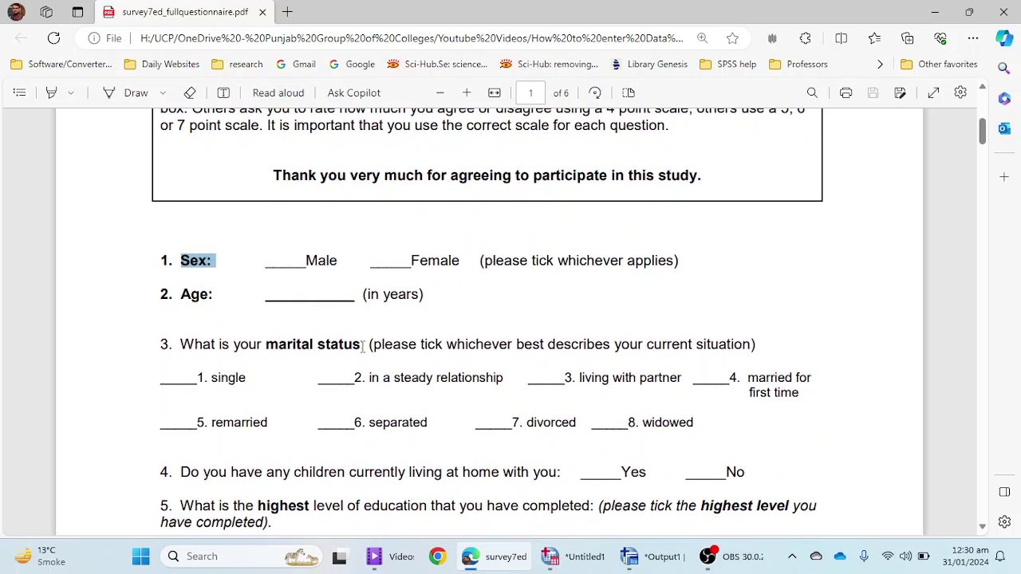
pyautogui.moveTo(658, 563)
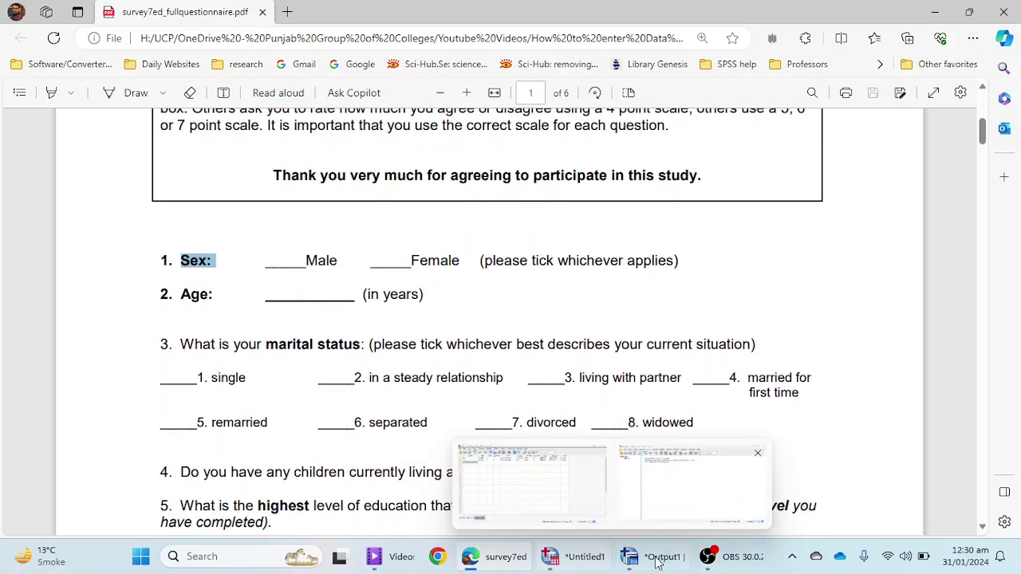
pyautogui.click(582, 568)
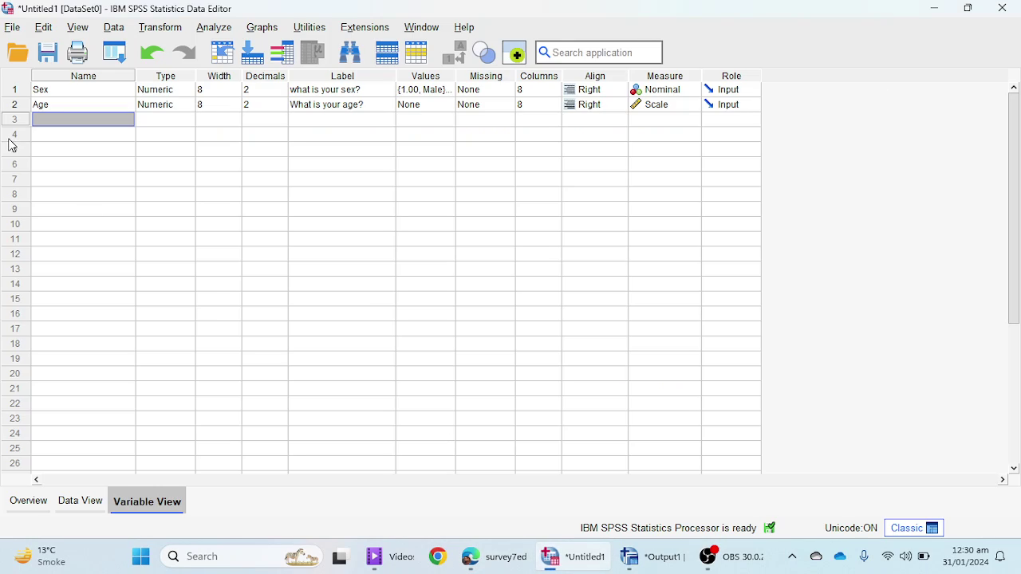
pyautogui.click(111, 118)
pyautogui.write('Marital')
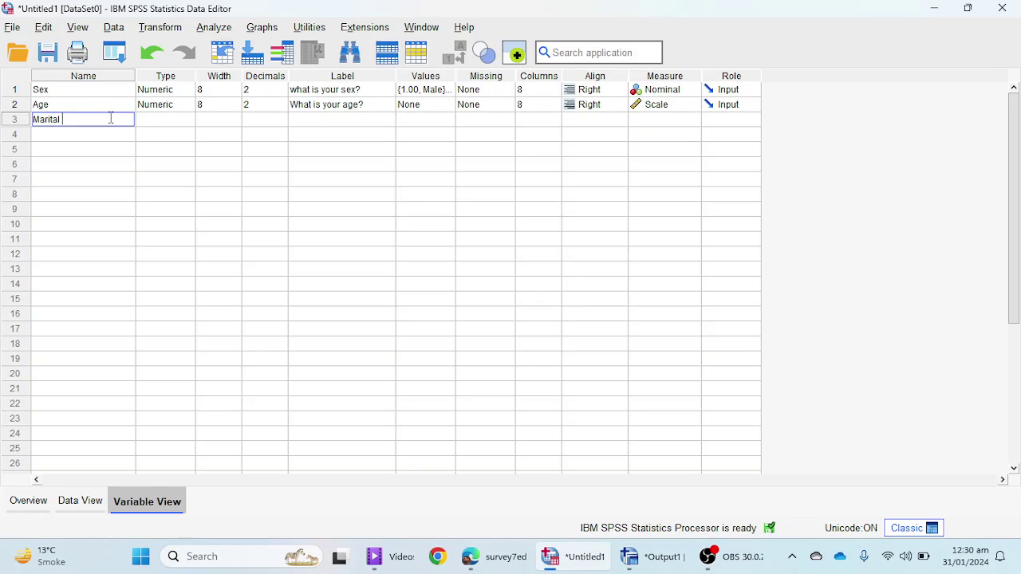
pyautogui.press('BackSpace')
pyautogui.write('_Status')
pyautogui.click(169, 194)
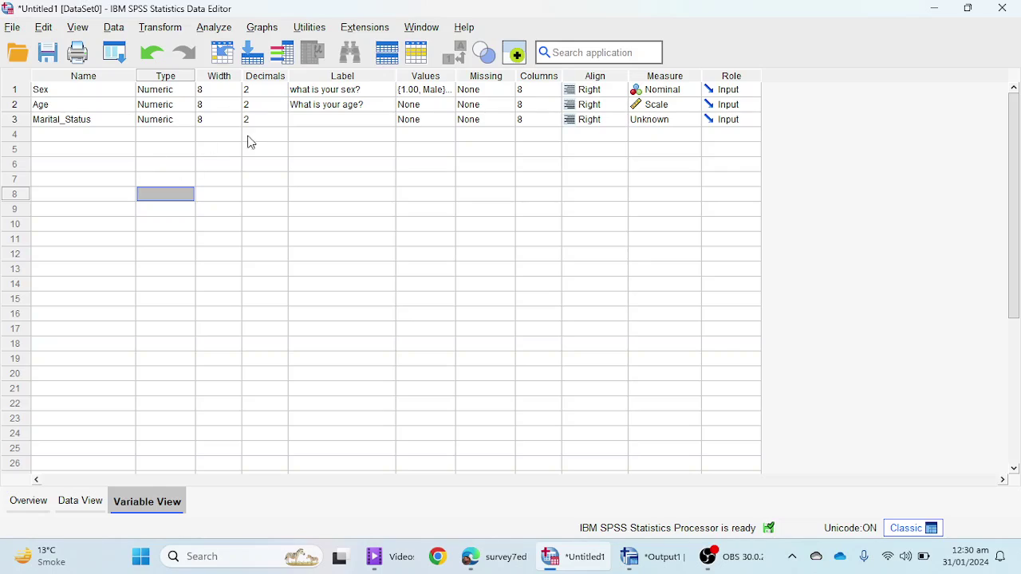
# Copy the question "What is your marital status: (please tick whichever best describes your current situation)" from the questionnaire PDF into the Marital_Status label
pyautogui.click(356, 120)
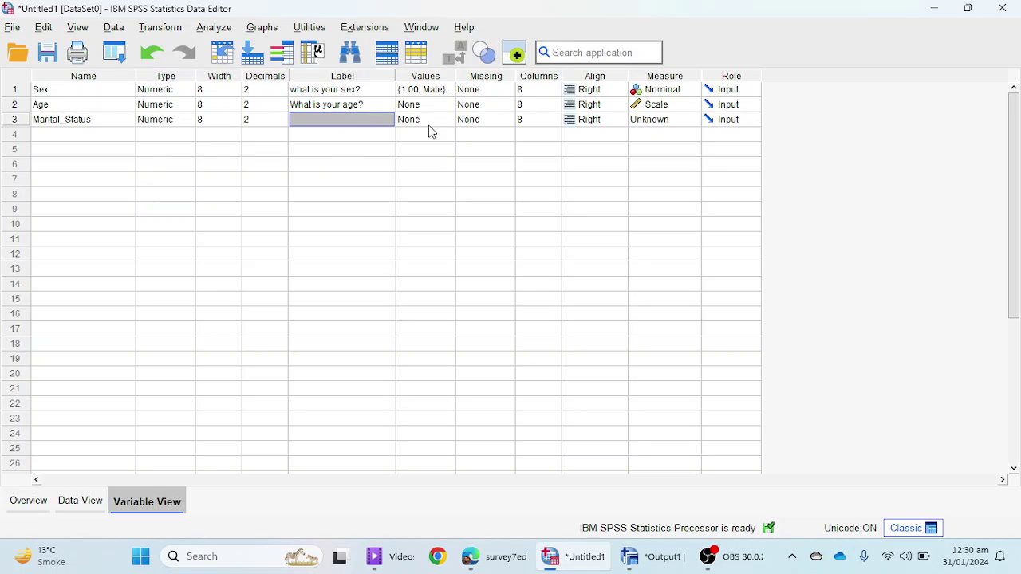
pyautogui.click(483, 557)
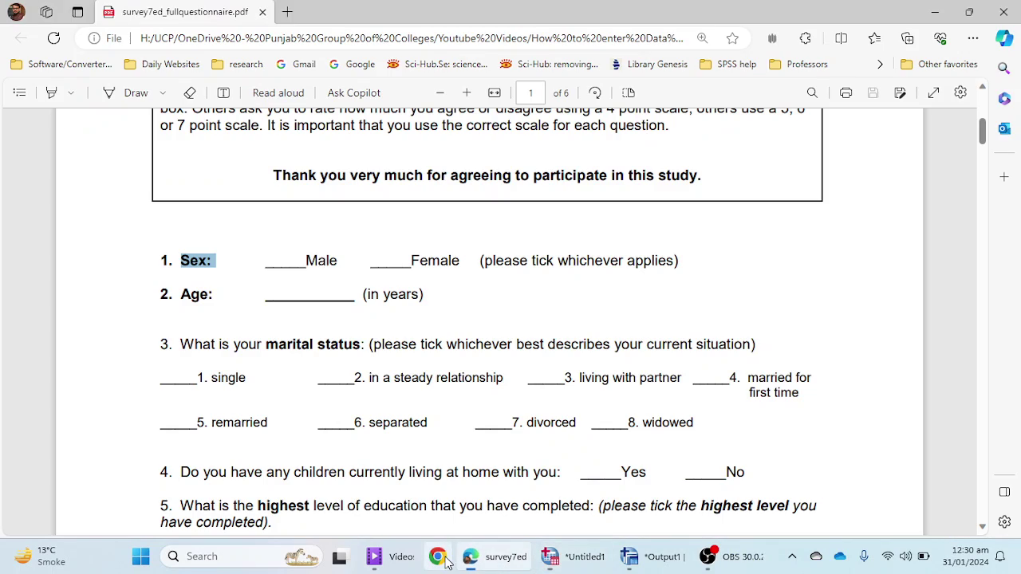
pyautogui.moveTo(179, 344); pyautogui.dragTo(758, 348)
pyautogui.hotkey('ctrl', 'c')
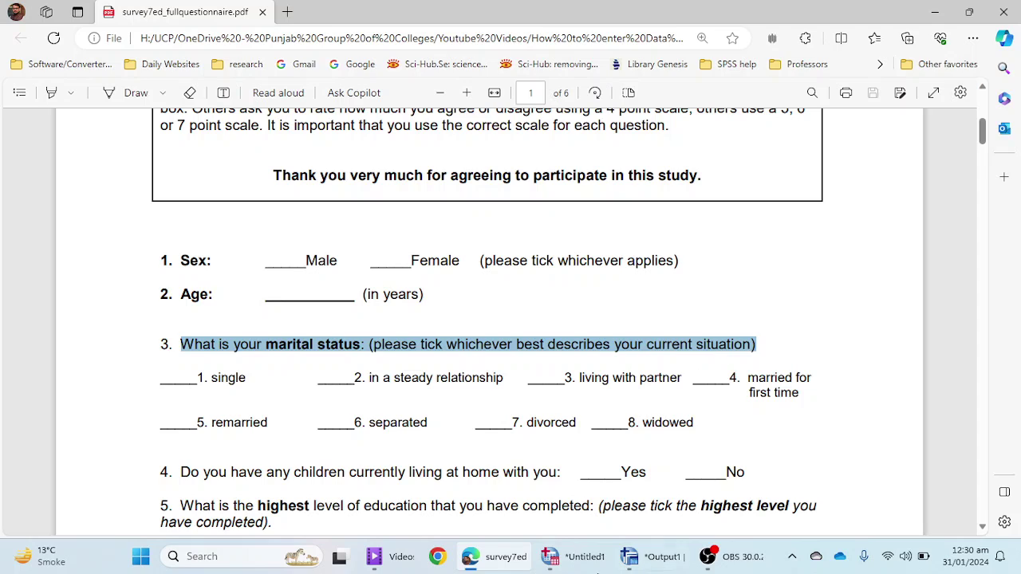
pyautogui.click(572, 558)
pyautogui.click(343, 119)
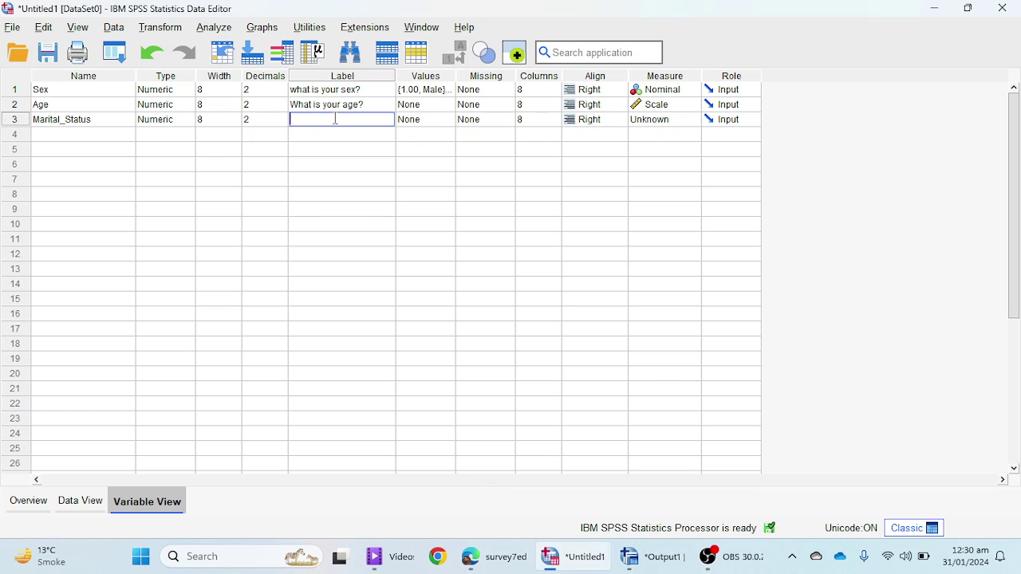
pyautogui.hotkey('ctrl', 'v')
pyautogui.click(372, 246)
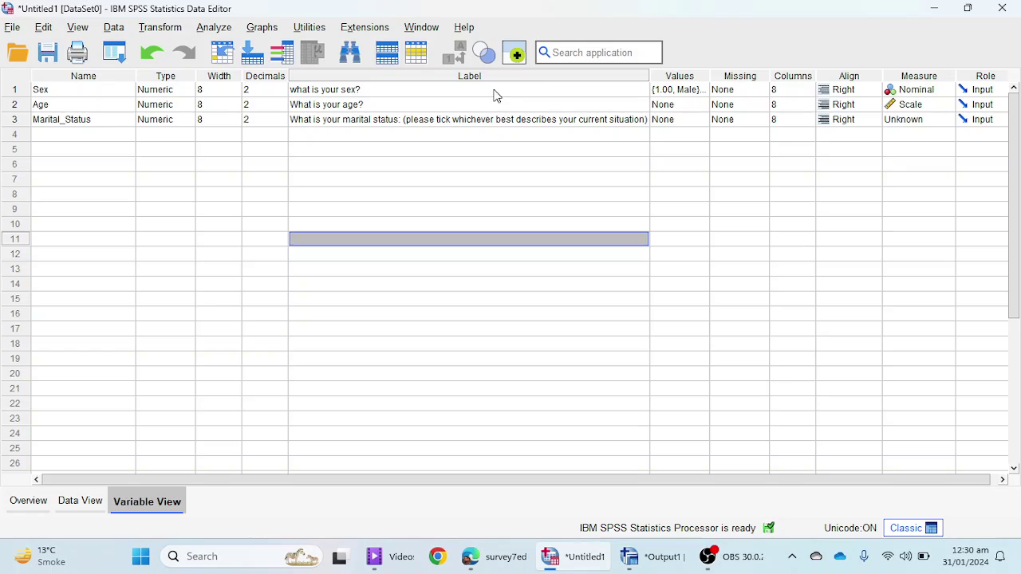
# Check the marital status options in the questionnaire PDF and define value 1 as Single for Marital_Status
pyautogui.click(702, 124)
pyautogui.click(702, 124)
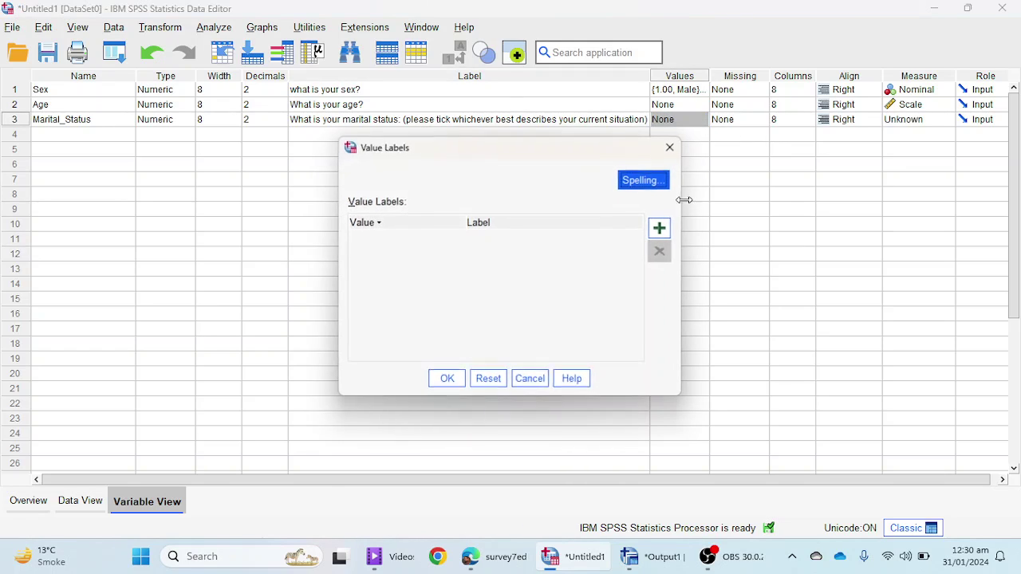
pyautogui.click(661, 228)
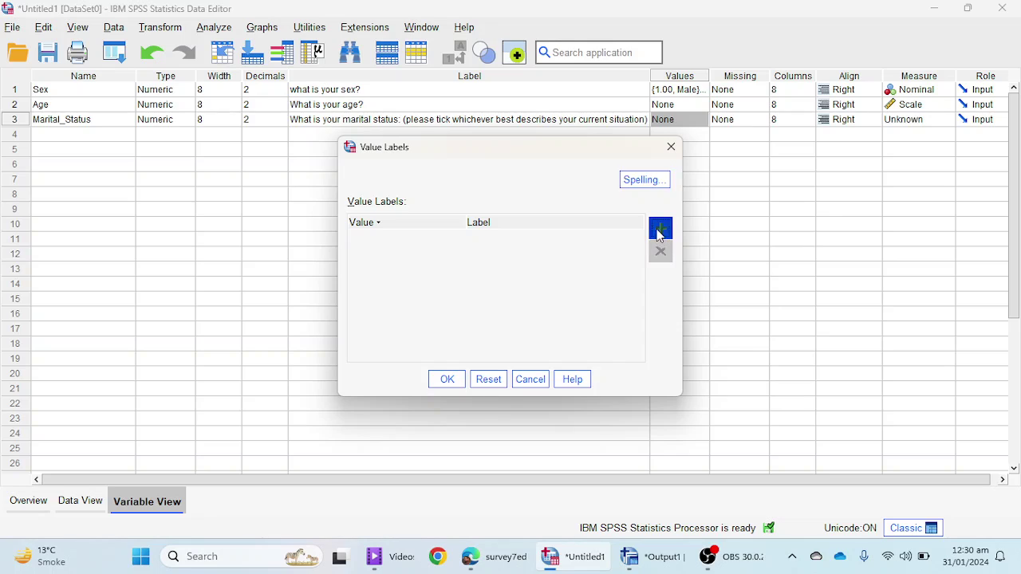
pyautogui.click(510, 565)
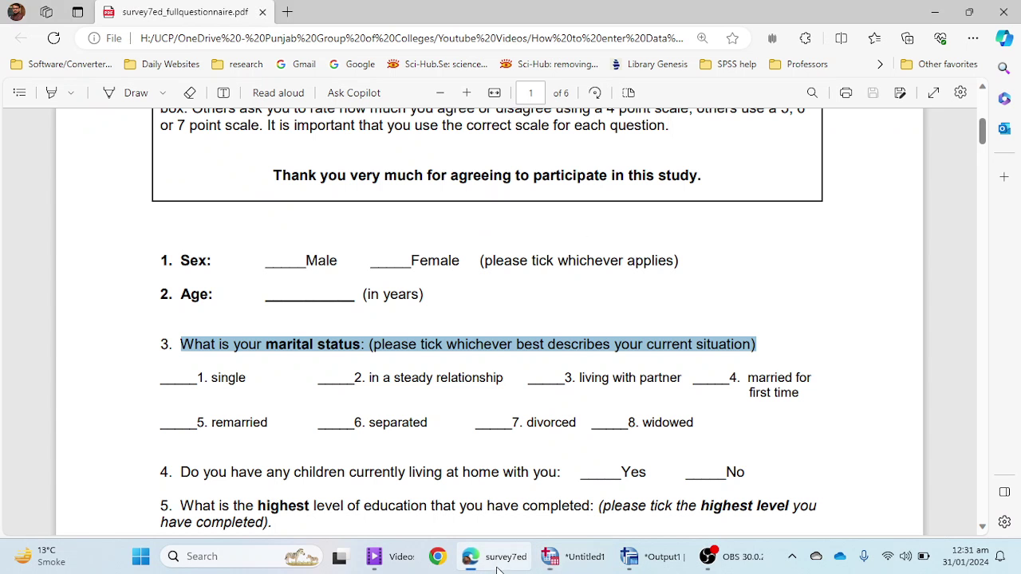
pyautogui.click(574, 557)
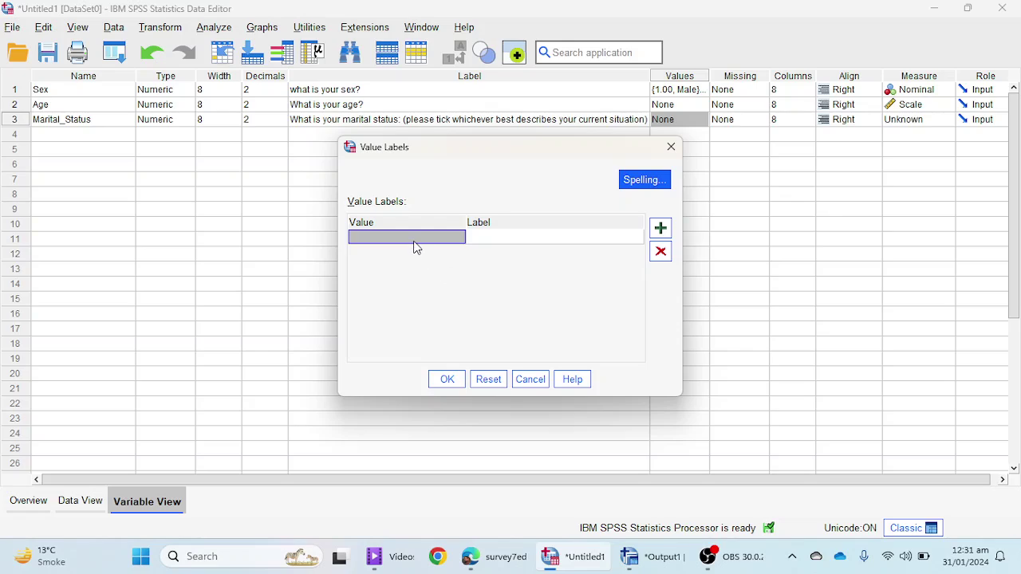
pyautogui.write('1')
pyautogui.click(513, 235)
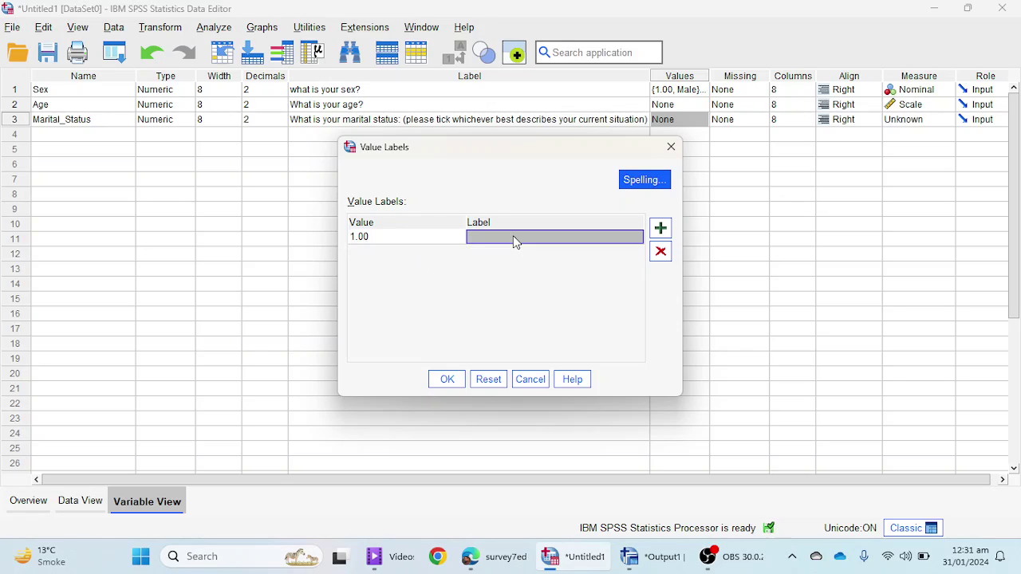
pyautogui.write('Singl')
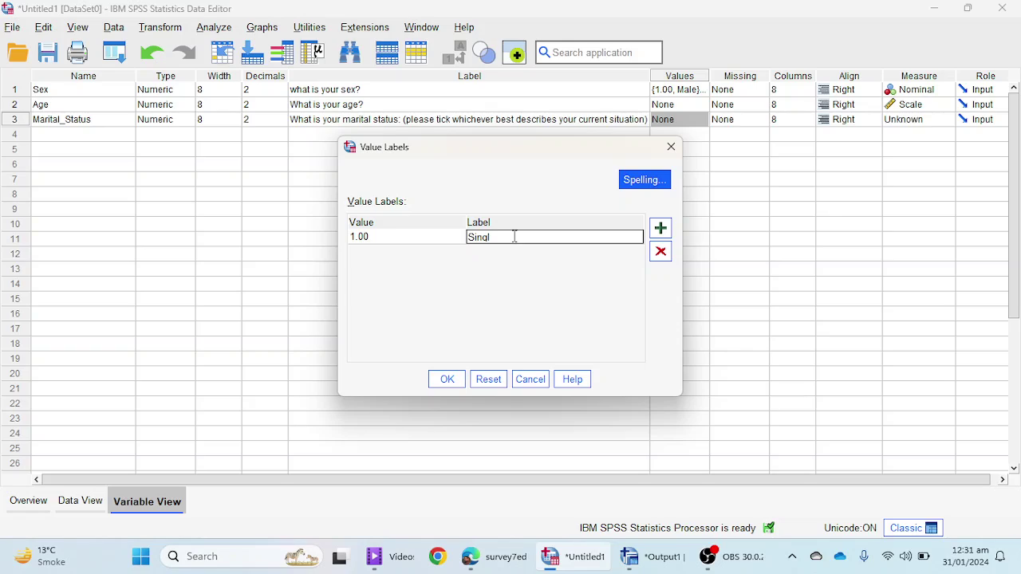
pyautogui.doubleClick(514, 236)
pyautogui.click(497, 236)
pyautogui.write('e')
# Add value 2 with the label "In a steady relationship" to the Marital_Status value labels
pyautogui.click(661, 229)
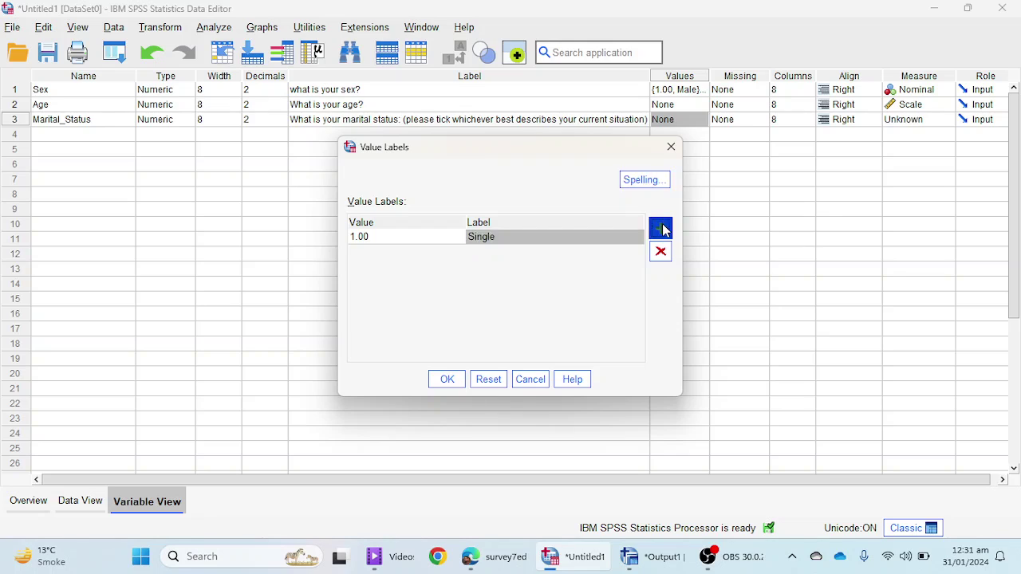
pyautogui.write('2')
pyautogui.press('Tab')
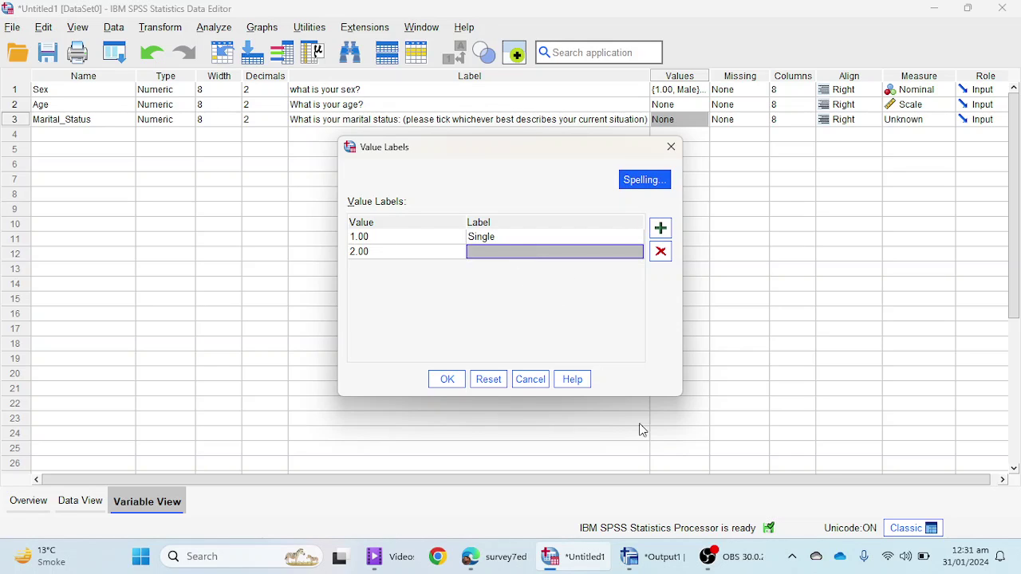
pyautogui.click(501, 568)
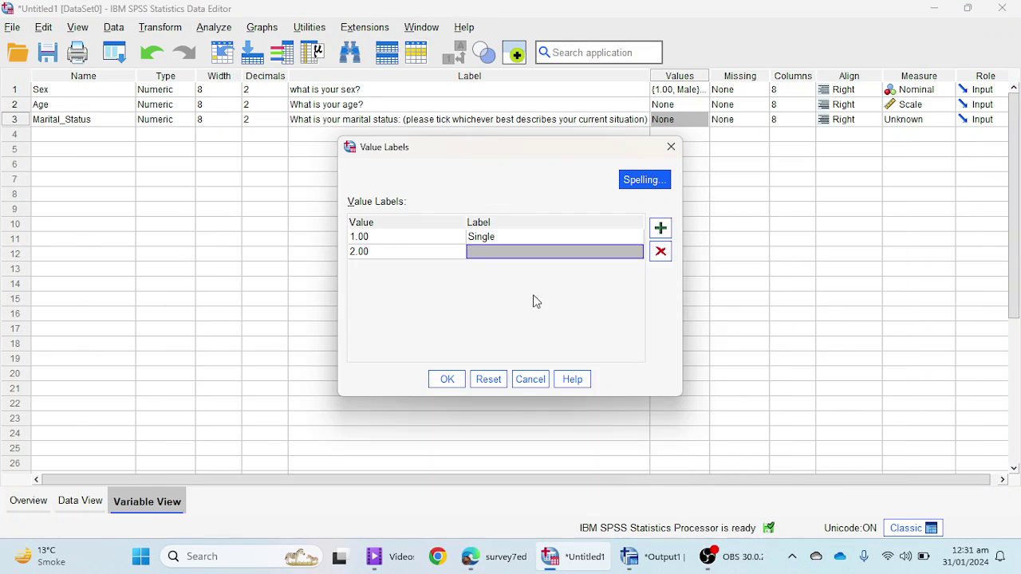
pyautogui.click(573, 557)
pyautogui.click(479, 264)
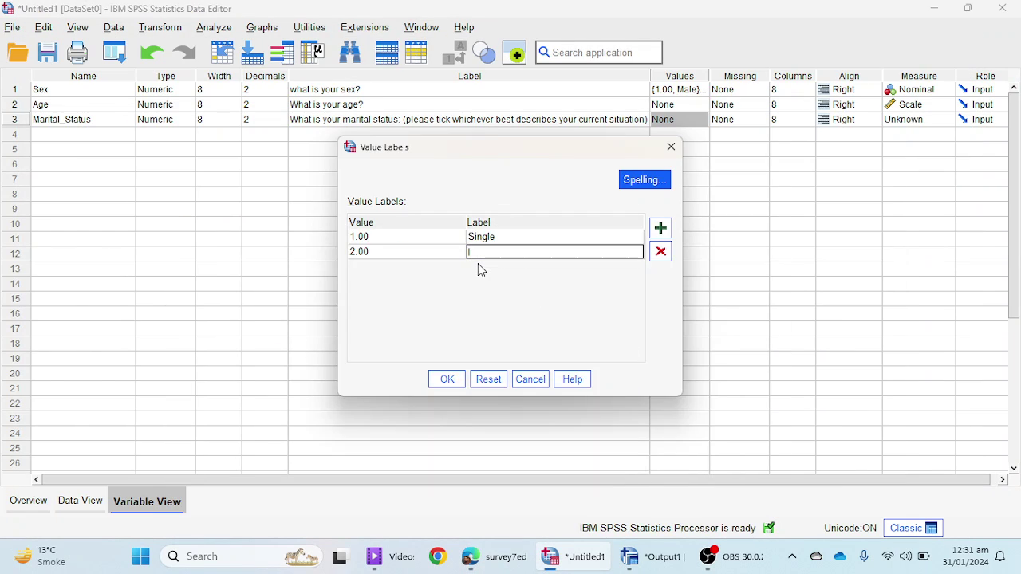
pyautogui.write('In a steady relationshi')
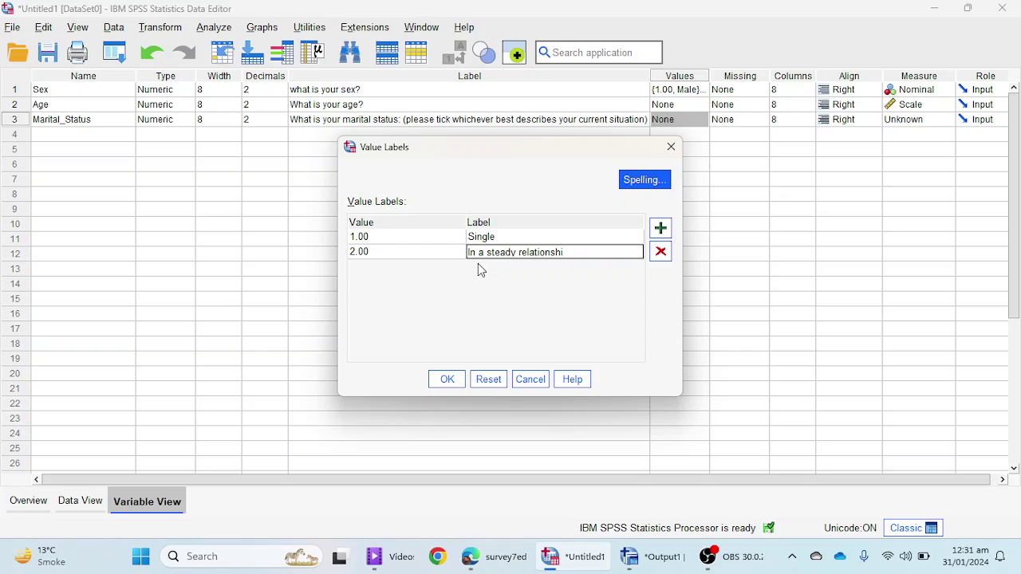
pyautogui.write('p')
pyautogui.press('Return')
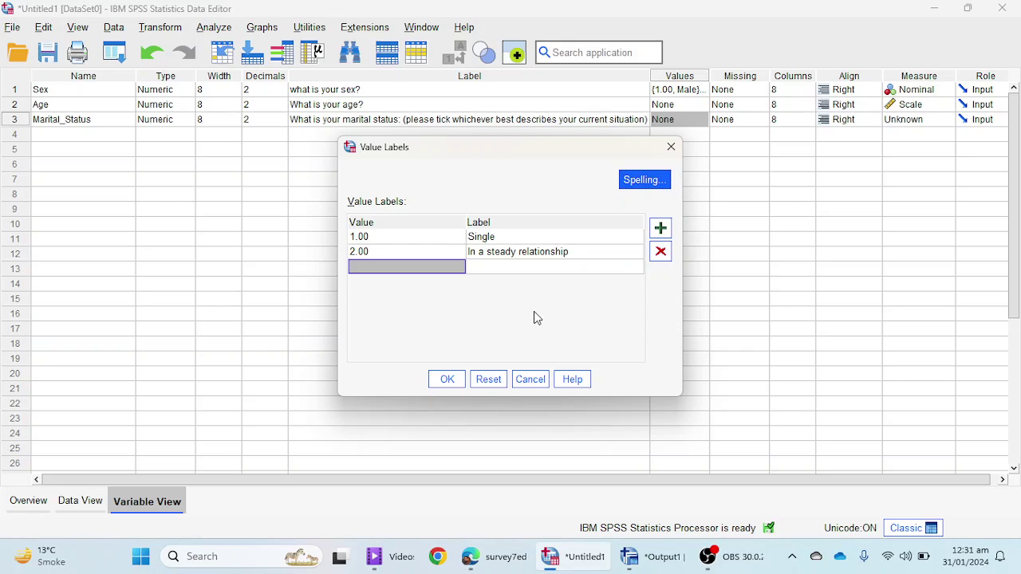
# Define value 3 as "Living with partner" for Marital_Status and confirm the value labels
pyautogui.write('3')
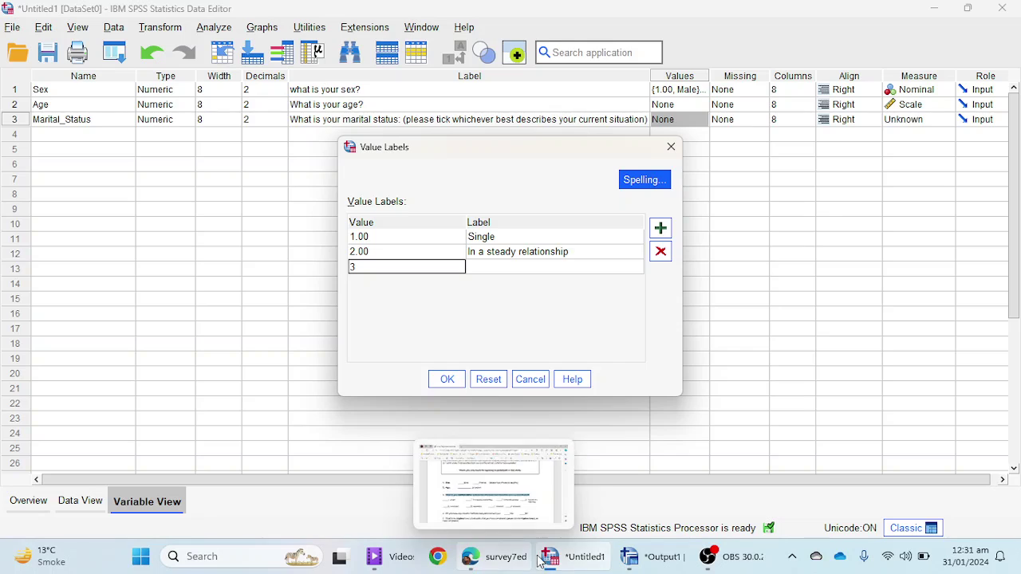
pyautogui.moveTo(674, 556)
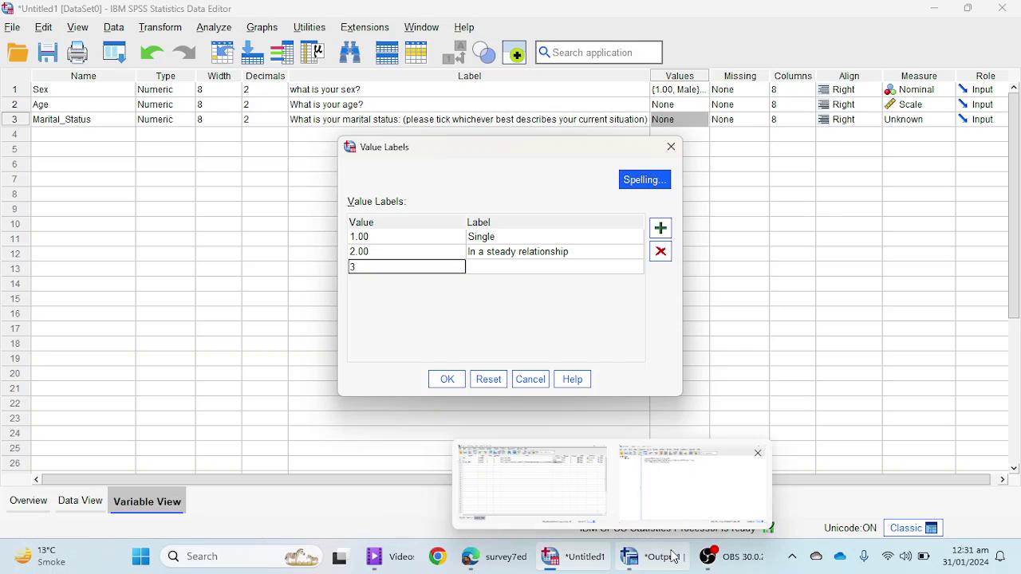
pyautogui.click(507, 560)
pyautogui.click(517, 558)
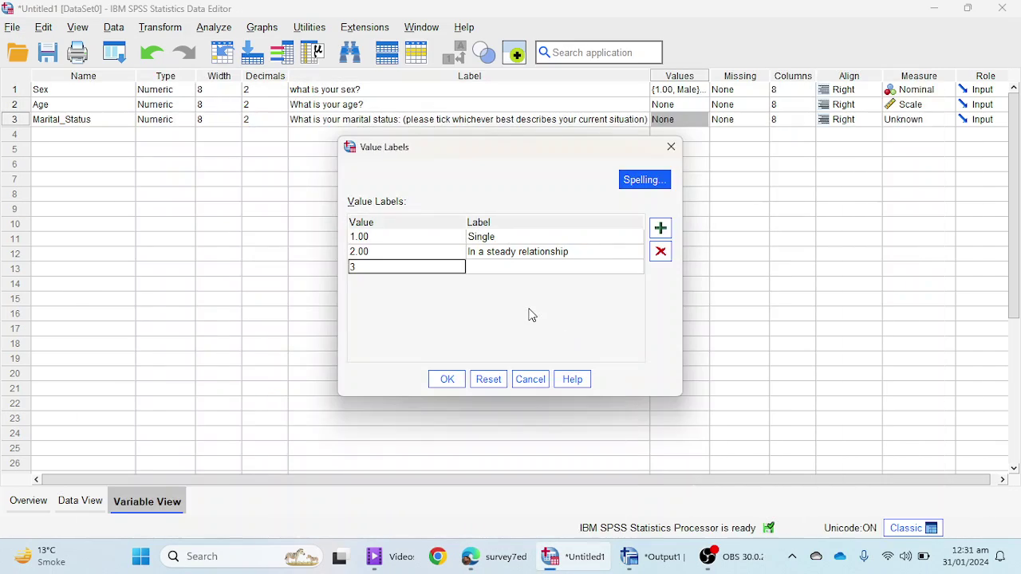
pyautogui.click(509, 273)
pyautogui.write('Li')
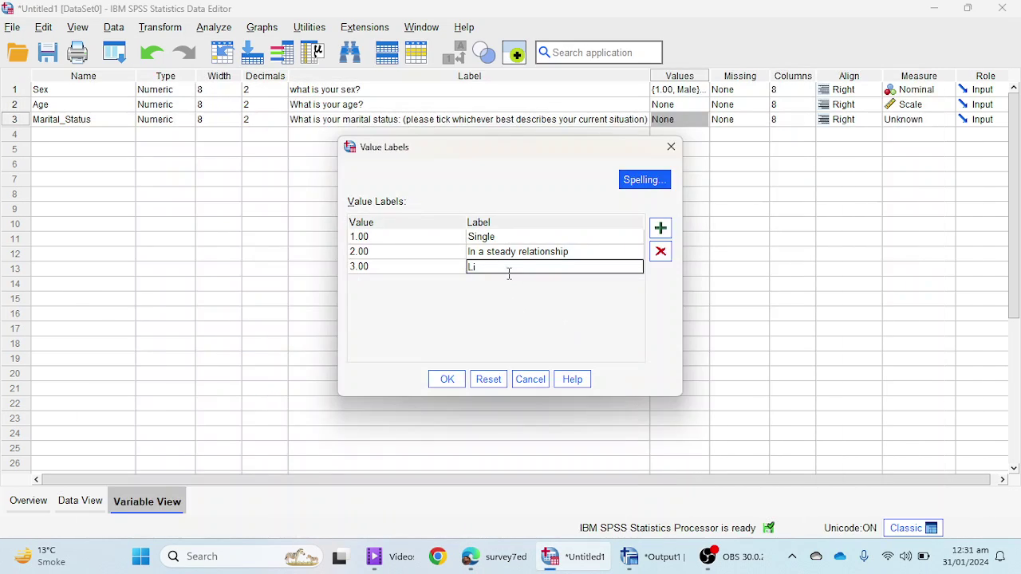
pyautogui.write('ving')
pyautogui.write('with partner')
pyautogui.click(444, 381)
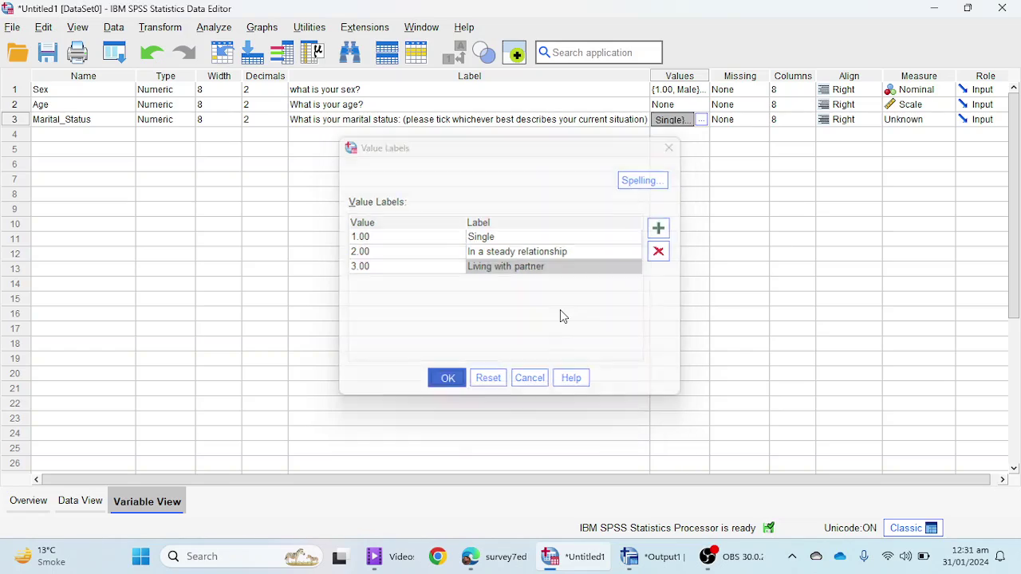
# Copy the six Scale A statements from page 2 of the questionnaire PDF into the variable labels starting at row 4
pyautogui.click(117, 134)
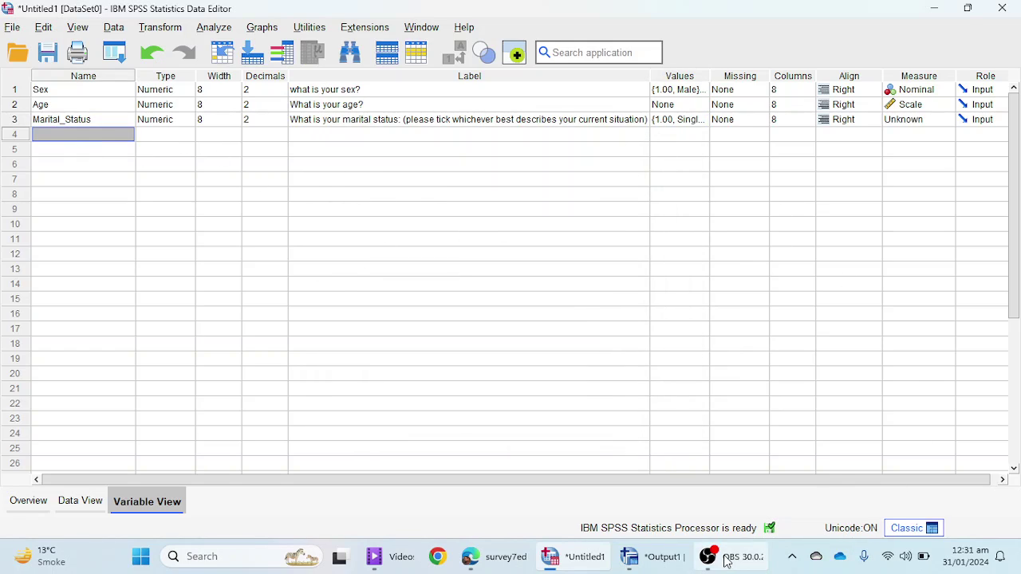
pyautogui.click(498, 557)
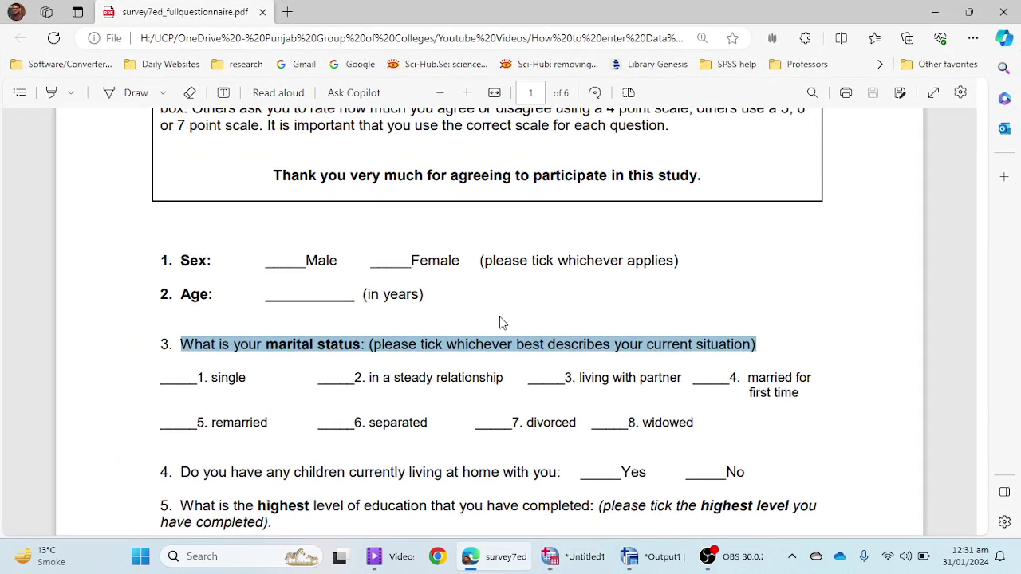
pyautogui.scroll(-10, 503, 323)
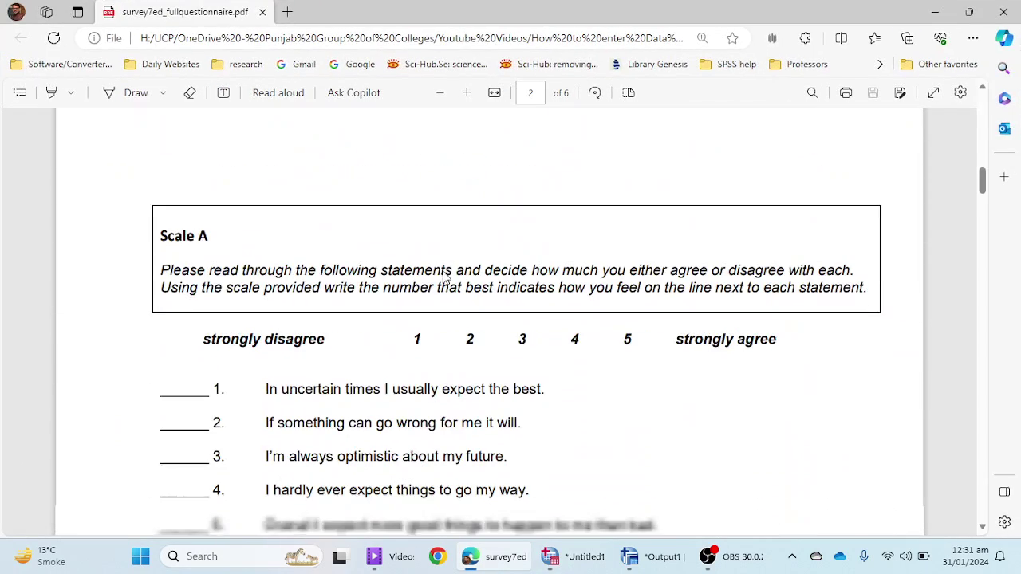
pyautogui.scroll(-1, 447, 278)
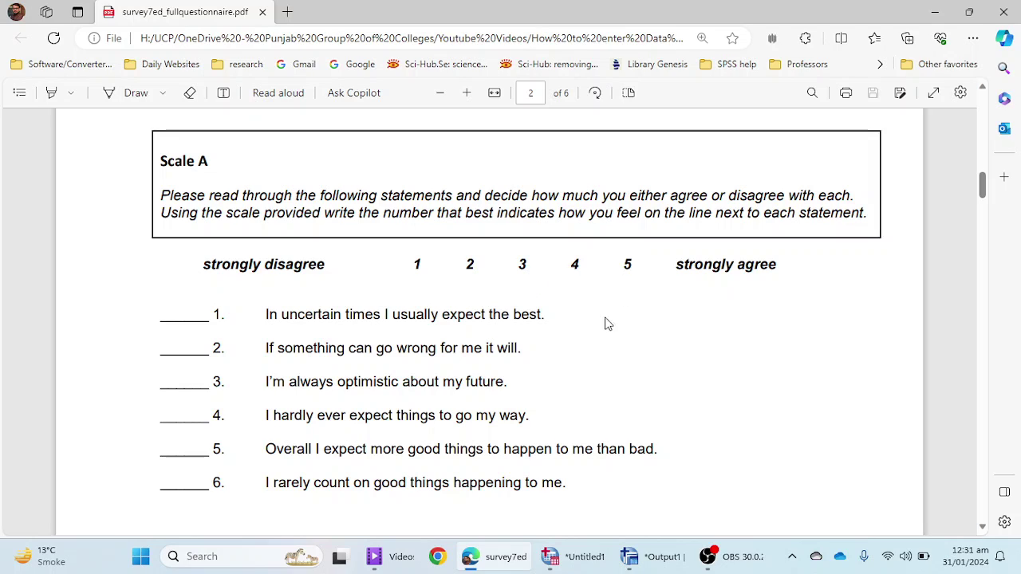
pyautogui.scroll(-1, 348, 312)
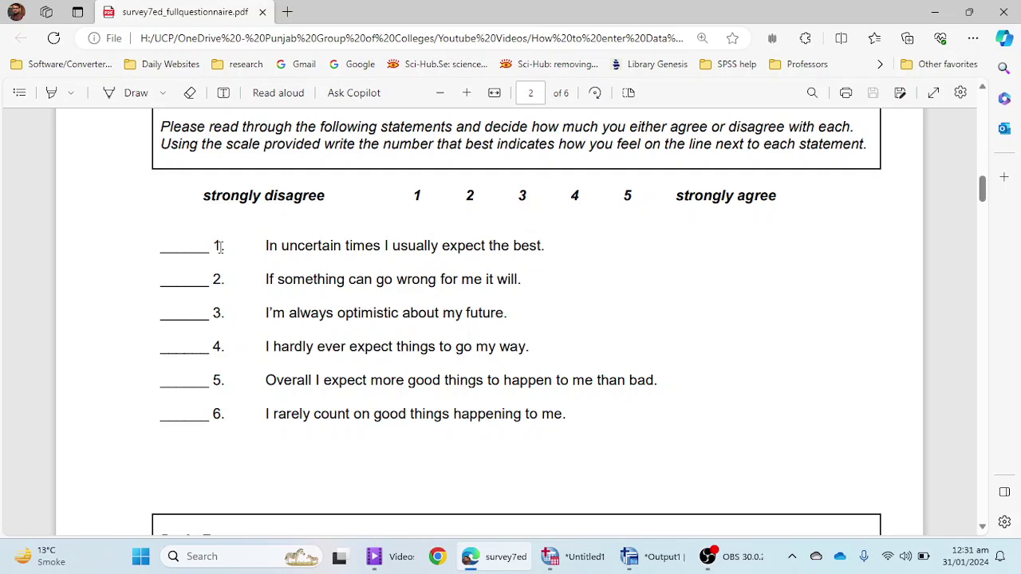
pyautogui.moveTo(211, 246); pyautogui.dragTo(601, 414)
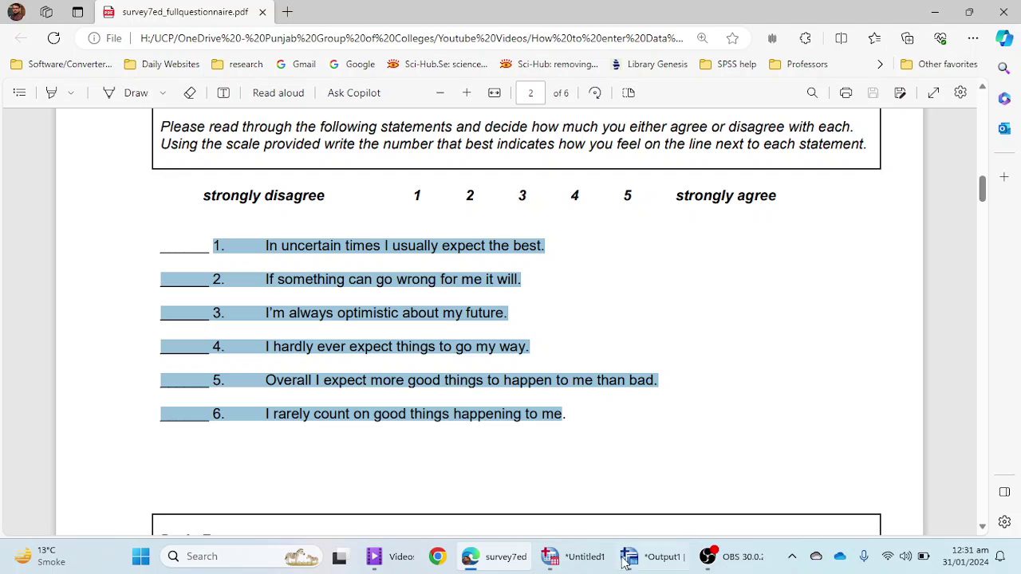
pyautogui.click(571, 556)
pyautogui.moveTo(347, 135); pyautogui.dragTo(351, 228)
pyautogui.write("1. In uncertain times I usually expect the best. ______ 2. If something can go wrong for me it will. ______ 3. I'm always optimistic about my future. ______ 4. I hardly ever expect things to go my way. ______ 5. Overall I expect more good things to happen to me than bad. ______ 6. I rarely count on good things happening to me")
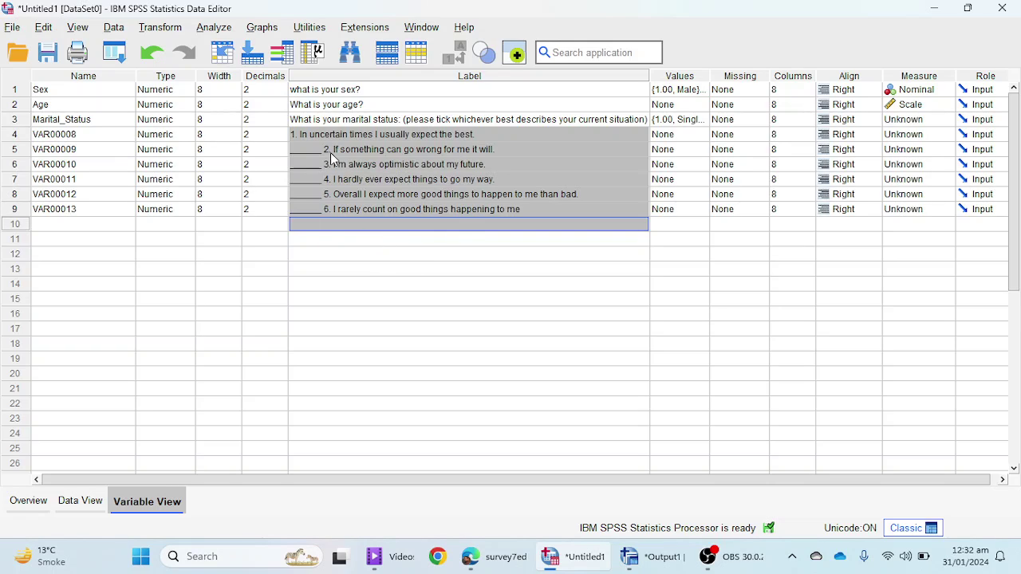
# Open Excel and create a blank workbook for preparing the names of the six Scale A variables
pyautogui.click(62, 140)
pyautogui.moveTo(62, 146); pyautogui.dragTo(62, 209)
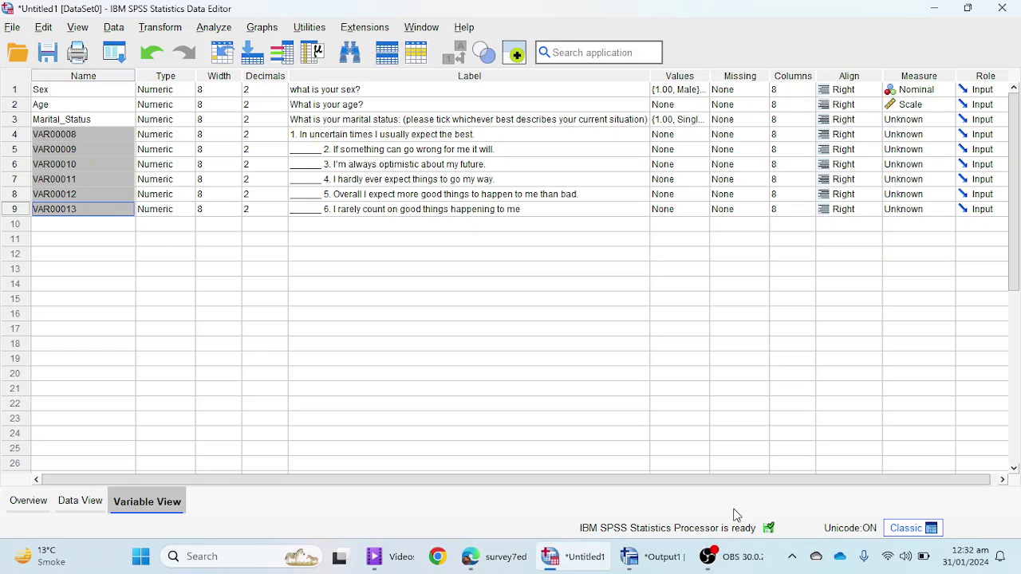
pyautogui.click(205, 559)
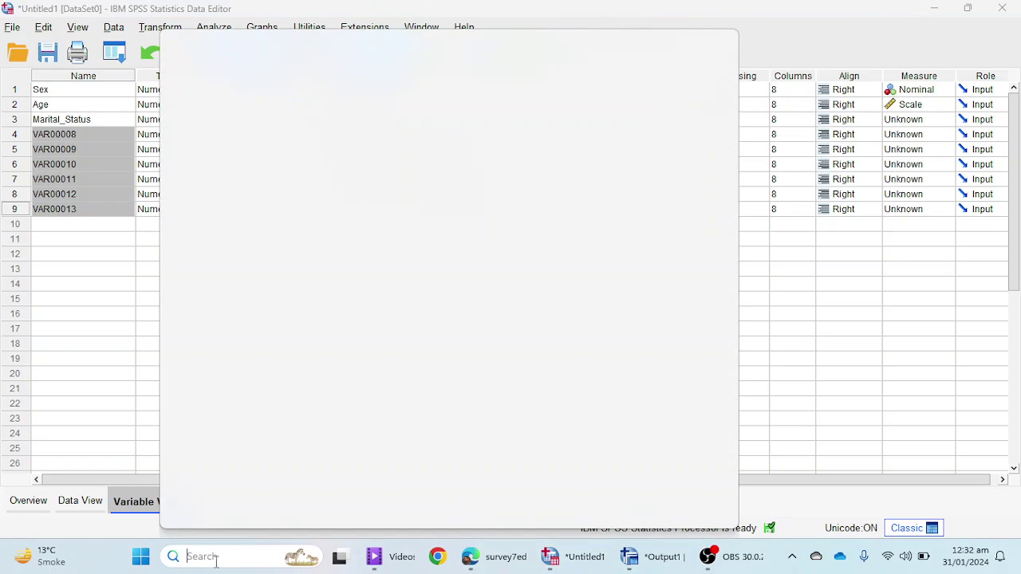
pyautogui.write('exce')
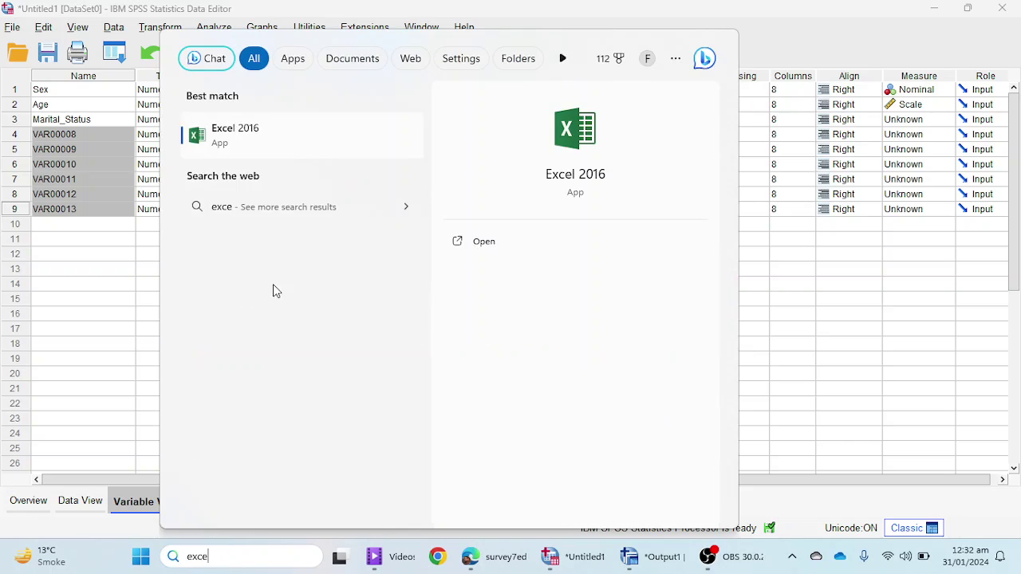
pyautogui.click(281, 139)
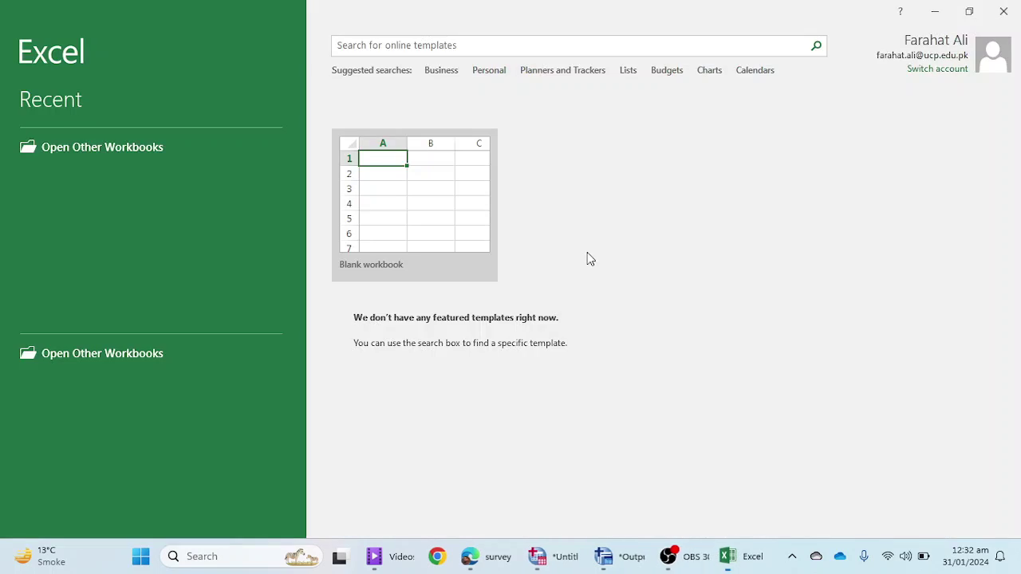
pyautogui.click(403, 175)
# Enter Opt1 in cell G3, fill the series down to Opt6 in G8, and copy the six names
pyautogui.click(330, 217)
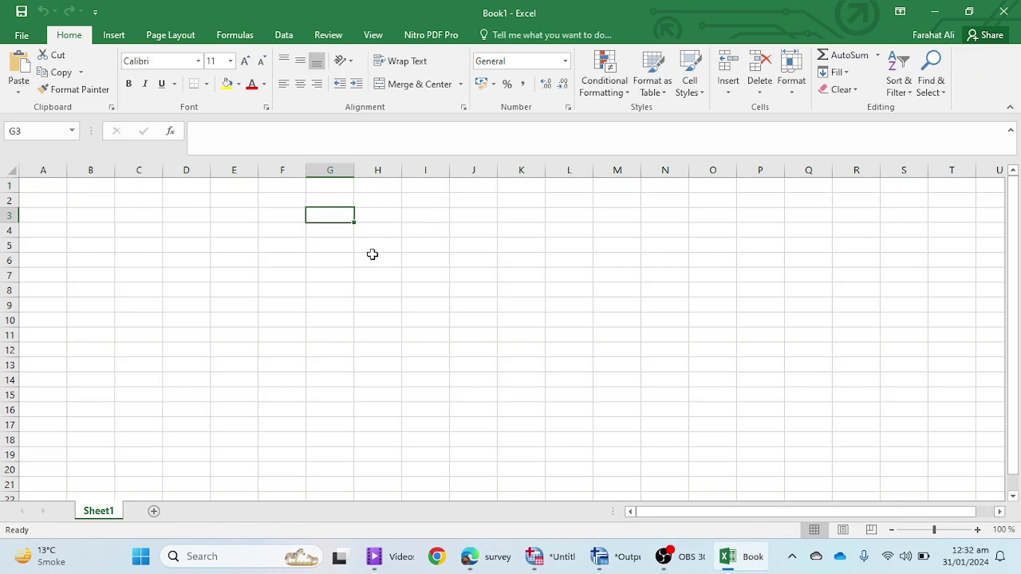
pyautogui.write('Opt')
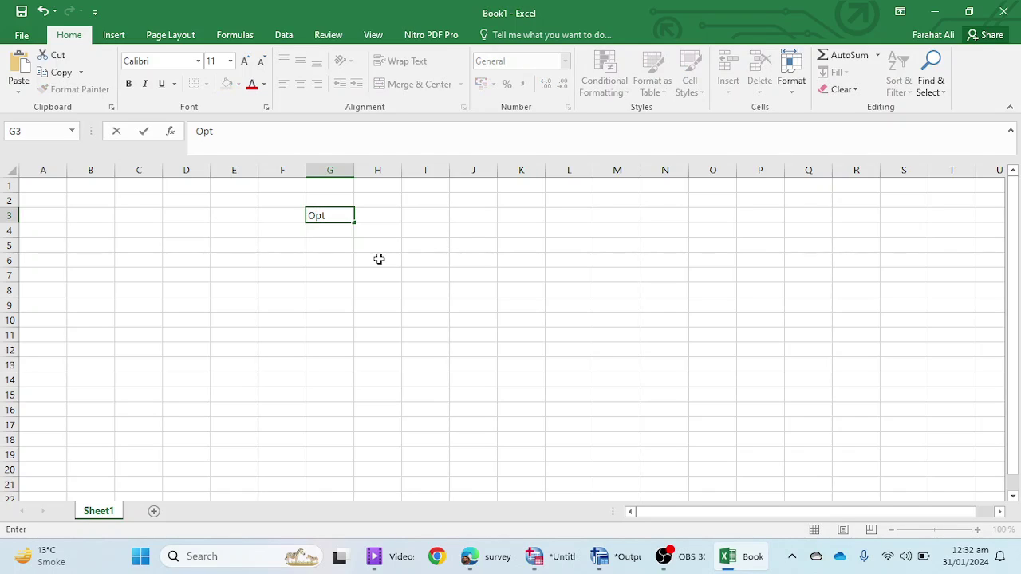
pyautogui.write('1')
pyautogui.press('Return')
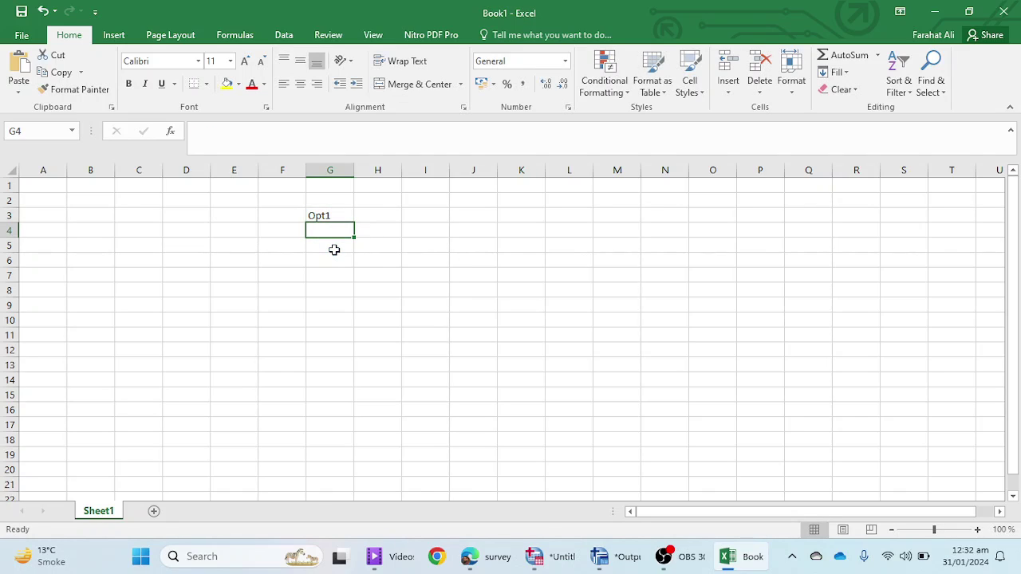
pyautogui.click(335, 215)
pyautogui.moveTo(354, 222); pyautogui.dragTo(349, 292)
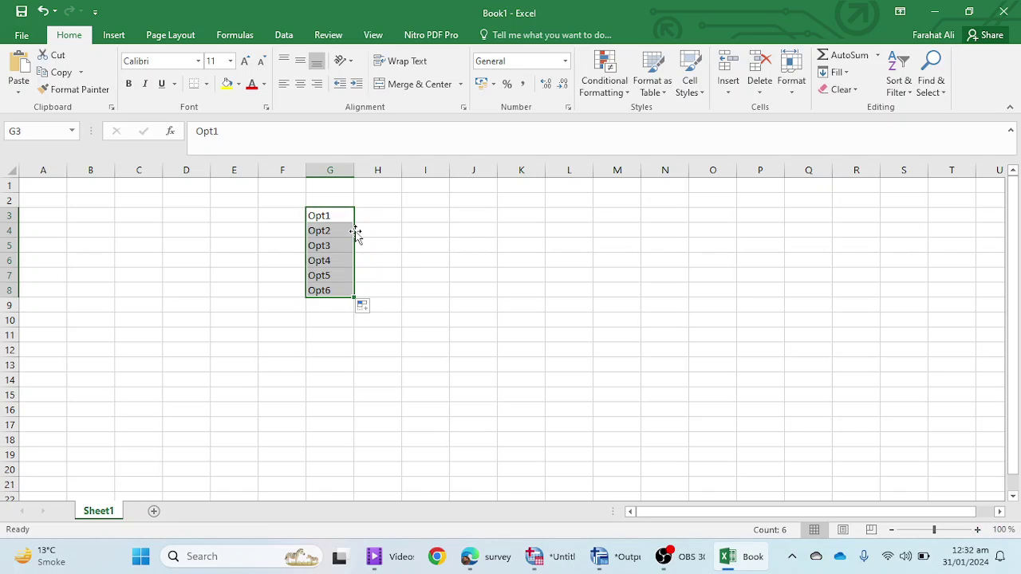
pyautogui.hotkey('ctrl', 'c')
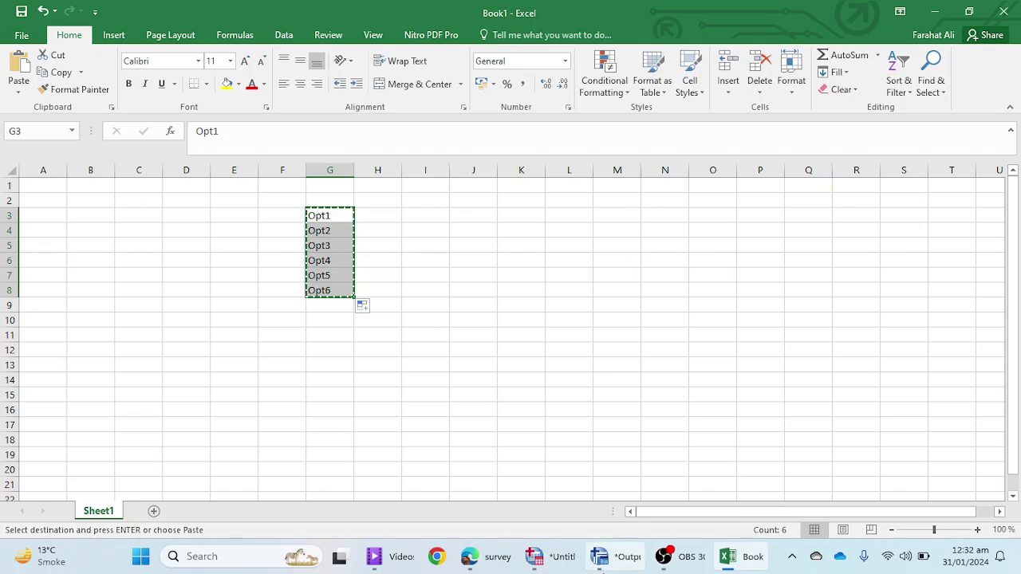
# Switch to SPSS and paste the copied names Opt1 to Opt6 over the variable names in rows 4 to 9
pyautogui.click(550, 557)
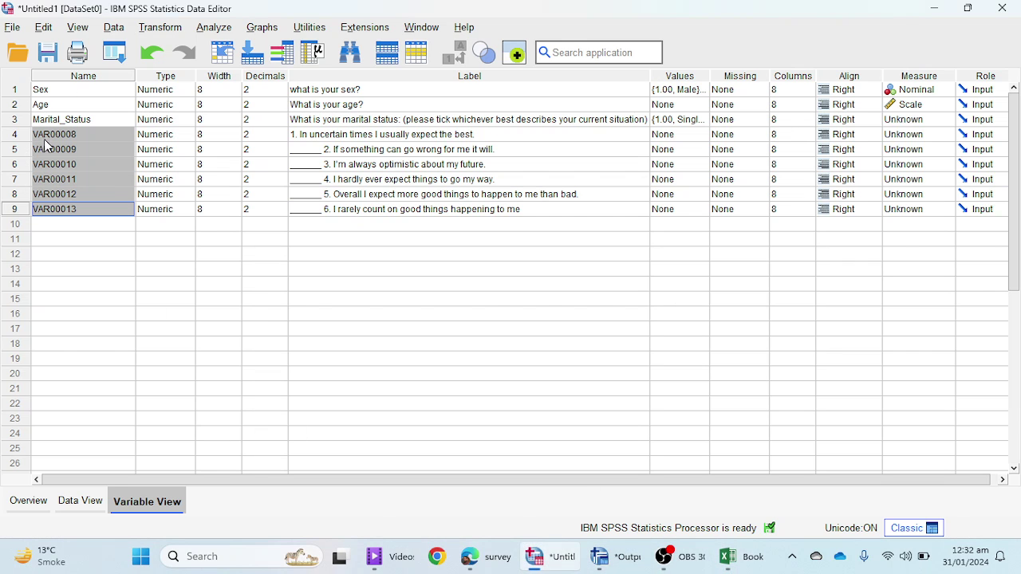
pyautogui.moveTo(74, 141); pyautogui.dragTo(64, 209)
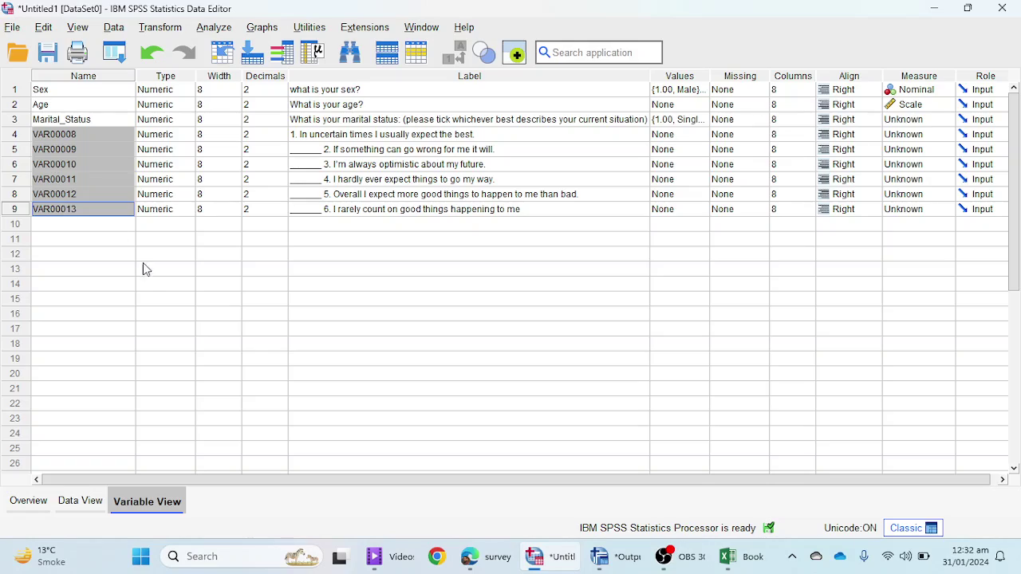
pyautogui.hotkey('ctrl', 'v')
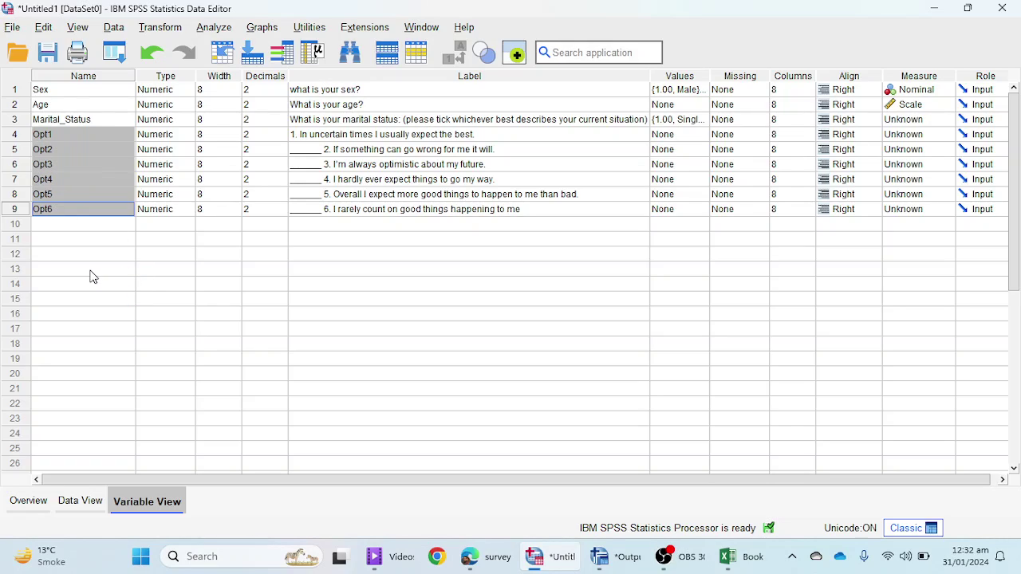
pyautogui.click(90, 241)
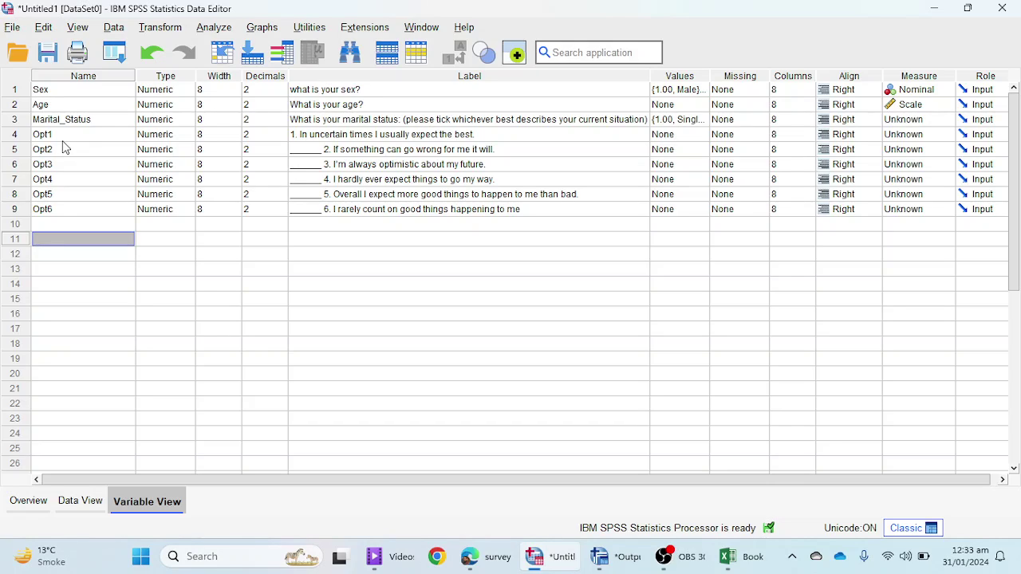
pyautogui.click(738, 563)
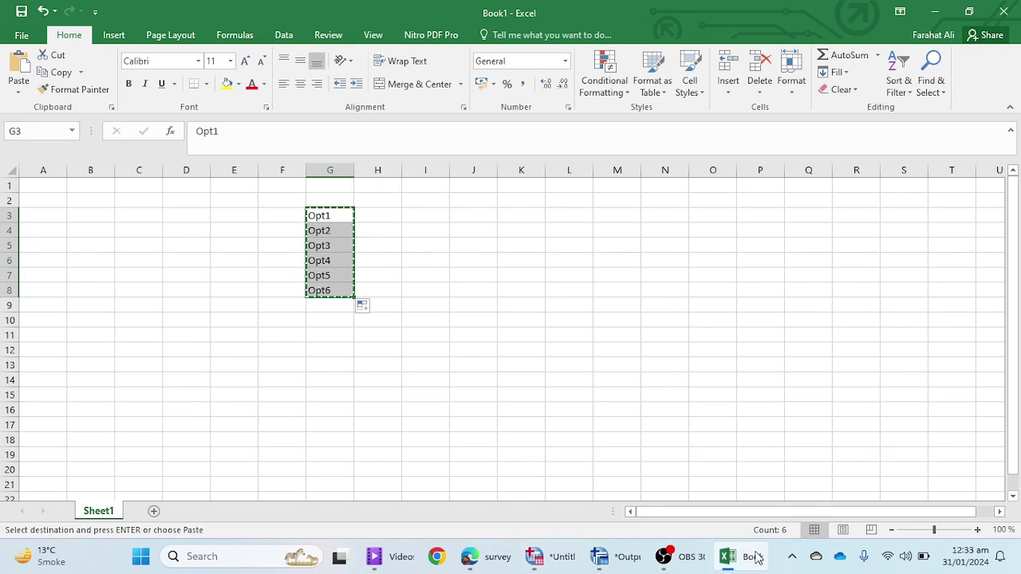
pyautogui.click(727, 556)
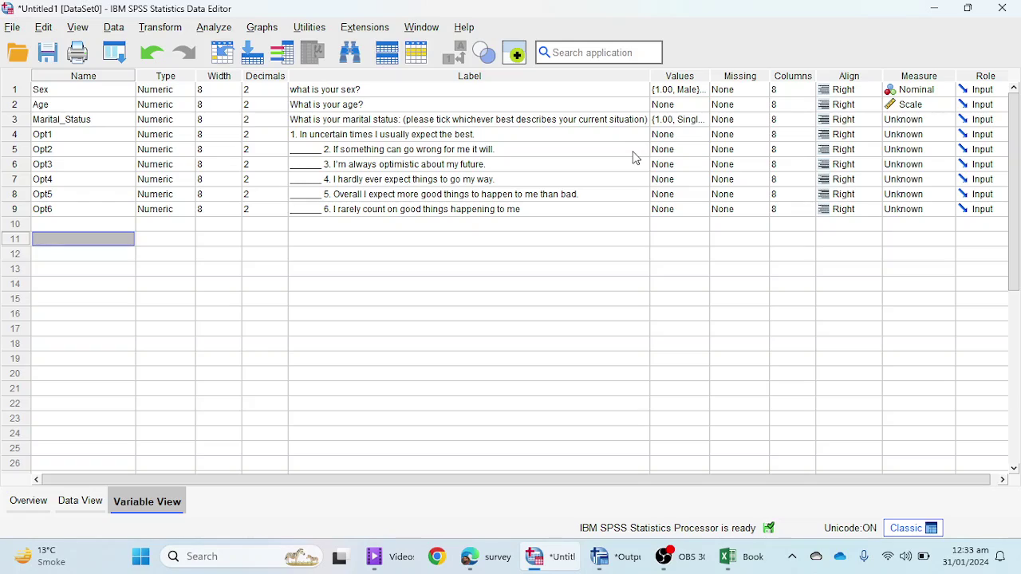
# Define value 1 as "Strongly Disagree" in the value labels of Opt1, checking the response scale in the questionnaire PDF
pyautogui.click(674, 134)
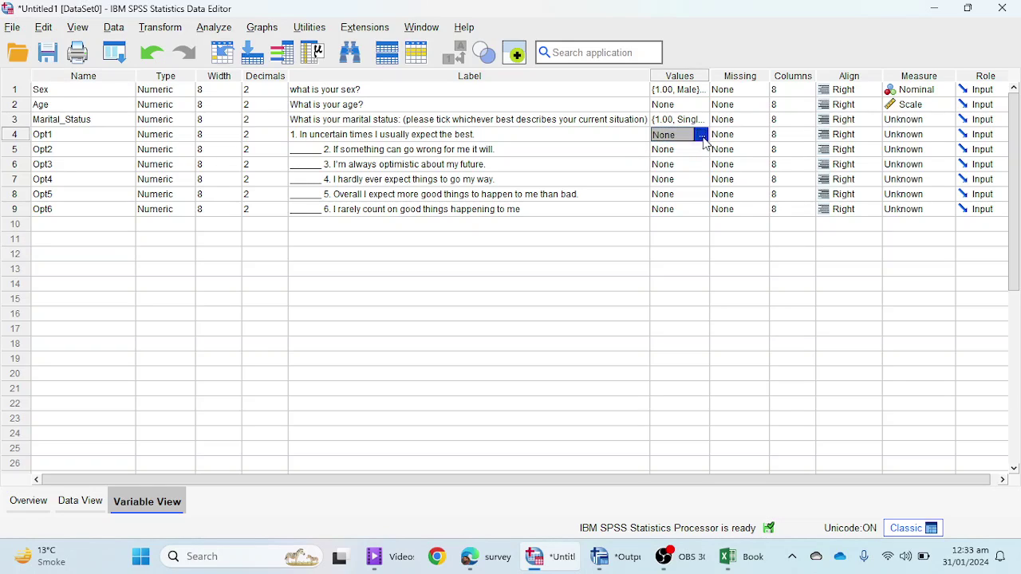
pyautogui.click(710, 134)
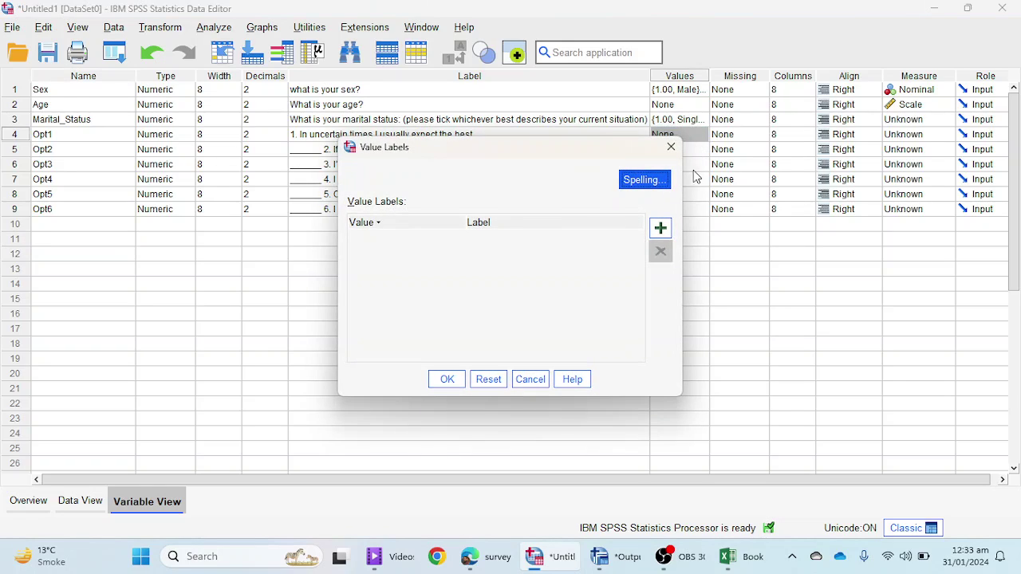
pyautogui.click(660, 230)
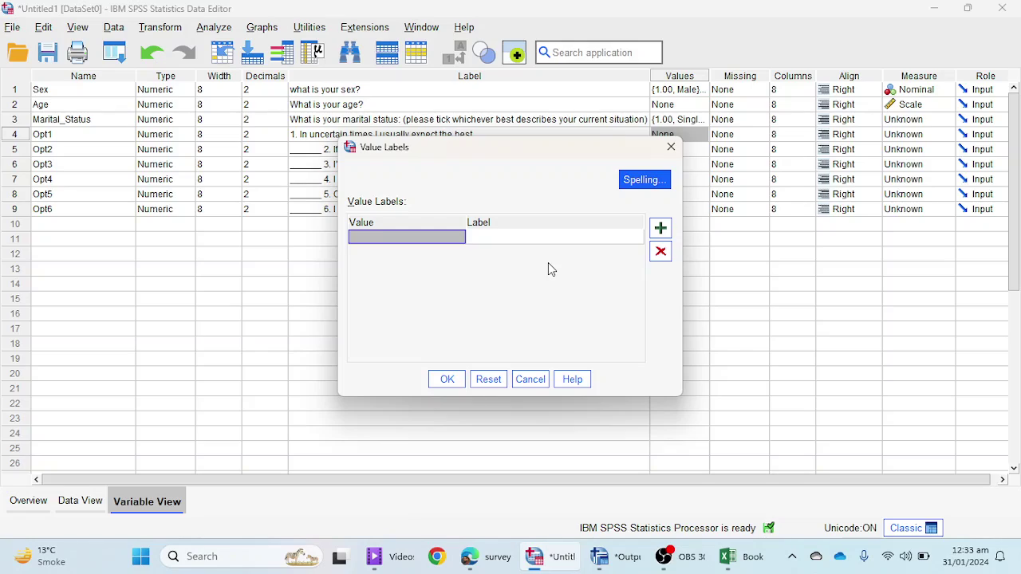
pyautogui.write('1')
pyautogui.click(533, 235)
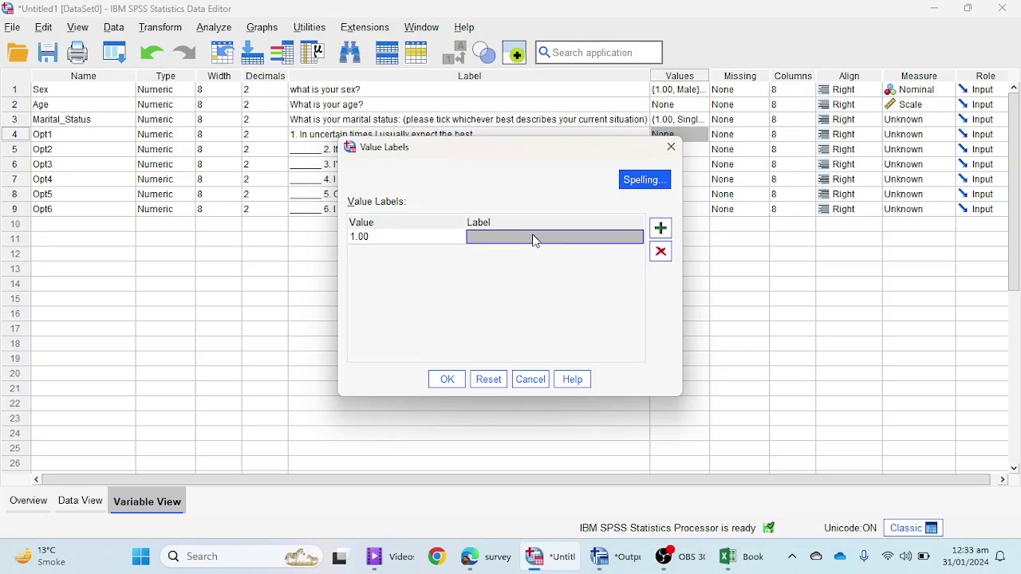
pyautogui.write('St')
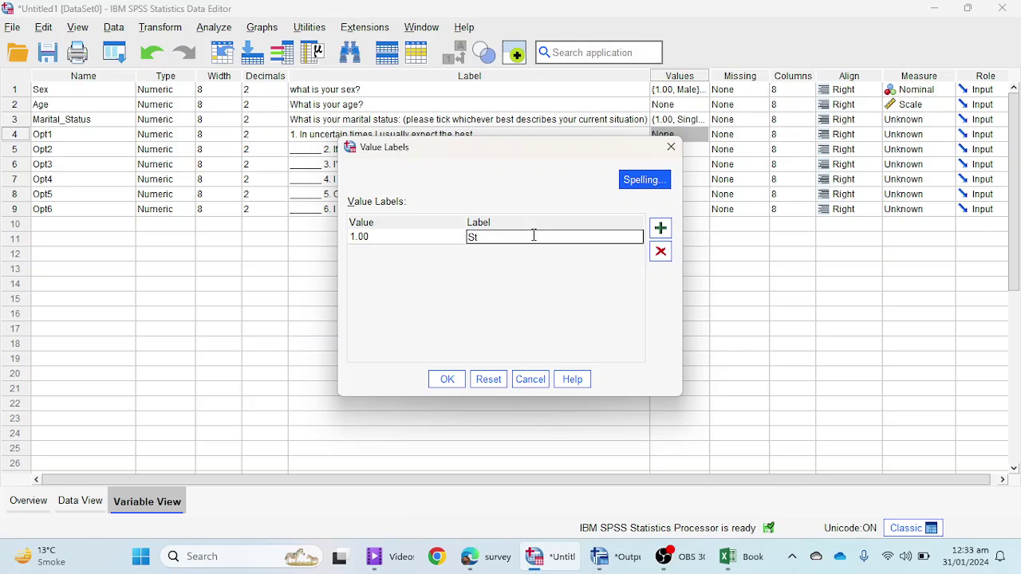
pyautogui.write('rerongly')
pyautogui.click(498, 561)
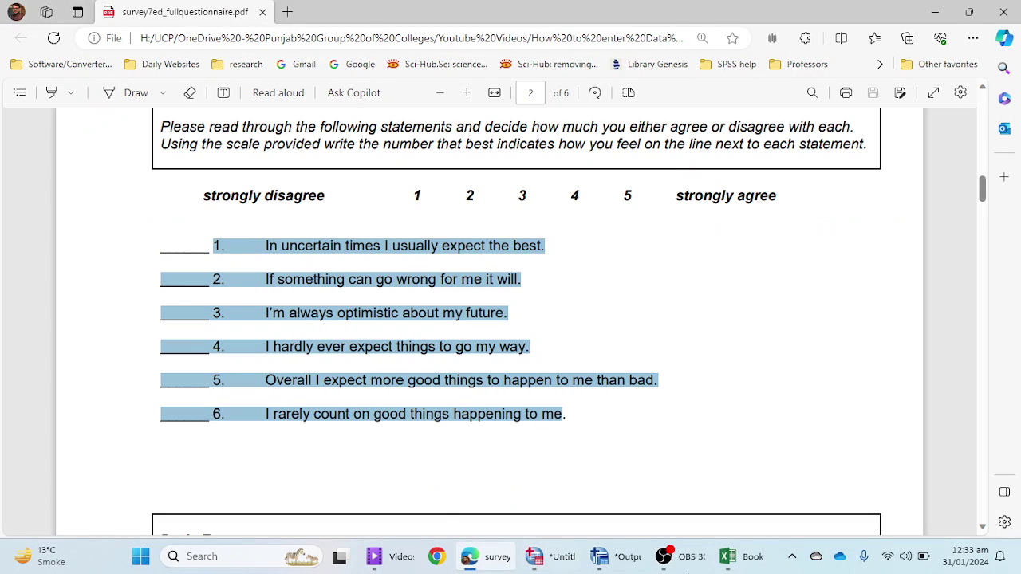
pyautogui.click(545, 557)
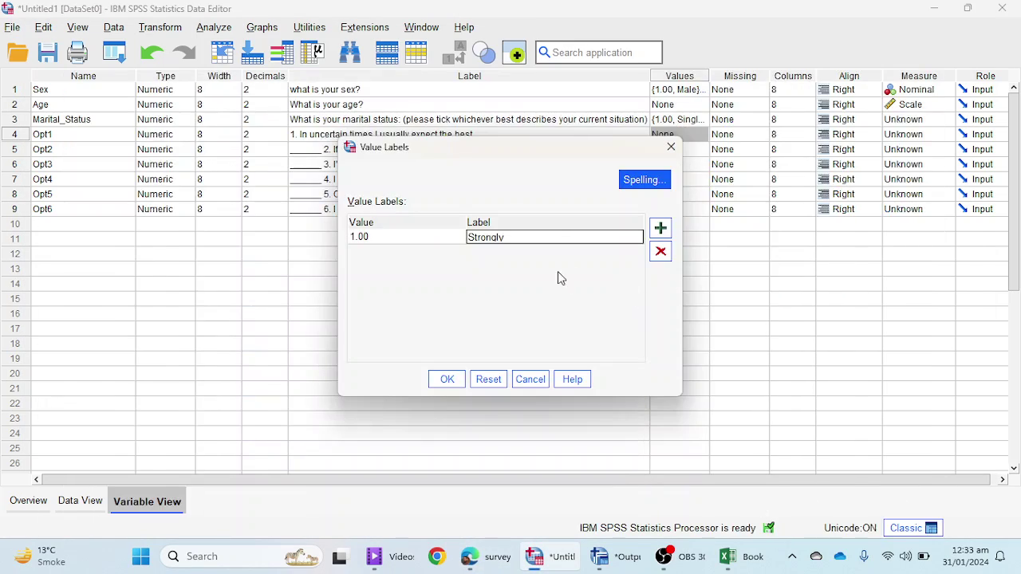
pyautogui.click(568, 238)
pyautogui.click(568, 238)
pyautogui.write('Disagree')
# Add value 2 as "Disagree" and value 3 as "Neutral" to the Opt1 value labels
pyautogui.click(660, 228)
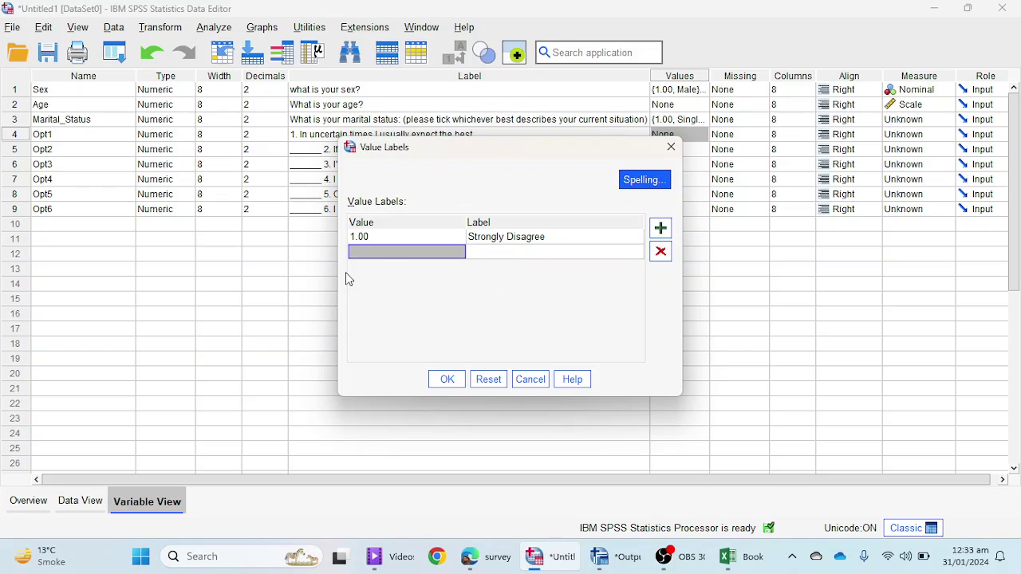
pyautogui.write('2')
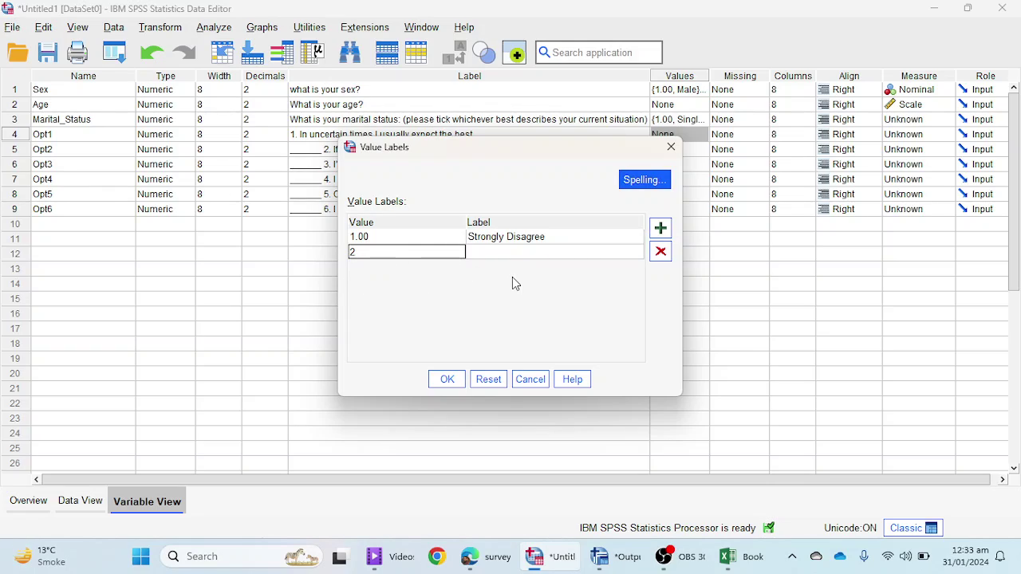
pyautogui.click(508, 253)
pyautogui.write('Disagree')
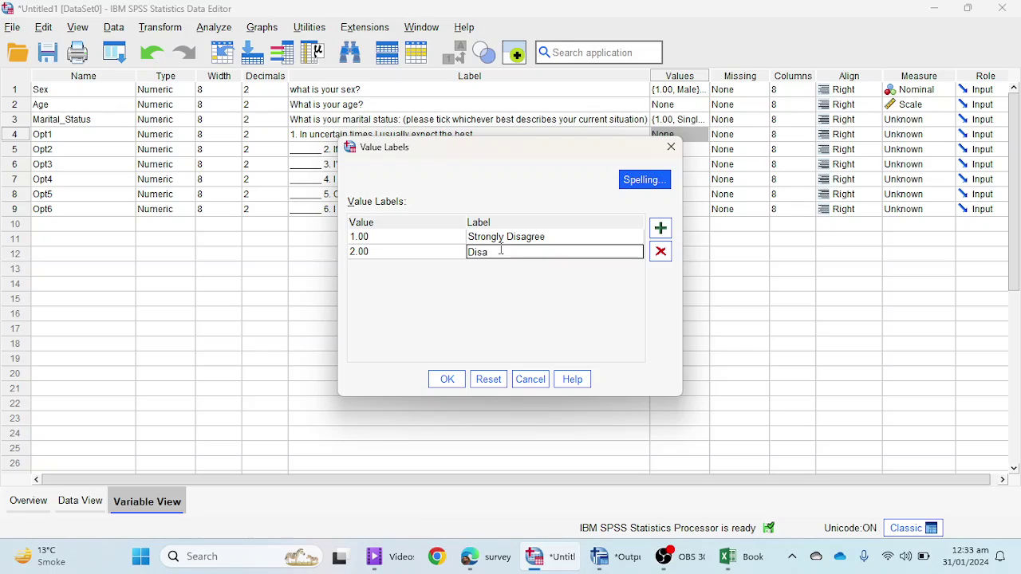
pyautogui.click(661, 229)
pyautogui.write('3')
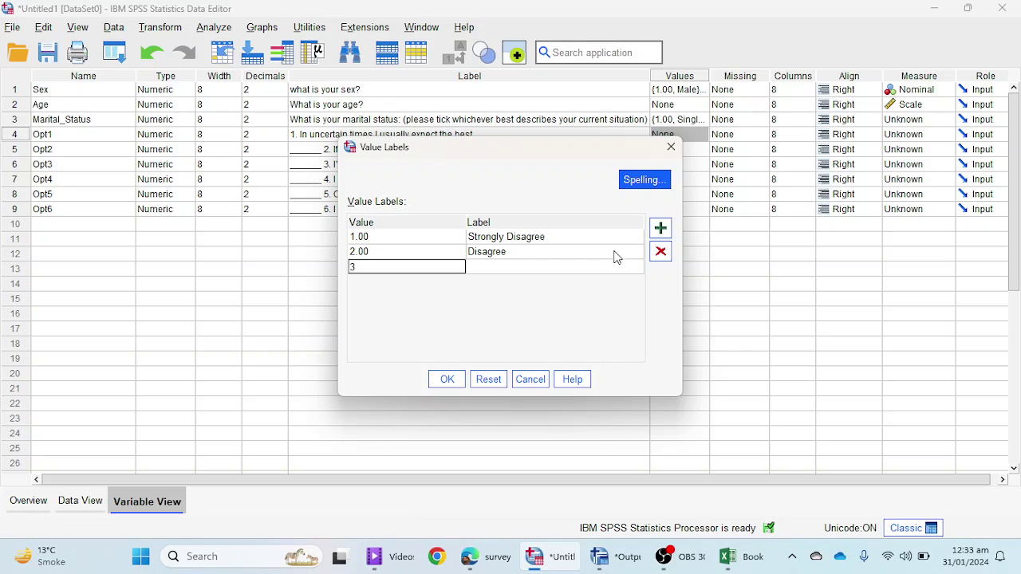
pyautogui.click(566, 267)
pyautogui.write('N')
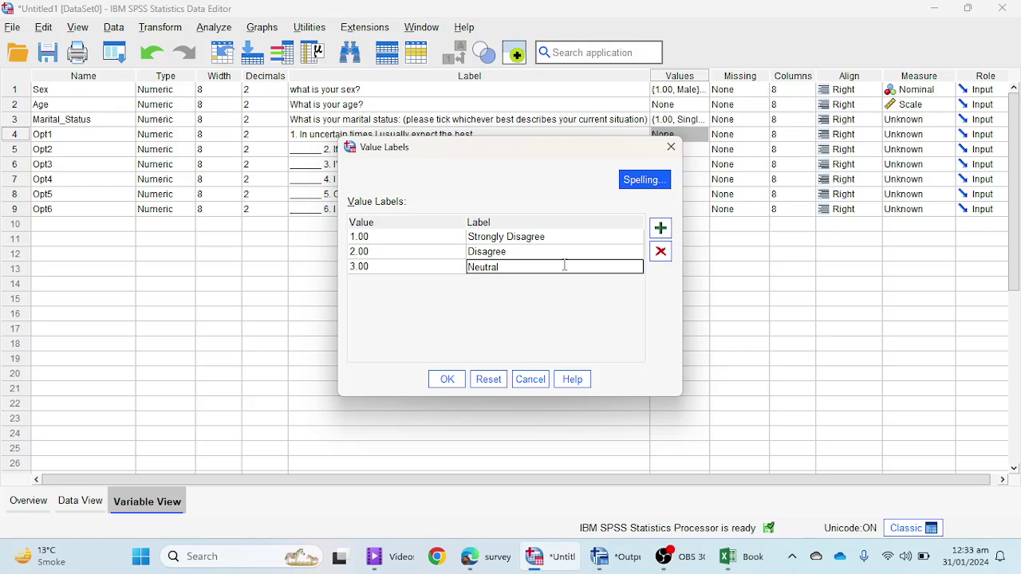
pyautogui.write('eutral')
# Add value 4 as "Agree" and value 5 as "Strongly Agree" for Opt1, and confirm the value labels
pyautogui.click(661, 228)
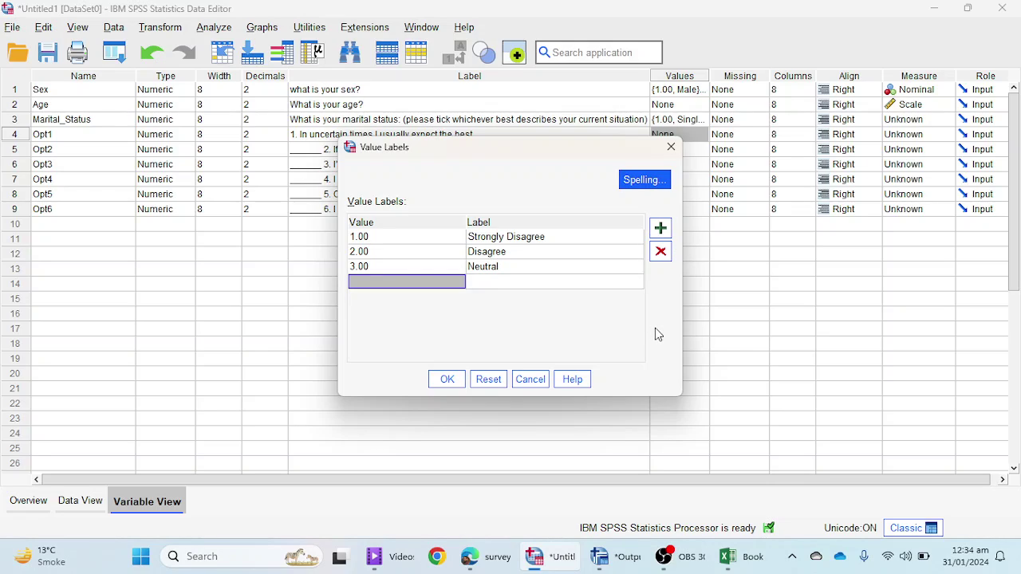
pyautogui.write('4')
pyautogui.click(496, 284)
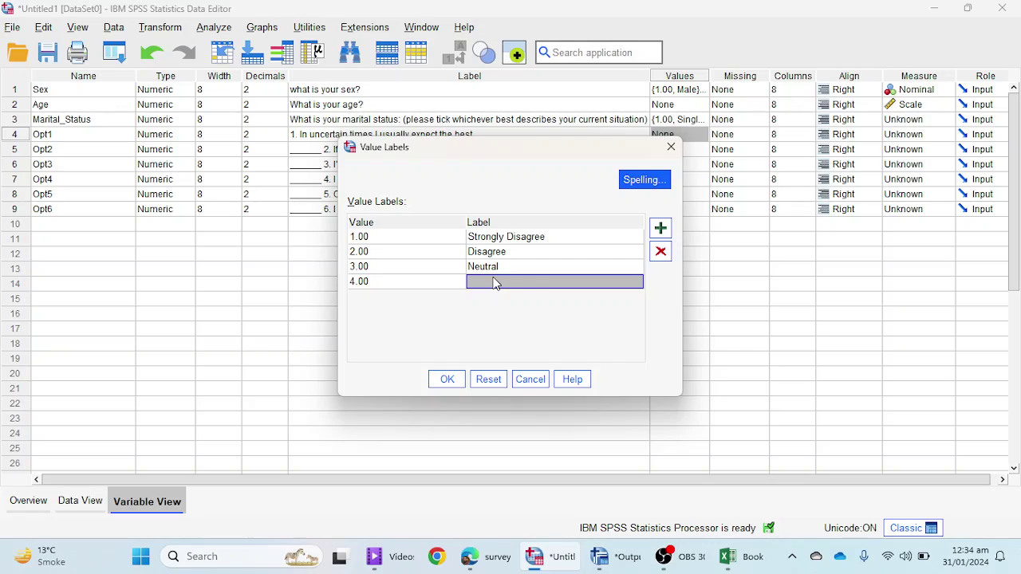
pyautogui.write('Agree')
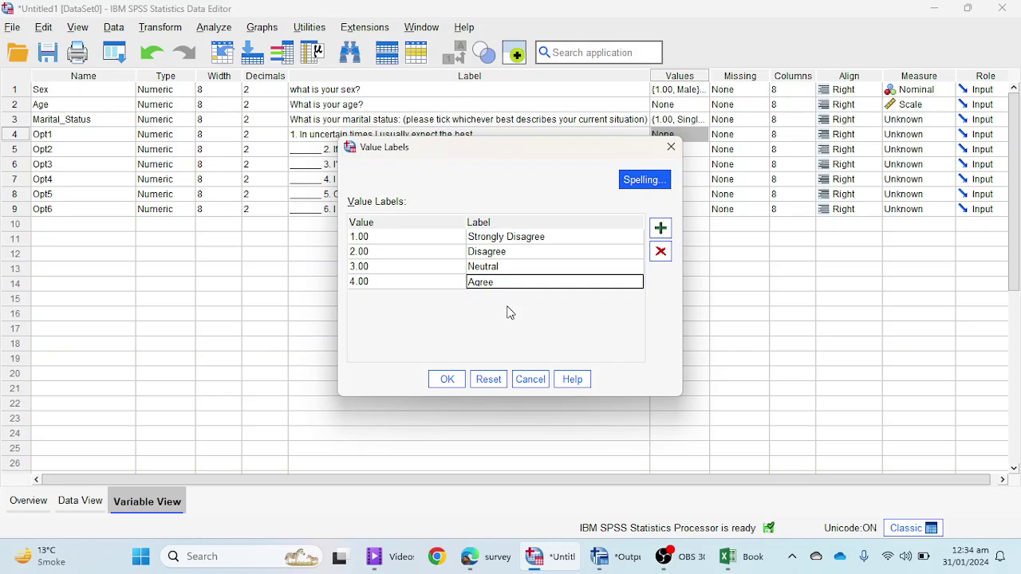
pyautogui.click(661, 229)
pyautogui.write('5')
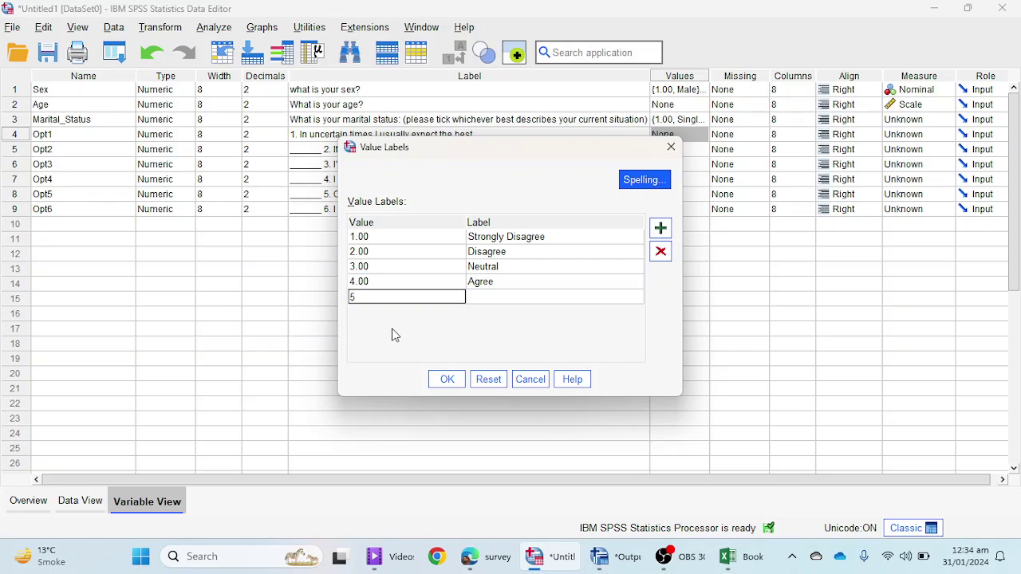
pyautogui.click(486, 299)
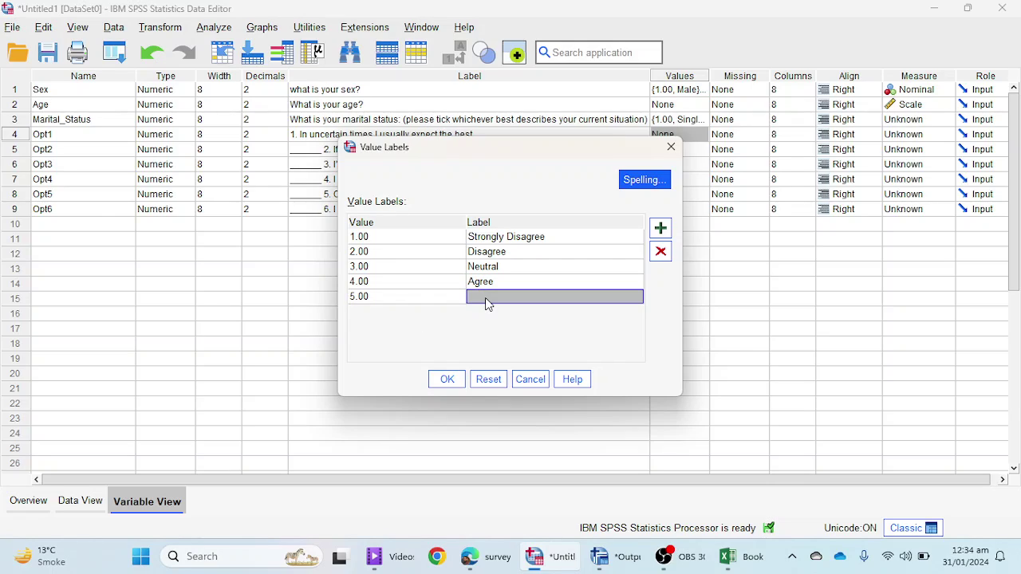
pyautogui.write('Strongly')
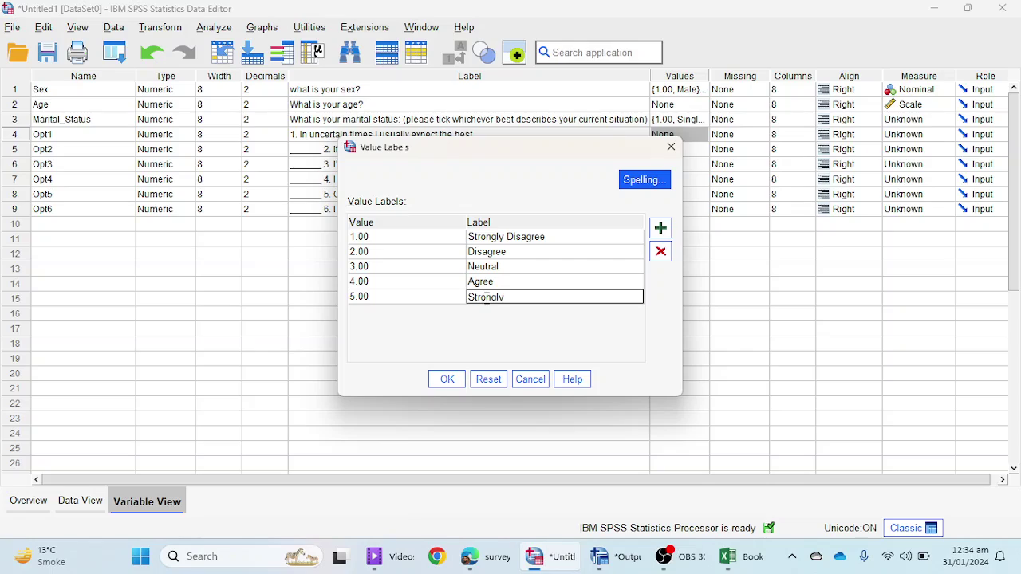
pyautogui.write(' Agree')
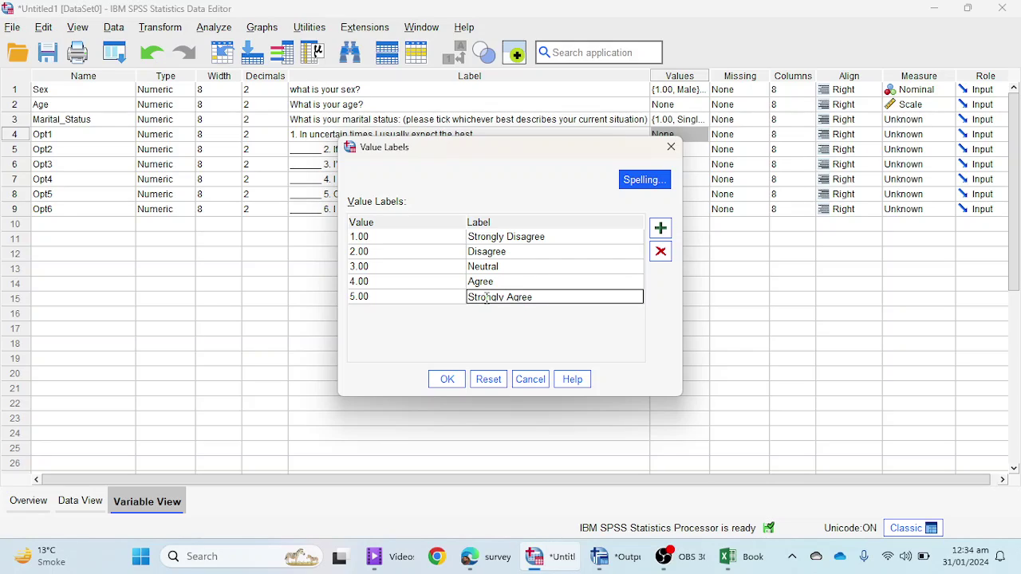
pyautogui.click(448, 381)
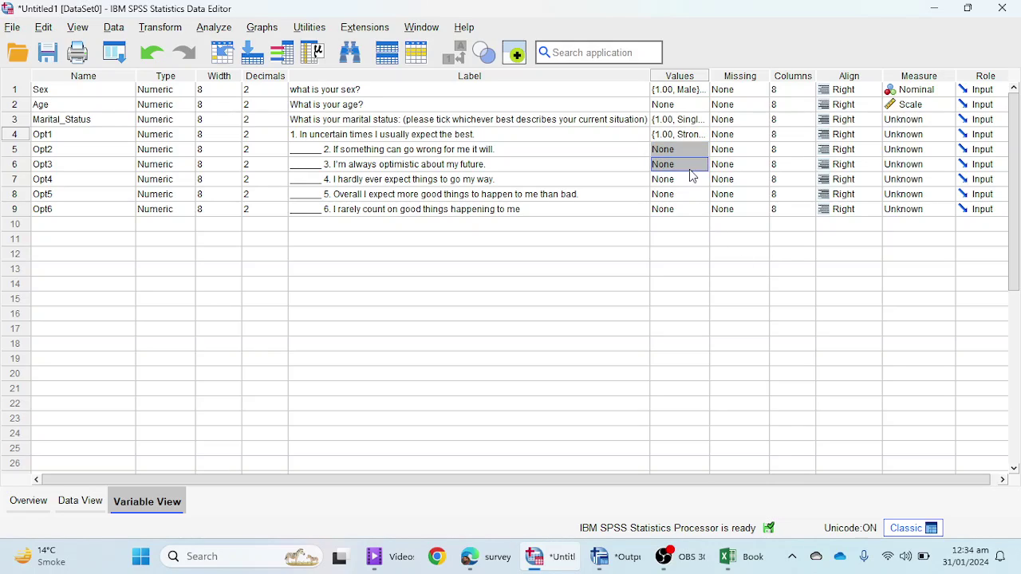
# Paste the copied Opt1 value labels into the Values cells of Opt2 to Opt6
pyautogui.moveTo(690, 175); pyautogui.dragTo(687, 211)
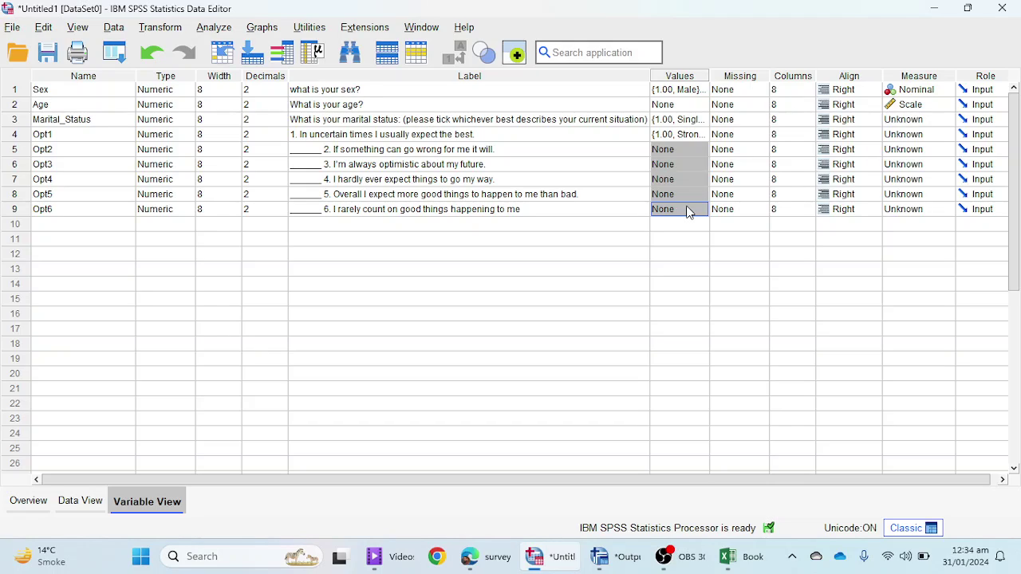
pyautogui.hotkey('ctrl', 'v')
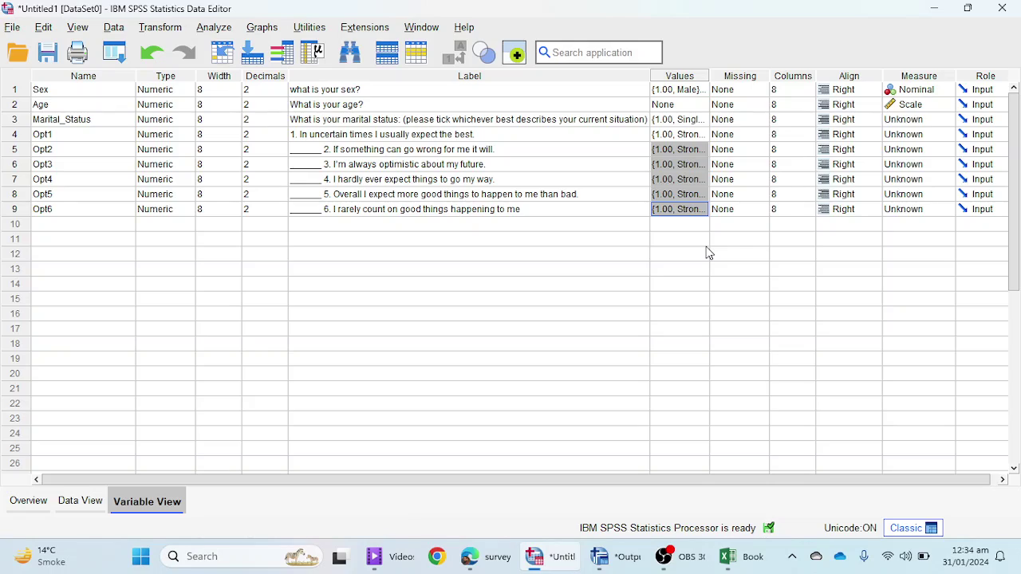
# Set the measurement level of Marital_Status to Nominal
pyautogui.click(919, 124)
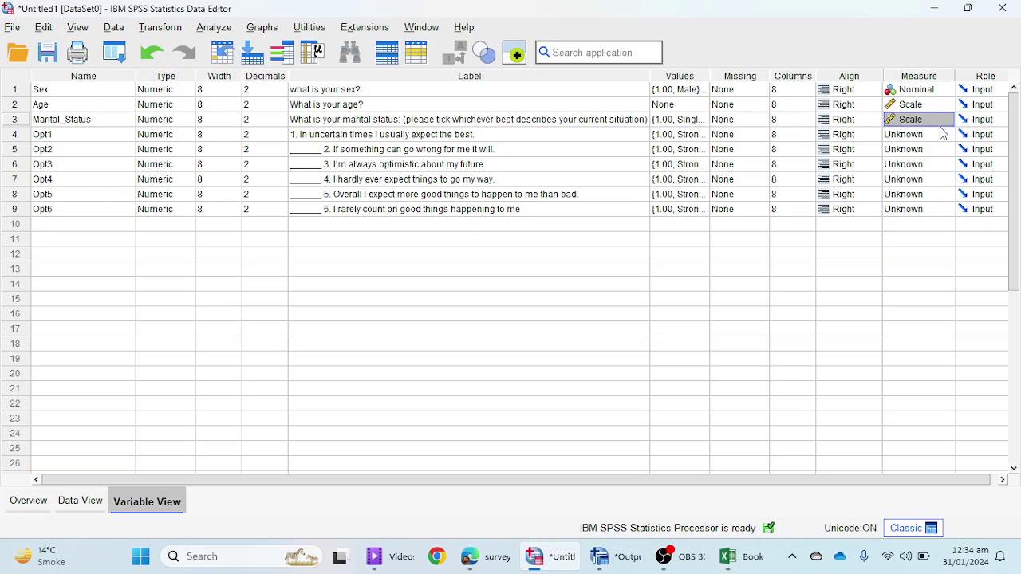
pyautogui.click(917, 130)
pyautogui.click(923, 123)
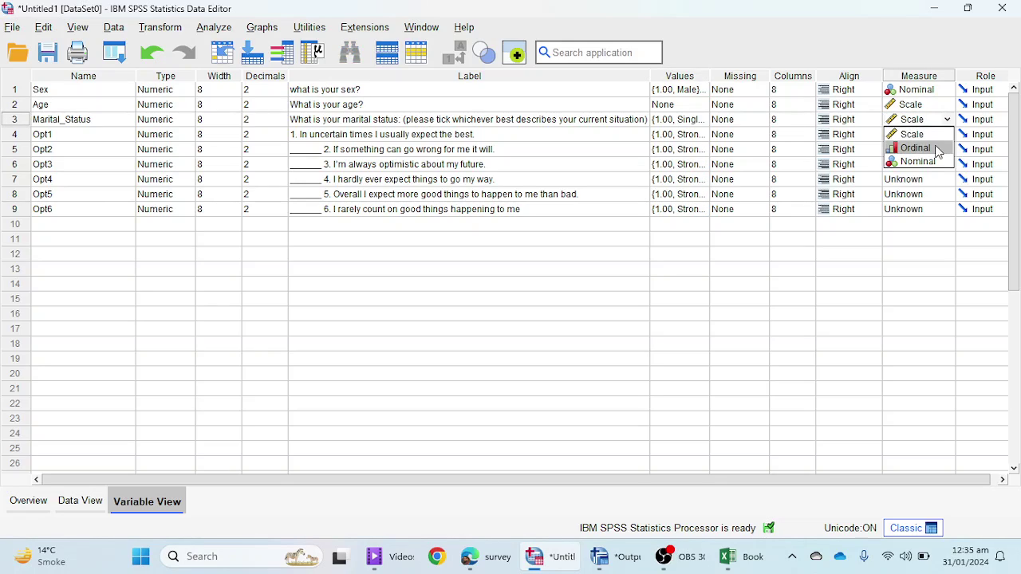
pyautogui.click(924, 163)
# Set the measurement level of Opt1 to Scale
pyautogui.click(922, 136)
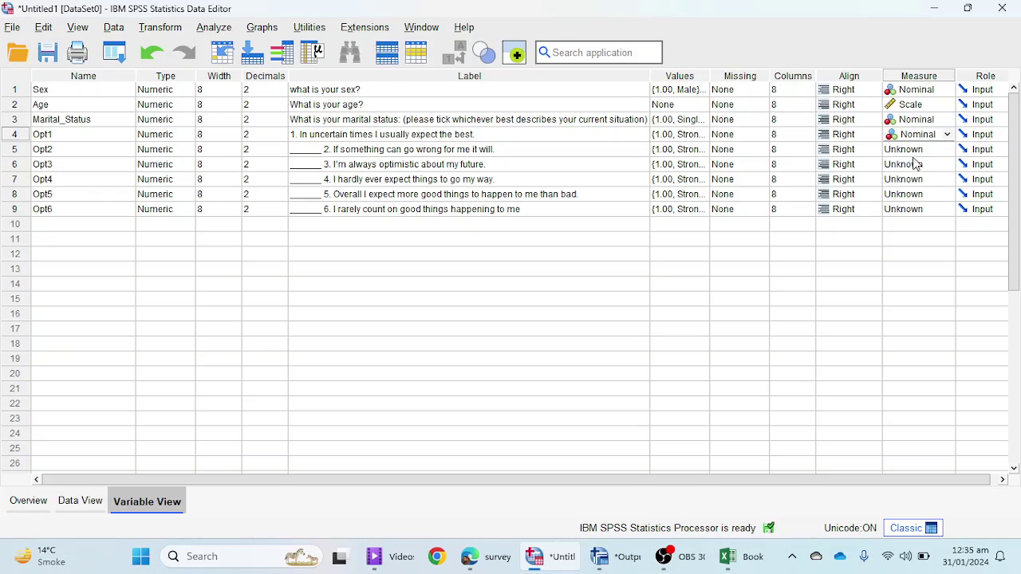
pyautogui.click(919, 137)
pyautogui.click(899, 274)
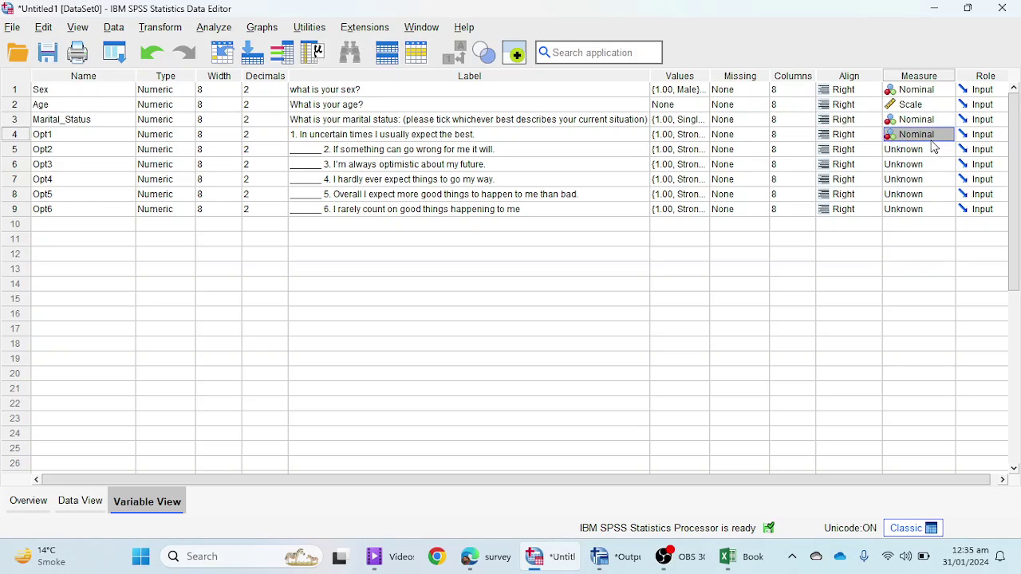
pyautogui.click(919, 139)
pyautogui.click(914, 139)
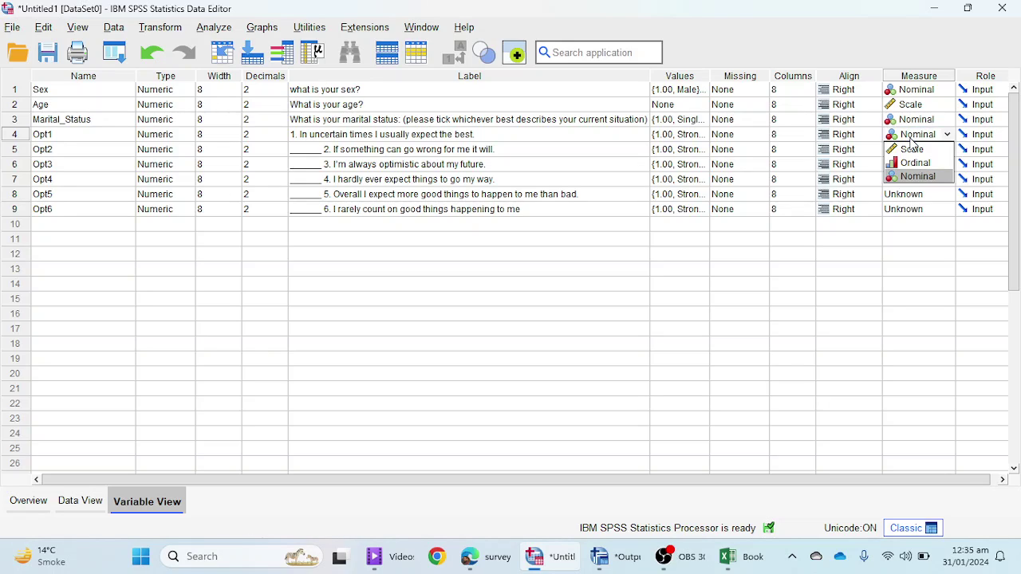
pyautogui.click(912, 149)
# Set the measurement level of the remaining optimism items, Opt2 to Opt6, to Scale
pyautogui.click(917, 149)
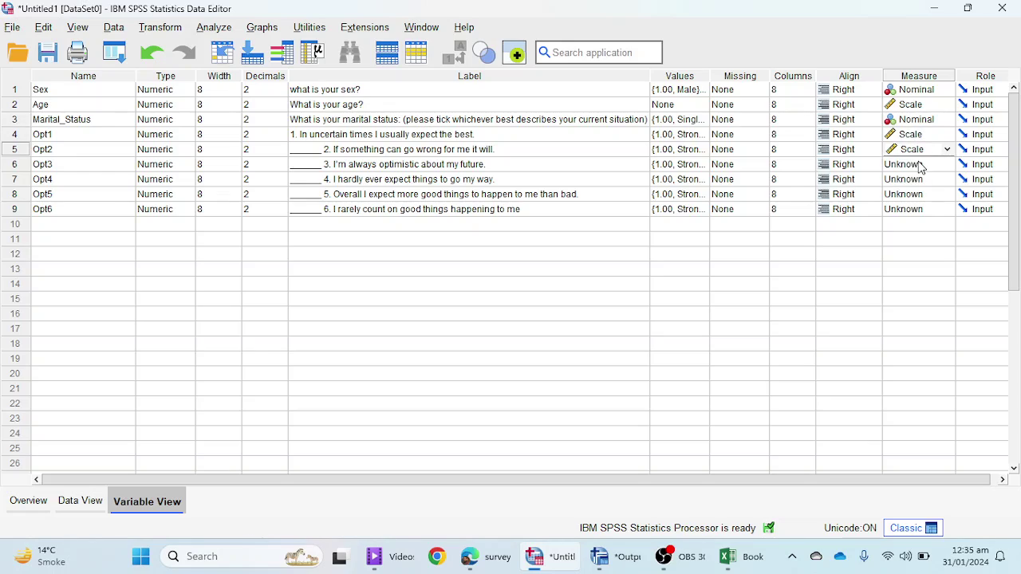
pyautogui.click(917, 164)
pyautogui.click(912, 179)
pyautogui.click(912, 179)
pyautogui.click(911, 194)
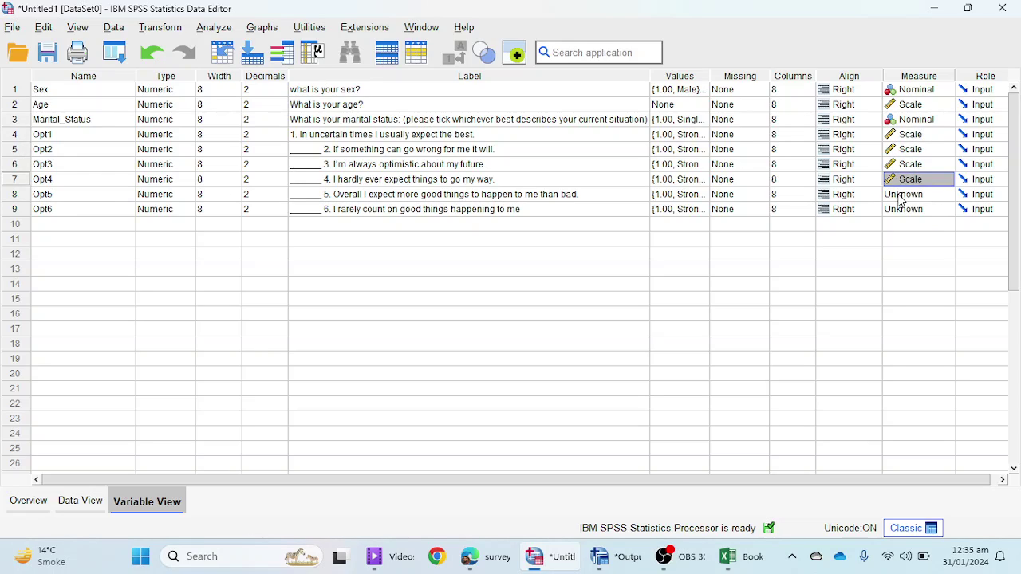
pyautogui.click(911, 195)
pyautogui.click(911, 209)
pyautogui.click(912, 209)
pyautogui.click(910, 224)
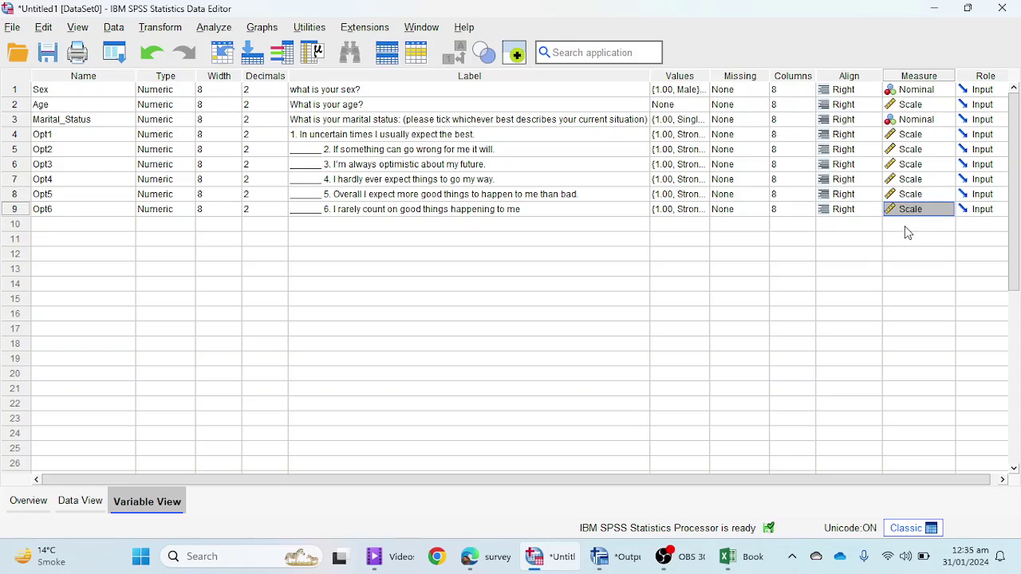
pyautogui.click(876, 242)
pyautogui.click(72, 254)
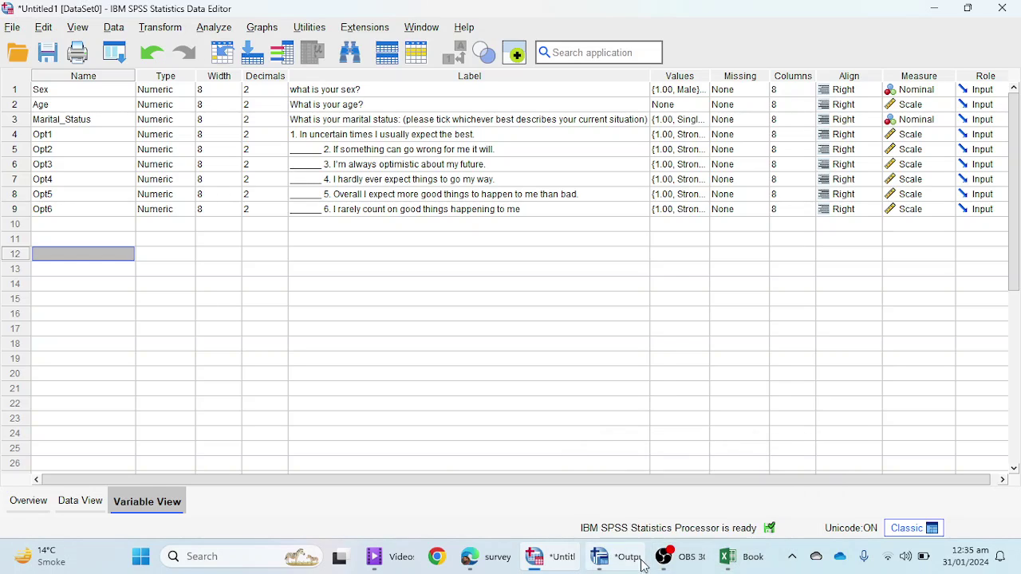
# Switch to the questionnaire PDF in the browser and copy Scale C items 1 to 7, from "interested" to "active"
pyautogui.moveTo(533, 563)
pyautogui.click(471, 556)
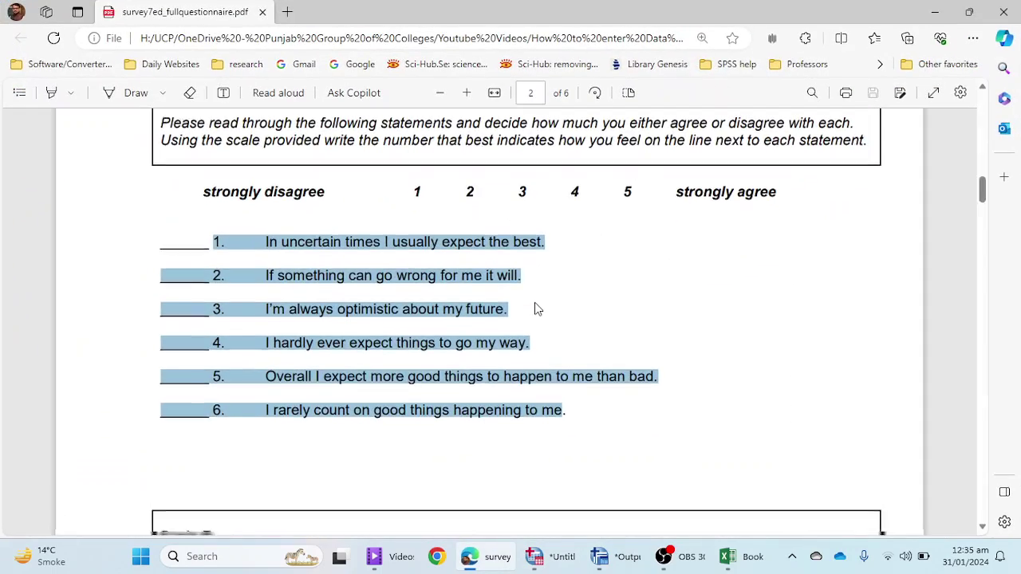
pyautogui.scroll(-10, 536, 306)
pyautogui.scroll(-5, 535, 301)
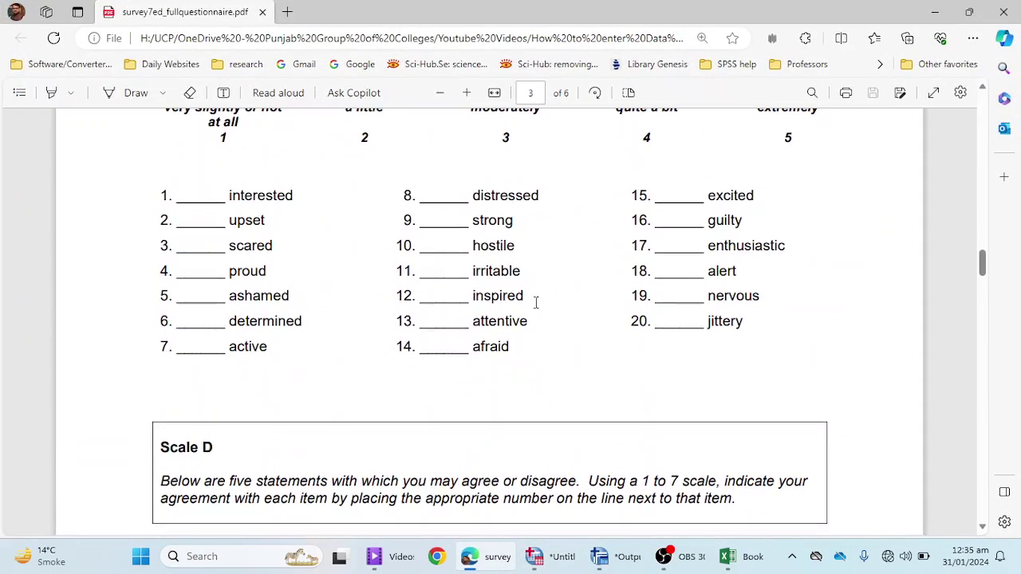
pyautogui.scroll(2, 536, 301)
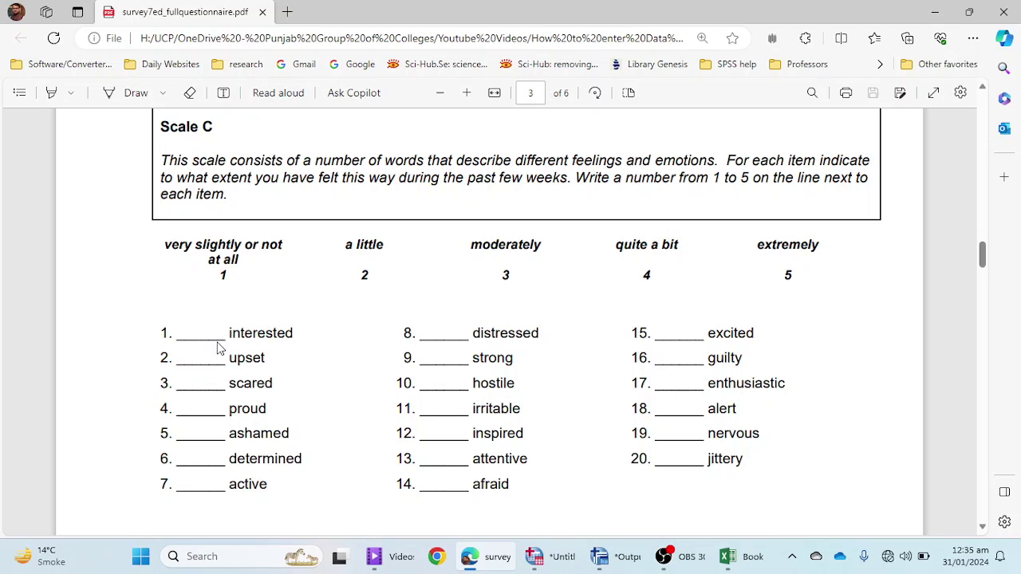
pyautogui.moveTo(158, 333); pyautogui.dragTo(277, 490)
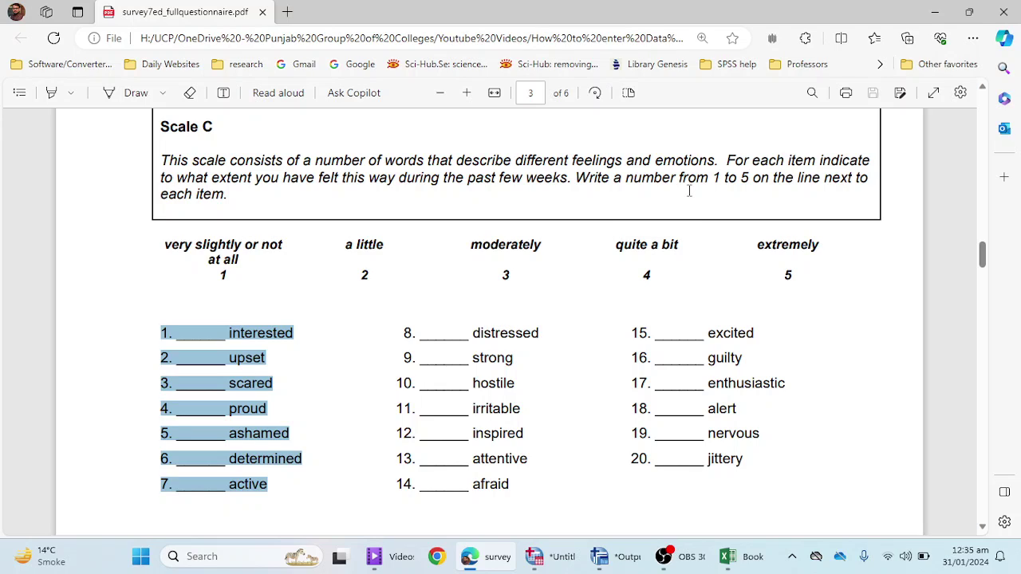
pyautogui.scroll(-3, 849, 288)
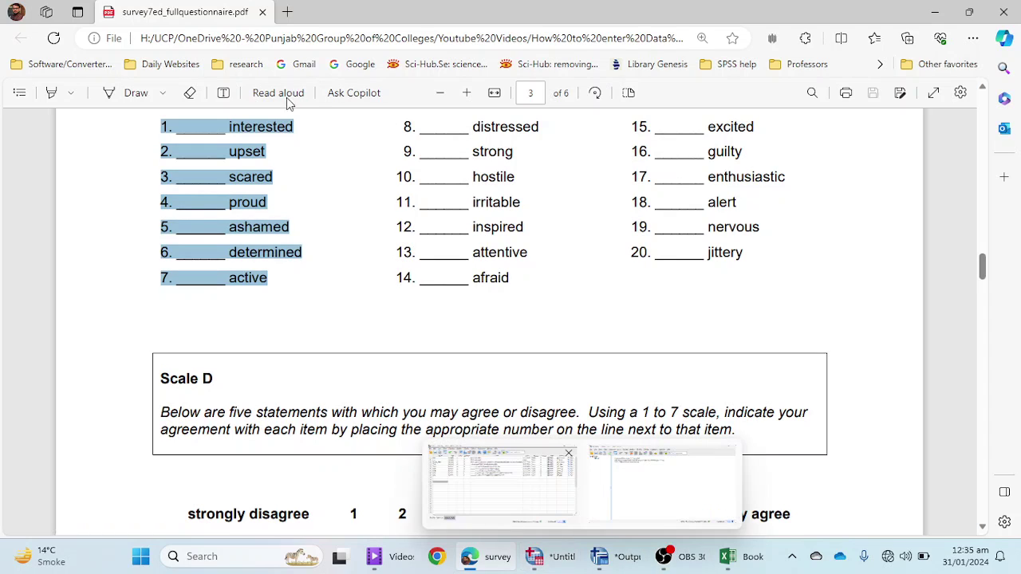
pyautogui.scroll(3, 393, 319)
pyautogui.scroll(-2, 552, 440)
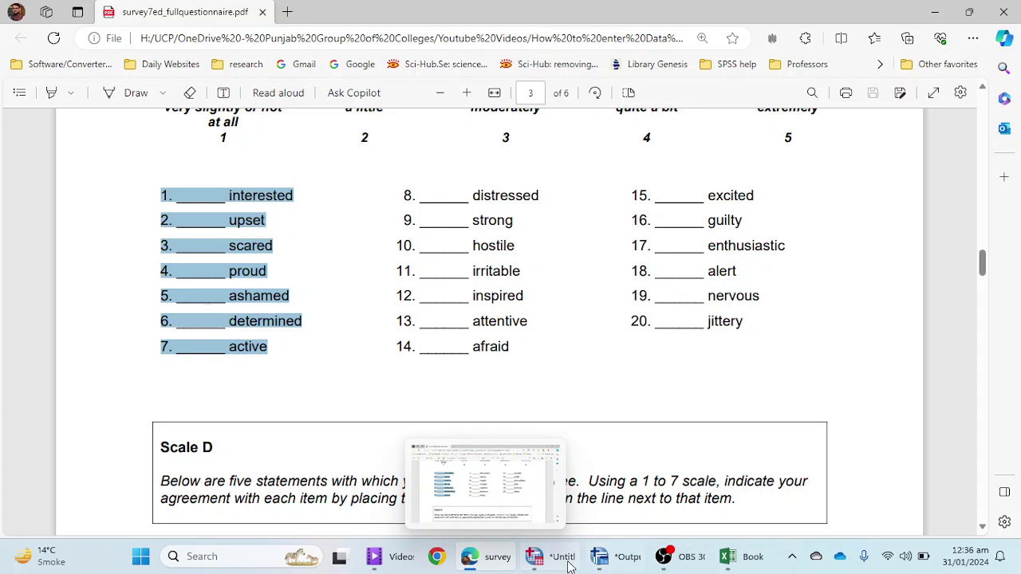
# Switch to SPSS and paste the copied Scale C items as variable labels starting in row 10
pyautogui.click(503, 492)
pyautogui.click(50, 225)
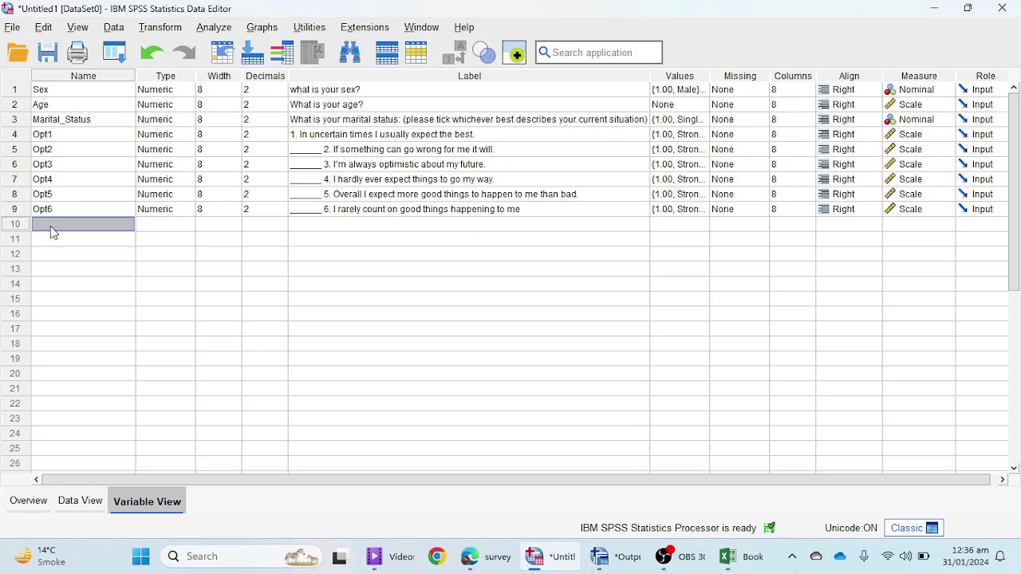
pyautogui.click(346, 226)
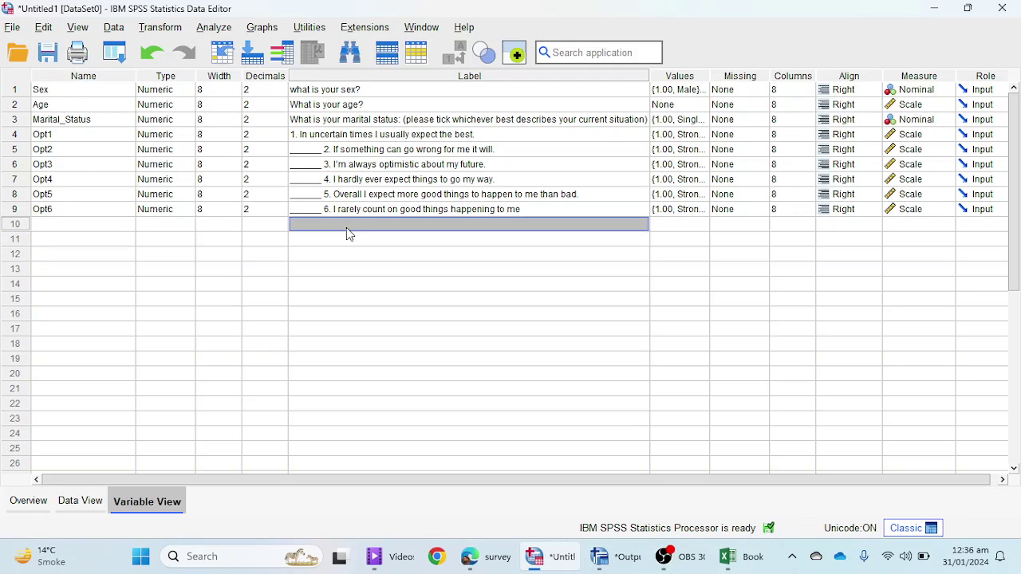
pyautogui.write('1. ______ interested 2. ______ upset 3. ______ scared 4. ______ proud 5. ______ ashamed 6. ______ determined 7. ______ active')
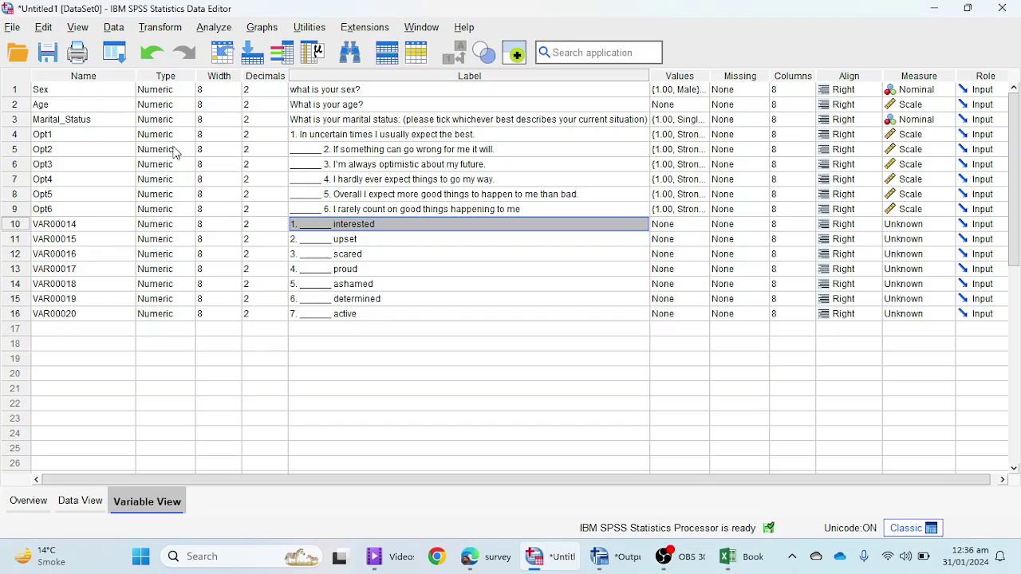
# Switch to the Excel workbook and enter negativeF1 in cell I3
pyautogui.click(84, 225)
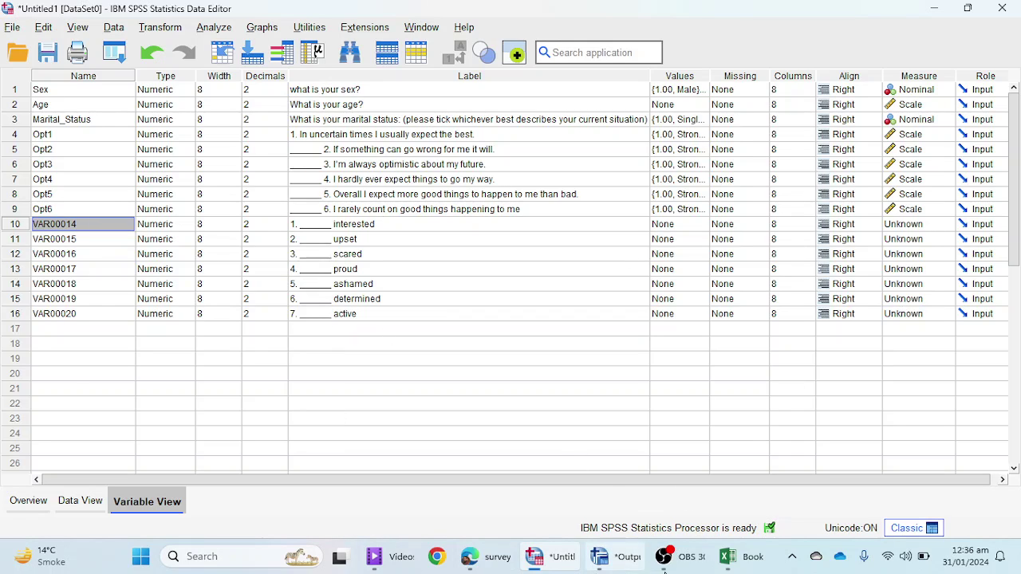
pyautogui.click(728, 557)
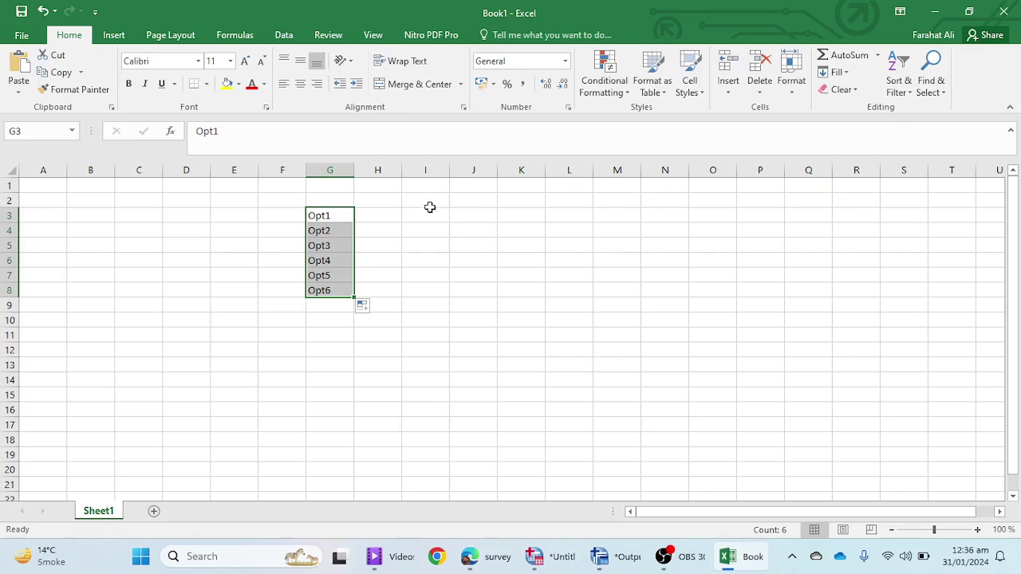
pyautogui.click(430, 213)
pyautogui.write('n')
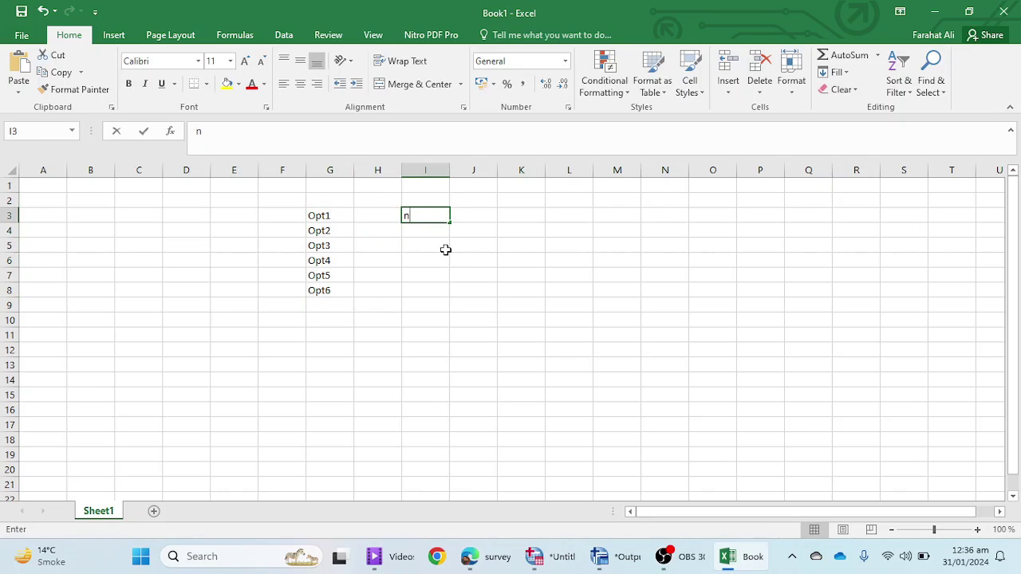
pyautogui.write('egat')
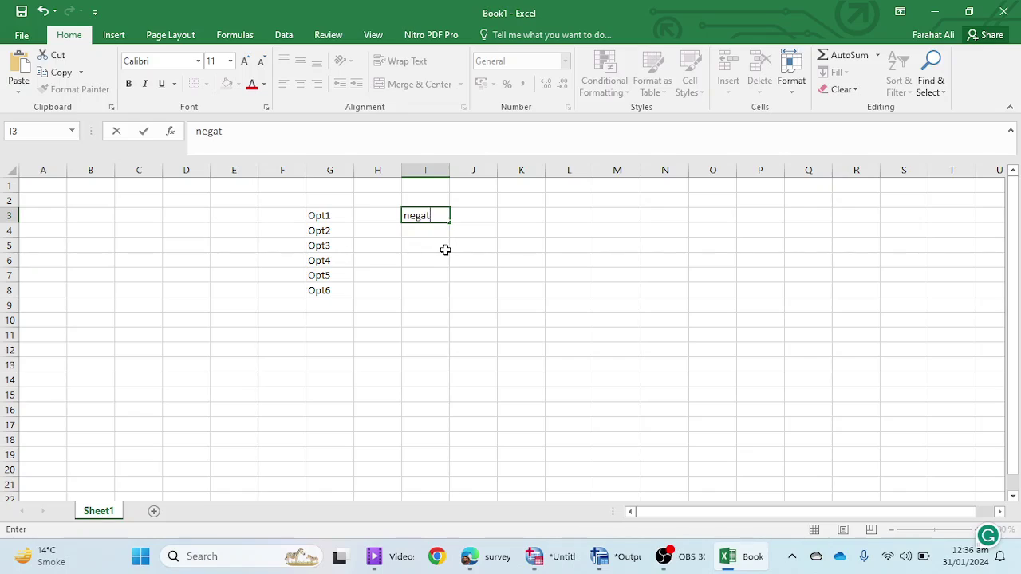
pyautogui.write('iveF')
pyautogui.click(446, 249)
pyautogui.click(430, 214)
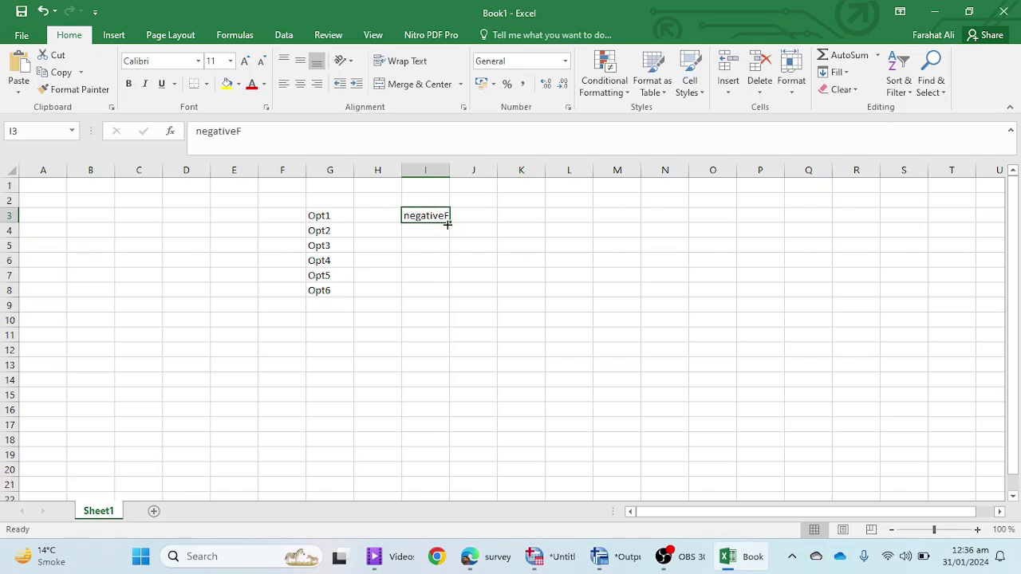
pyautogui.click(270, 133)
pyautogui.write('1')
pyautogui.click(339, 245)
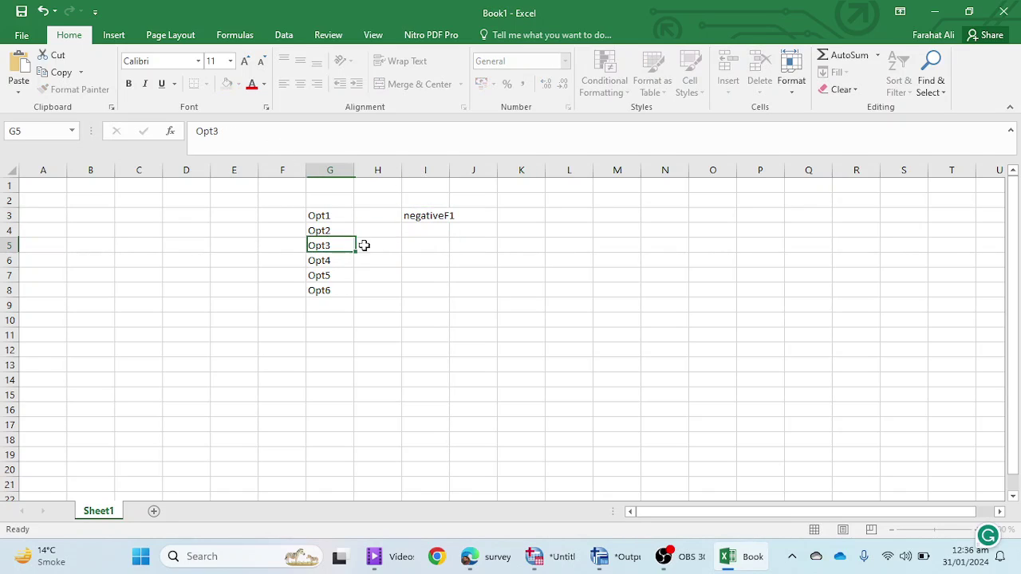
# Fill the negativeF1 series down to negativeF6 in I3:I8 and copy the range
pyautogui.click(425, 215)
pyautogui.moveTo(450, 223); pyautogui.dragTo(455, 300)
pyautogui.hotkey('ctrl', 'c')
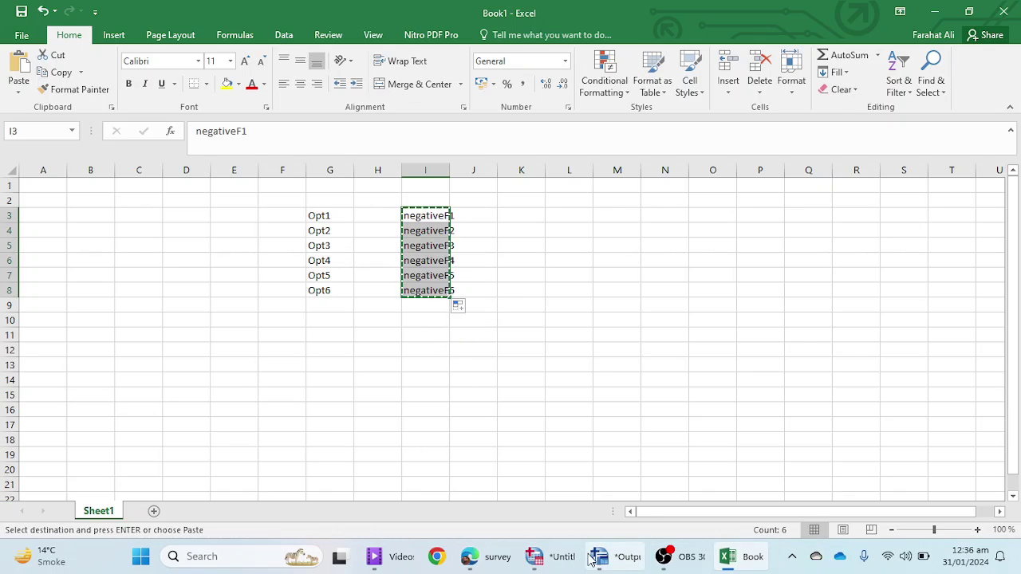
# Switch to SPSS and paste the copied names negativeF1 to negativeF6 over the variable names from row 10
pyautogui.click(551, 556)
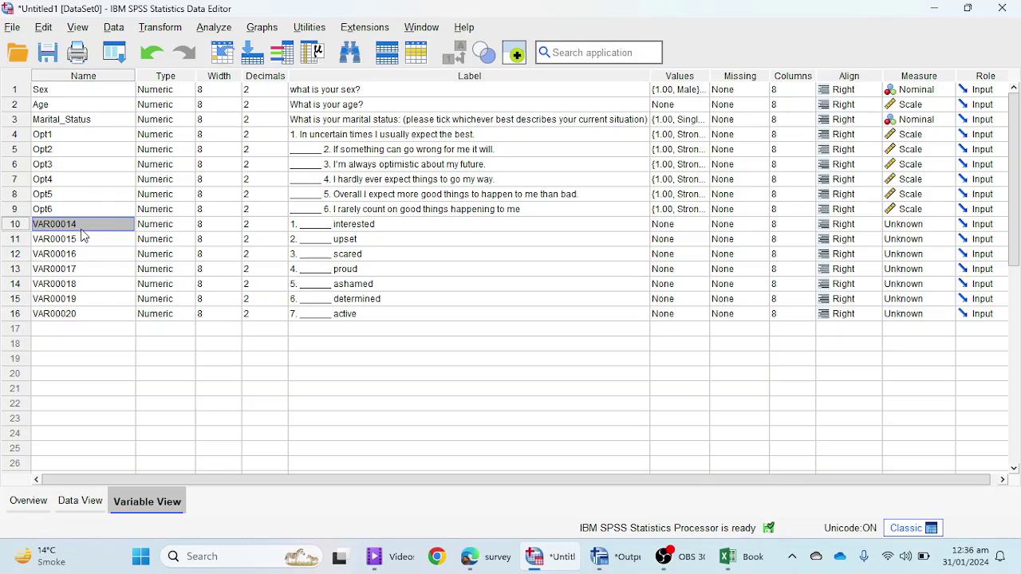
pyautogui.moveTo(82, 232); pyautogui.dragTo(75, 316)
pyautogui.hotkey('ctrl', 'v')
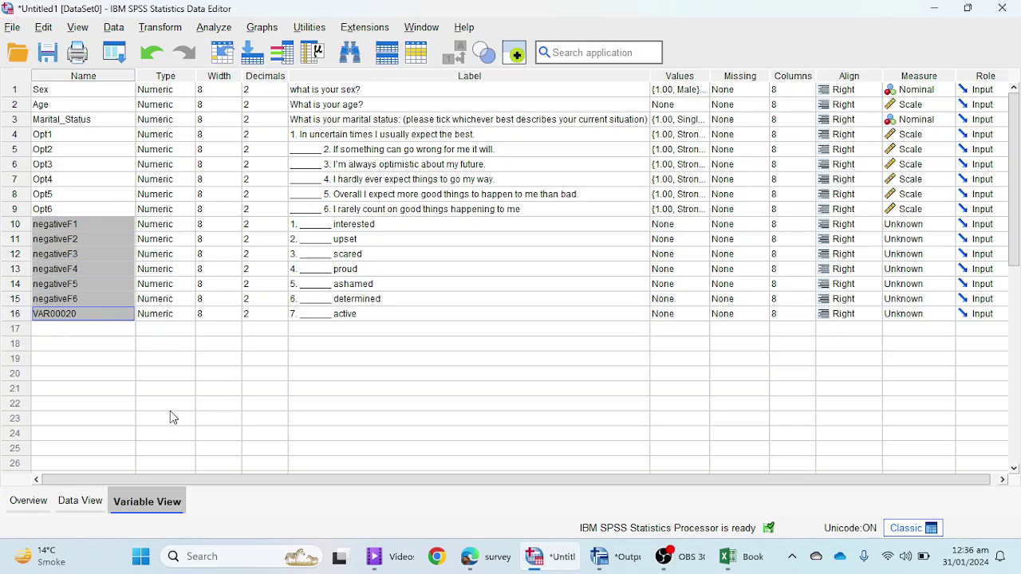
pyautogui.moveTo(165, 374); pyautogui.dragTo(166, 388)
# Delete the surplus variable labelled "active" in row 16
pyautogui.click(24, 303)
pyautogui.click(21, 314)
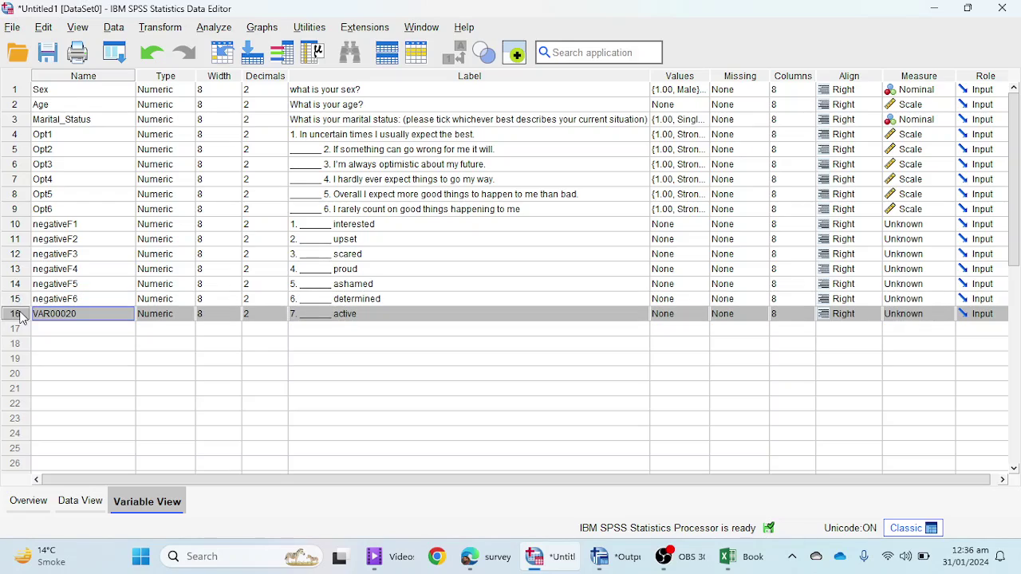
pyautogui.rightClick(23, 314)
pyautogui.click(50, 364)
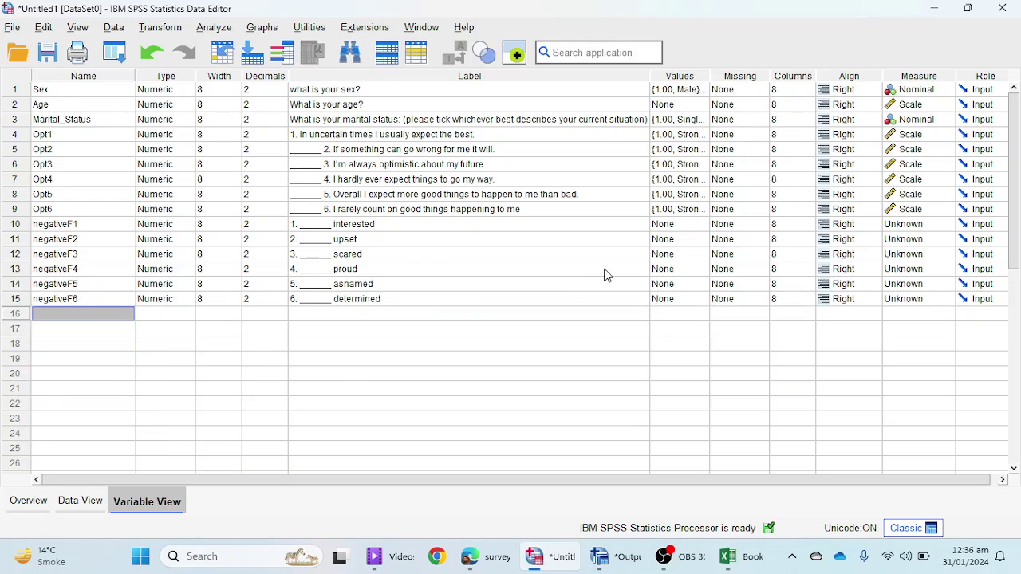
# Open the value labels of negativeF1 and copy the Scale C anchor "very slightly or not at all" from the survey PDF
pyautogui.click(686, 225)
pyautogui.click(701, 226)
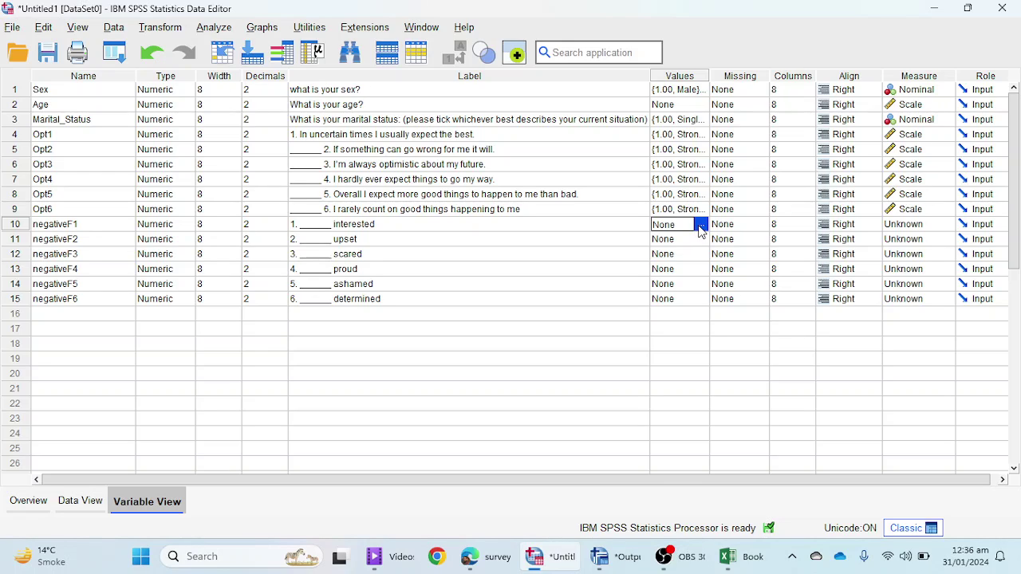
pyautogui.click(700, 226)
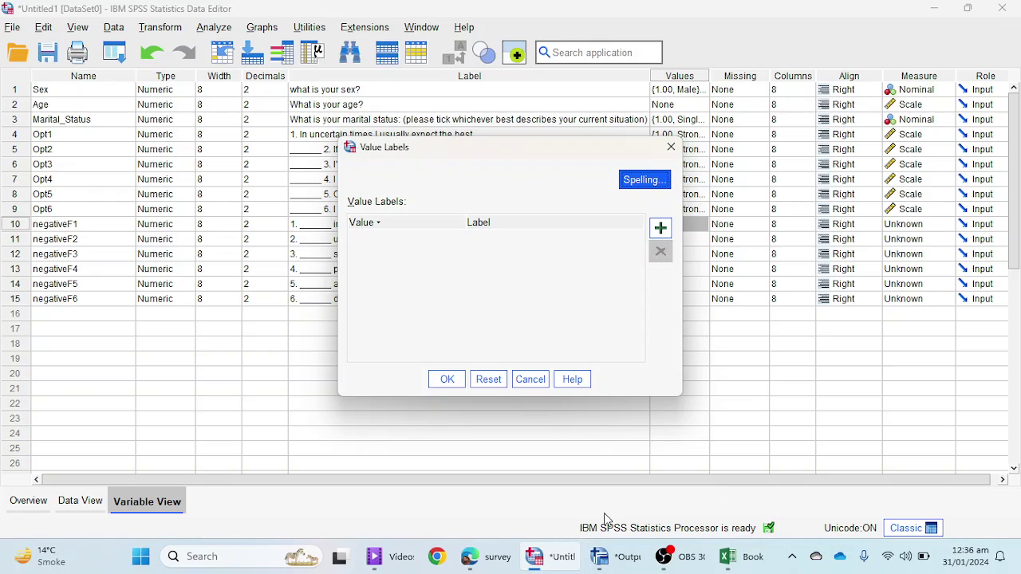
pyautogui.click(472, 556)
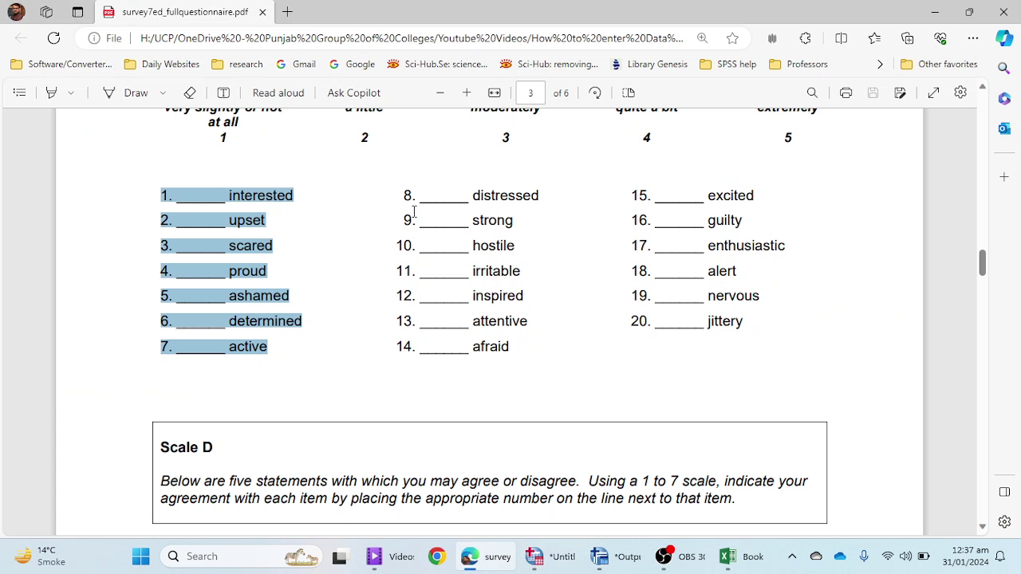
pyautogui.click(414, 211)
pyautogui.scroll(3, 242, 245)
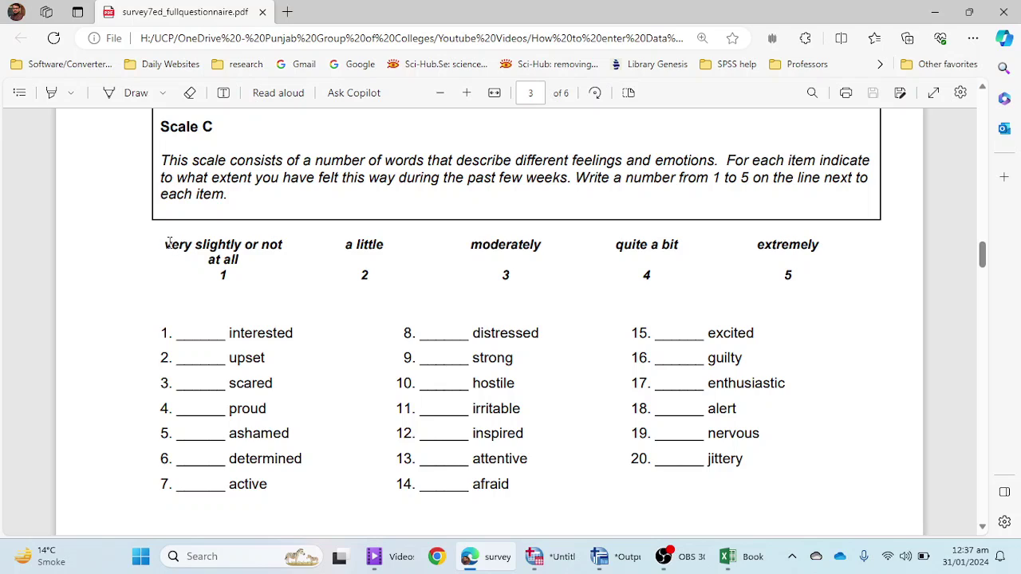
pyautogui.moveTo(165, 244); pyautogui.dragTo(236, 260)
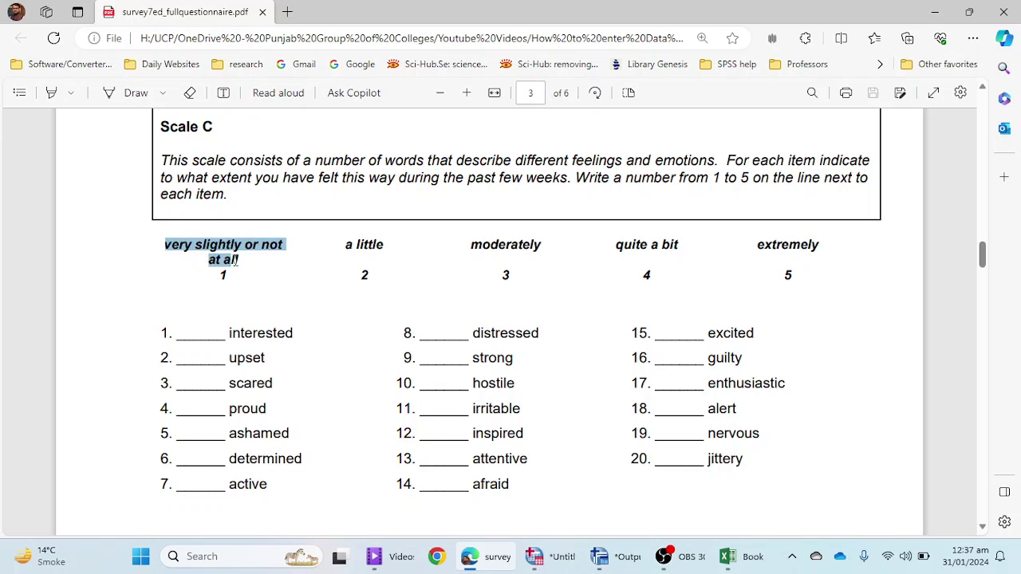
# Switch back to SPSS and add value 1 with the copied label "very slightly or not at all" for negativeF1
pyautogui.click(547, 557)
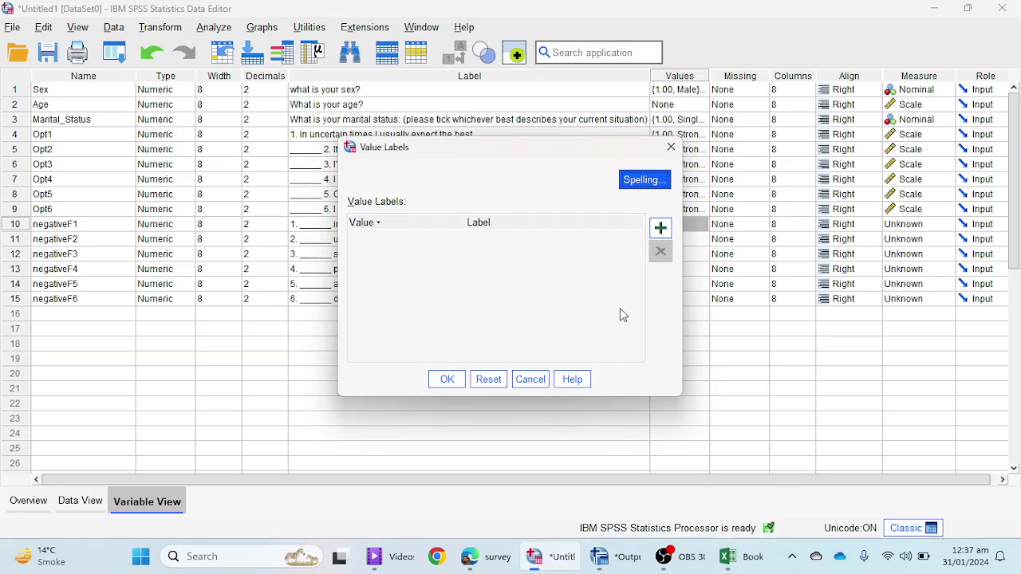
pyautogui.click(626, 244)
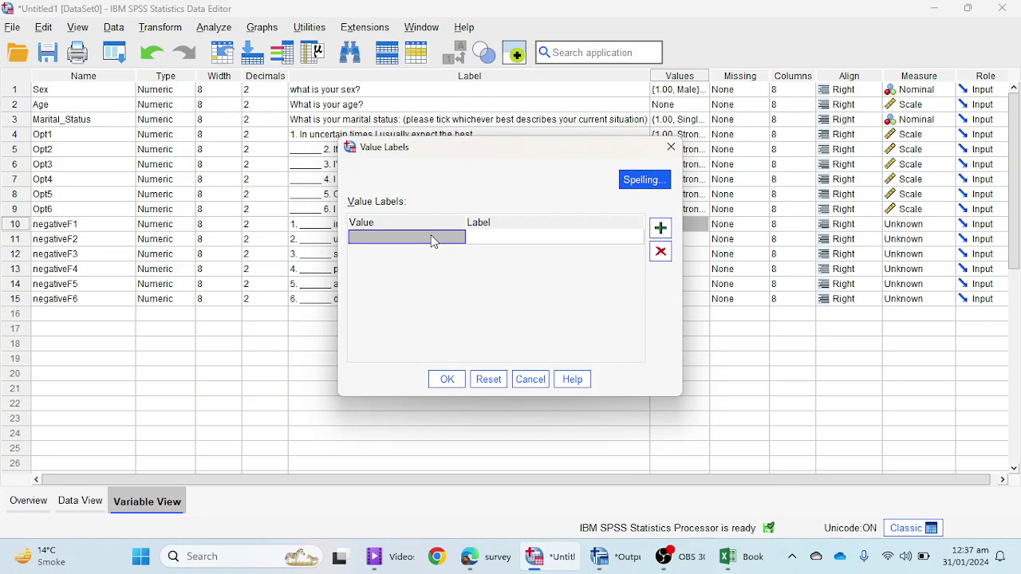
pyautogui.write('1')
pyautogui.click(496, 244)
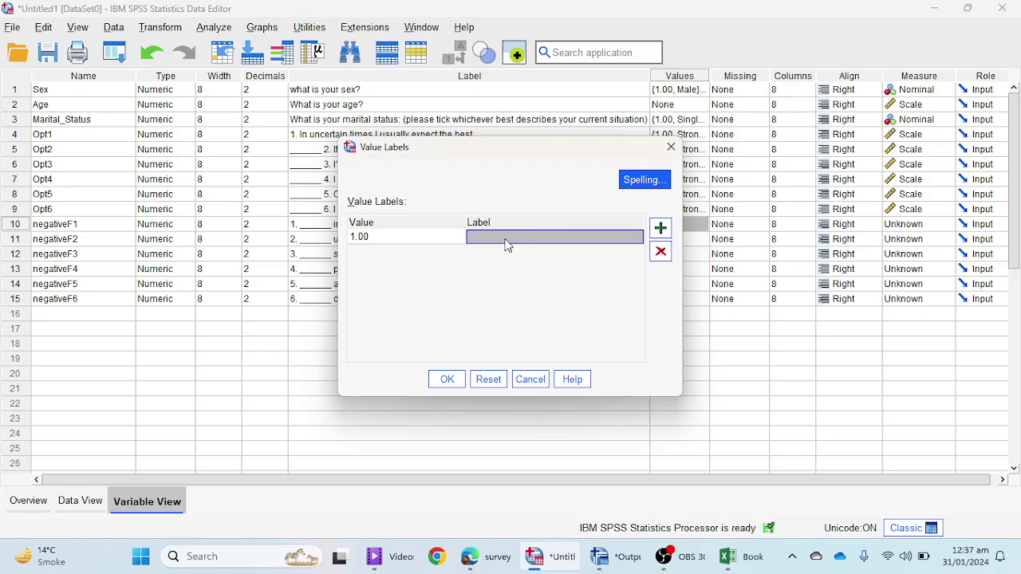
pyautogui.click(506, 244)
pyautogui.hotkey('ctrl', 'v')
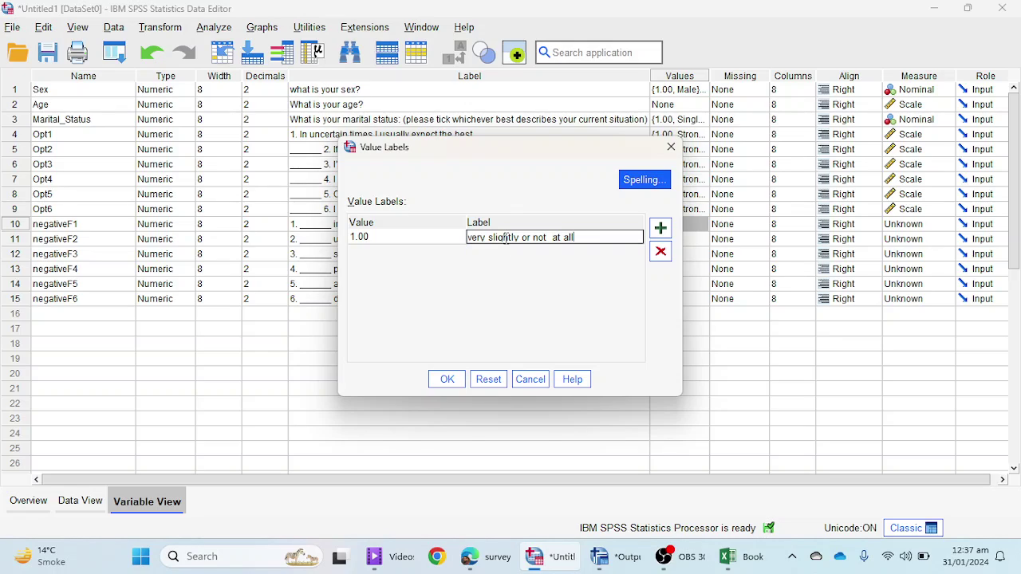
# Add value 2 for negativeF1 with the label "a little" copied from the survey PDF
pyautogui.click(661, 229)
pyautogui.write('2')
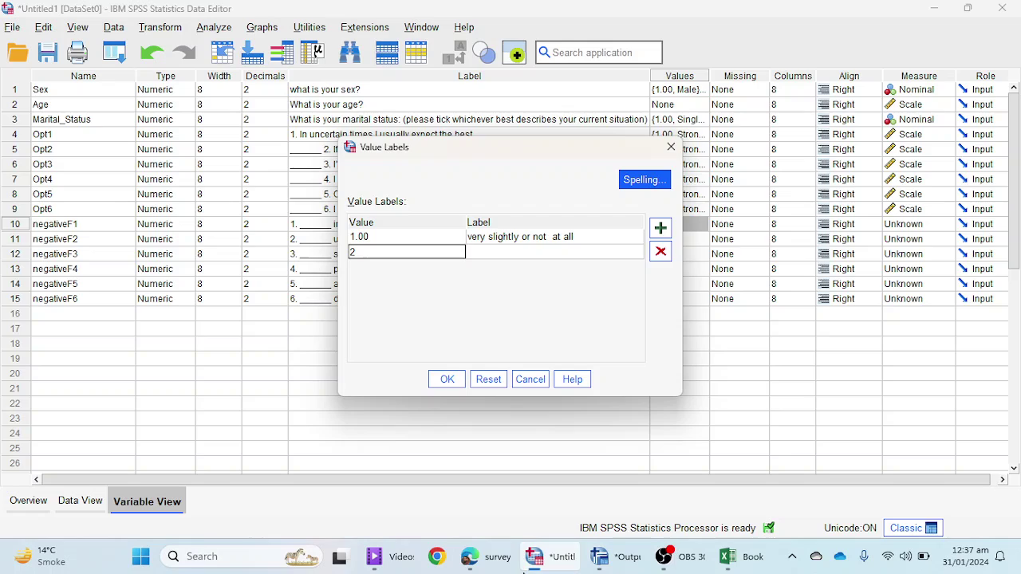
pyautogui.click(483, 556)
pyautogui.moveTo(344, 245); pyautogui.dragTo(386, 247)
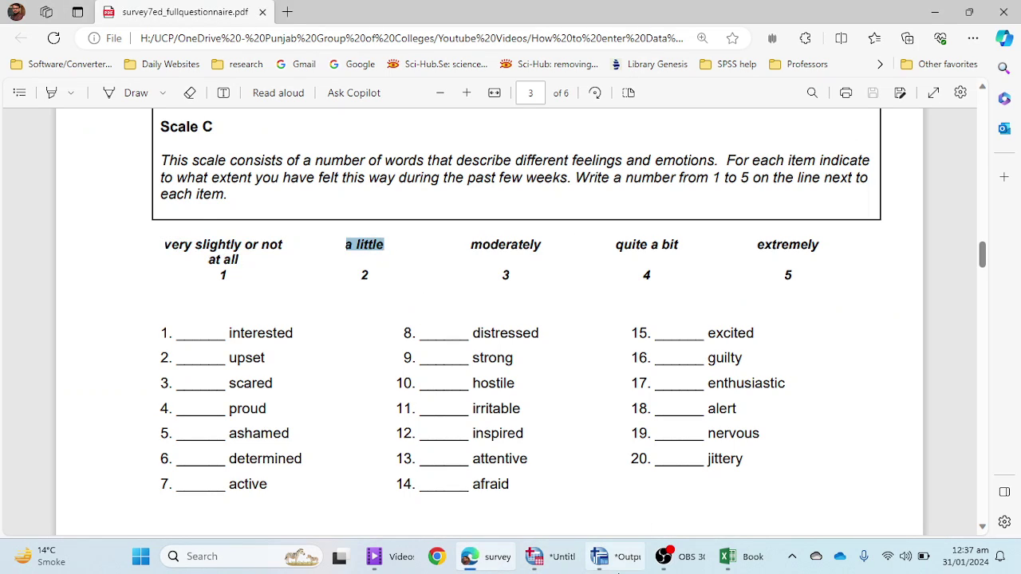
pyautogui.click(543, 556)
pyautogui.click(508, 253)
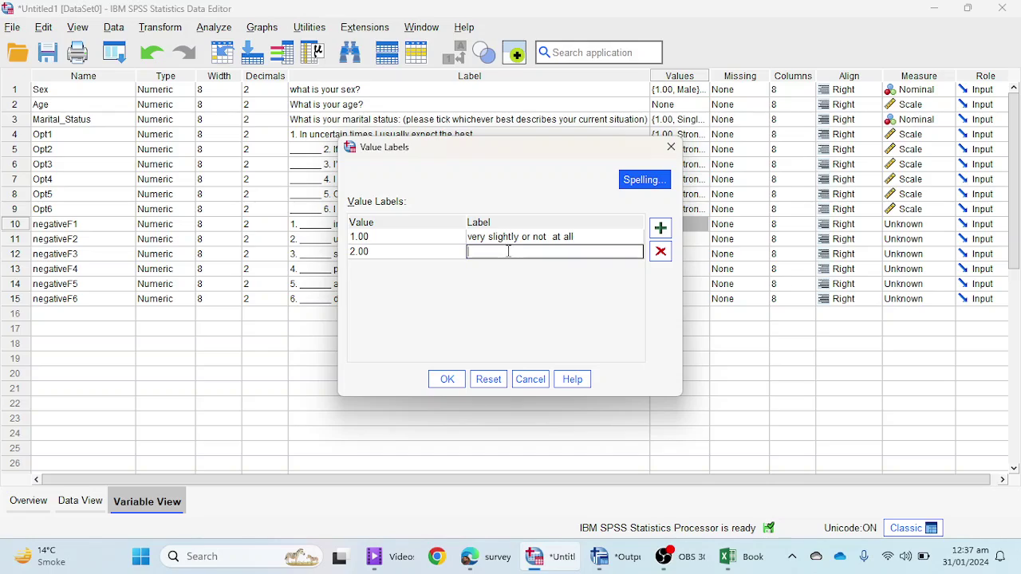
pyautogui.hotkey('ctrl', 'v')
# Add value 3 for negativeF1 with the label "moderately" copied from the survey PDF
pyautogui.click(661, 229)
pyautogui.write('3')
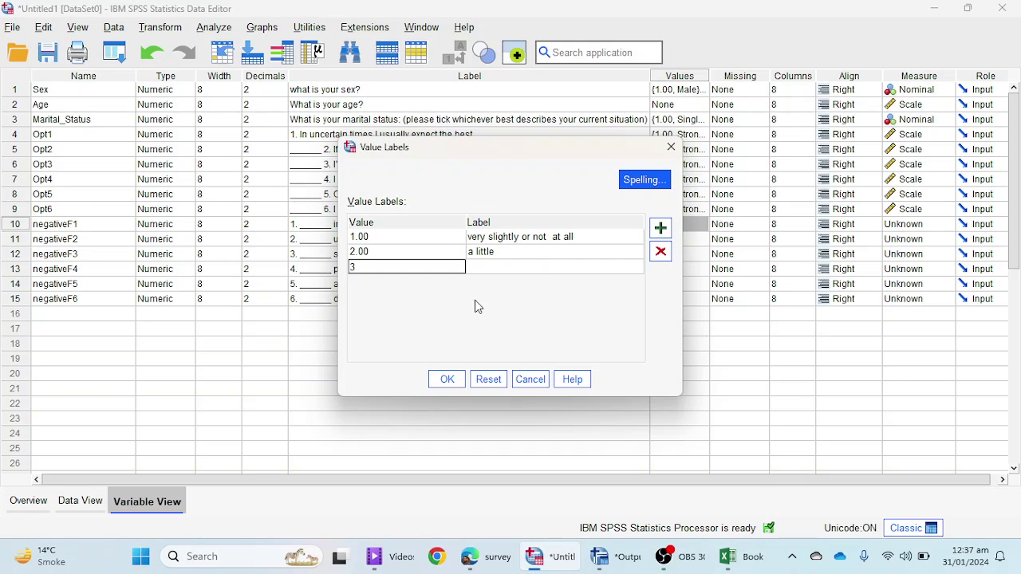
pyautogui.click(514, 265)
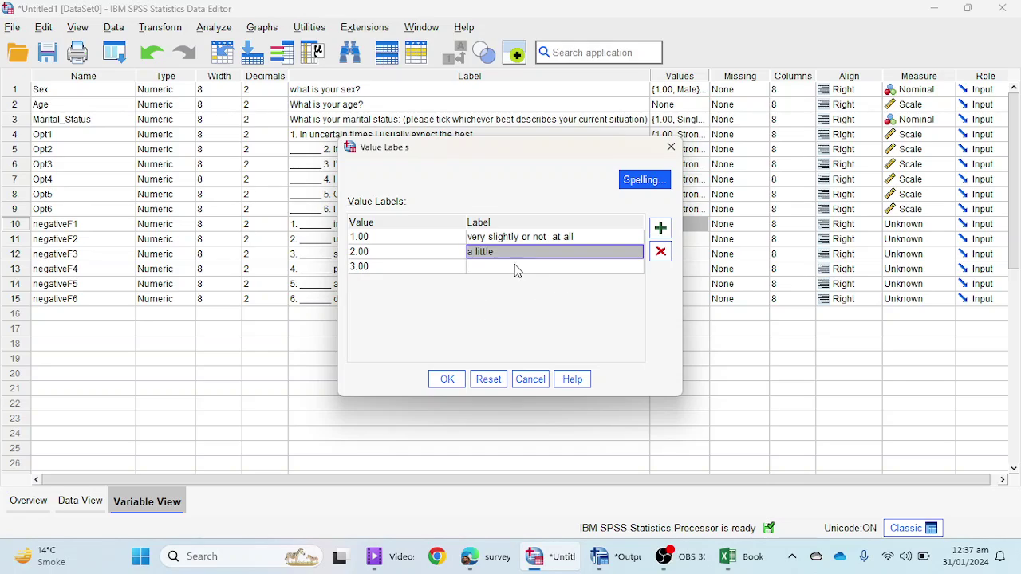
pyautogui.click(483, 556)
pyautogui.moveTo(468, 248); pyautogui.dragTo(541, 249)
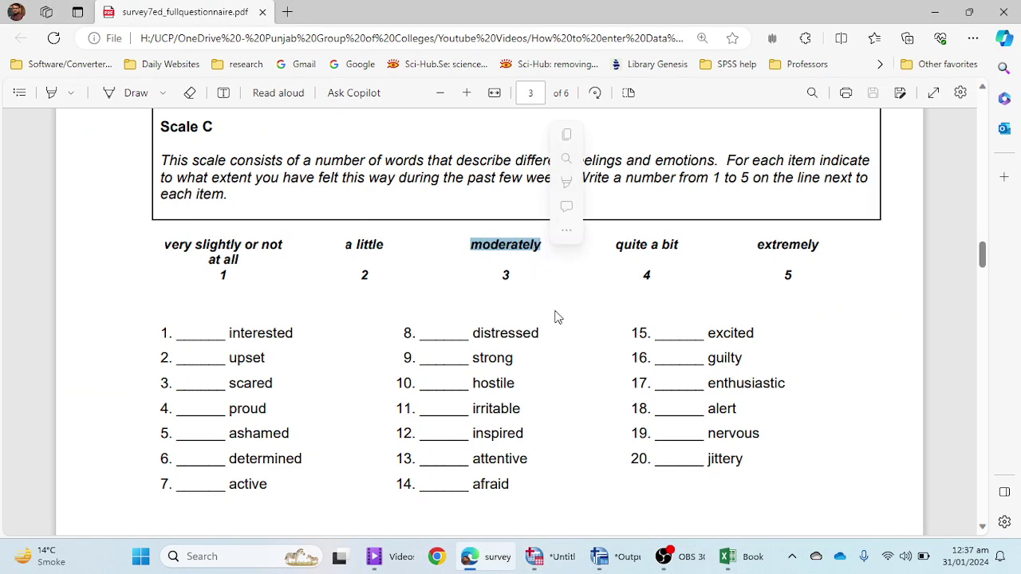
pyautogui.click(610, 556)
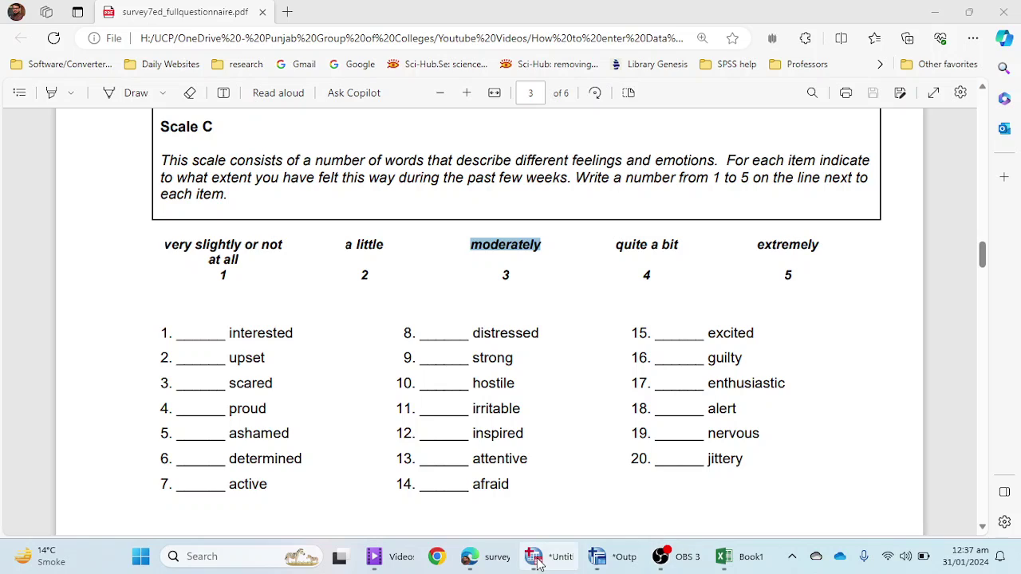
pyautogui.click(571, 544)
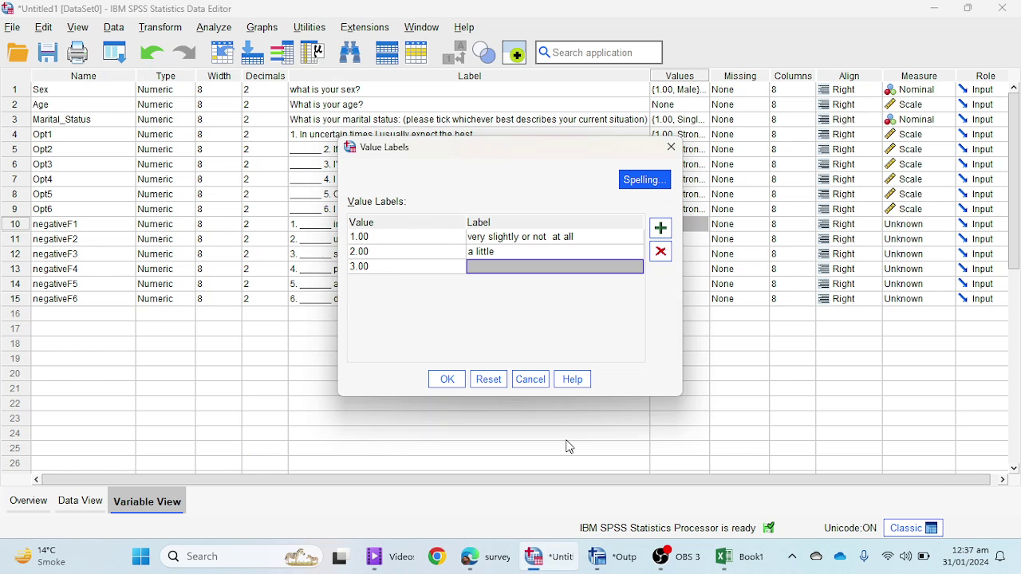
pyautogui.click(526, 268)
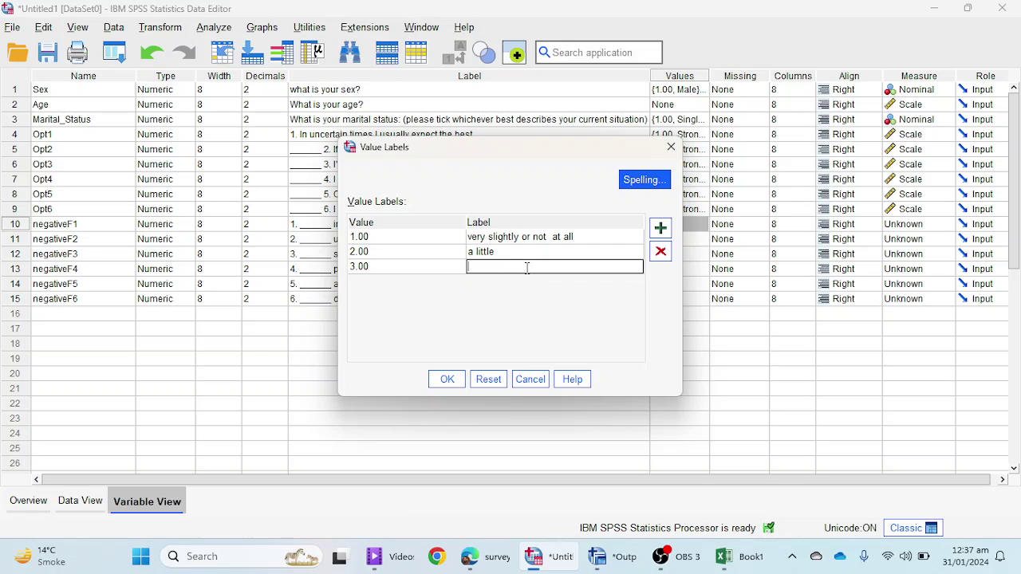
pyautogui.hotkey('ctrl', 'v')
# Add value 4 for negativeF1 with the label "quite a bit" copied from the survey PDF
pyautogui.click(660, 228)
pyautogui.write('4')
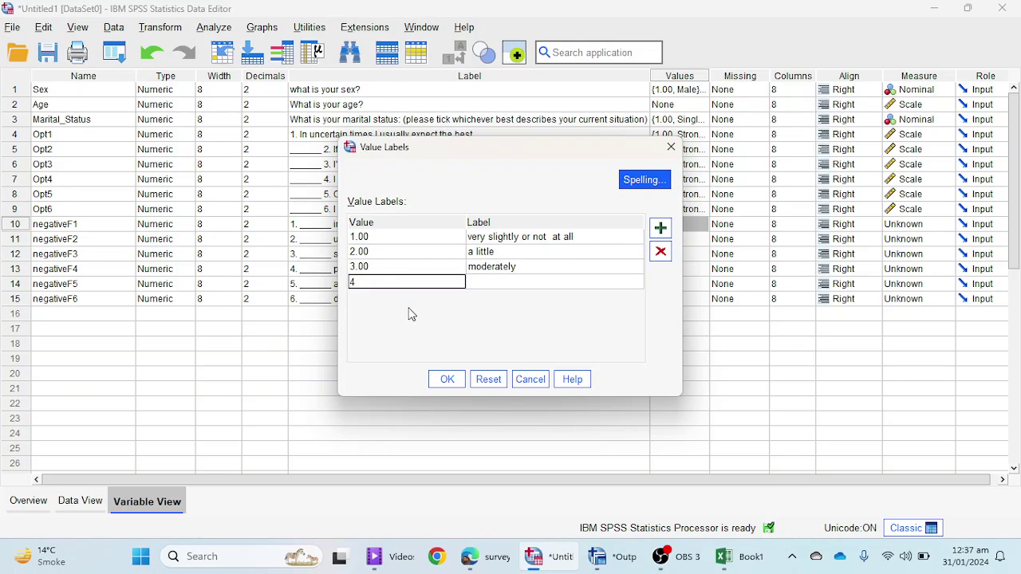
pyautogui.press('Tab')
pyautogui.click(481, 564)
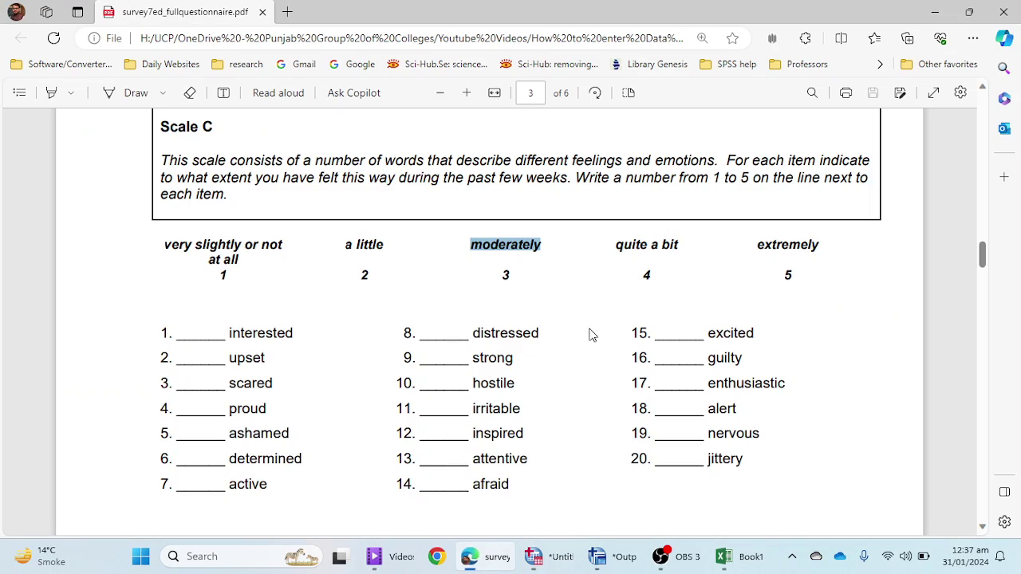
pyautogui.moveTo(619, 245); pyautogui.dragTo(699, 253)
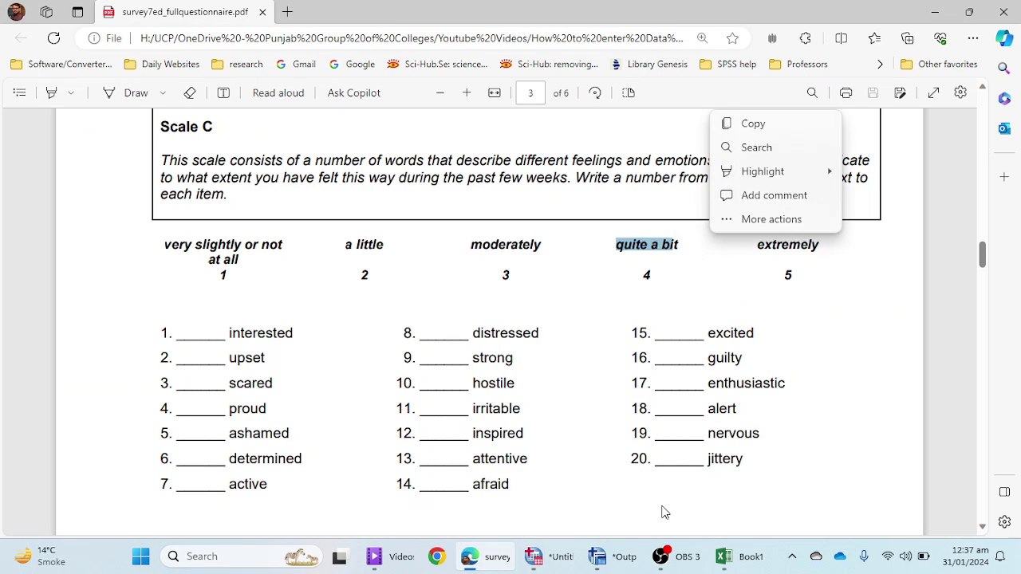
pyautogui.hotkey('ctrl', 'c')
pyautogui.click(548, 557)
pyautogui.click(528, 282)
pyautogui.hotkey('ctrl', 'v')
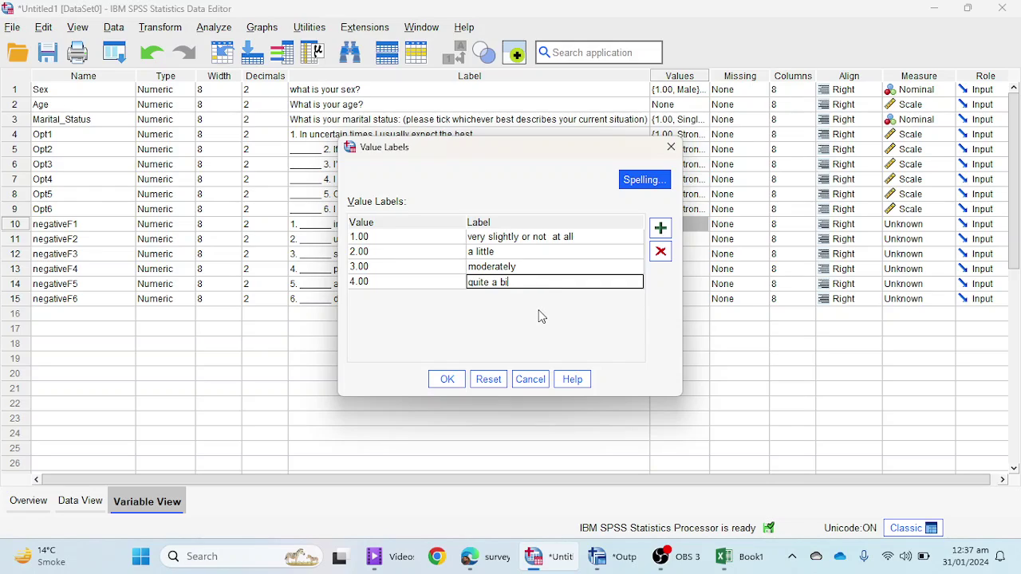
# Add value 5 with the label "extremely" copied from the survey PDF and apply the value labels to negativeF1
pyautogui.click(661, 228)
pyautogui.write('5')
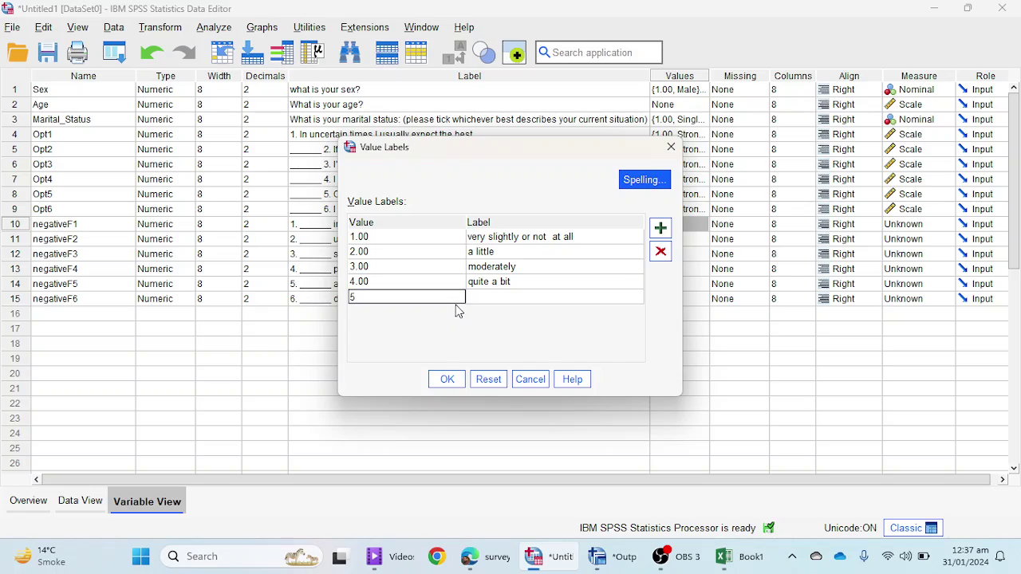
pyautogui.click(509, 298)
pyautogui.click(483, 556)
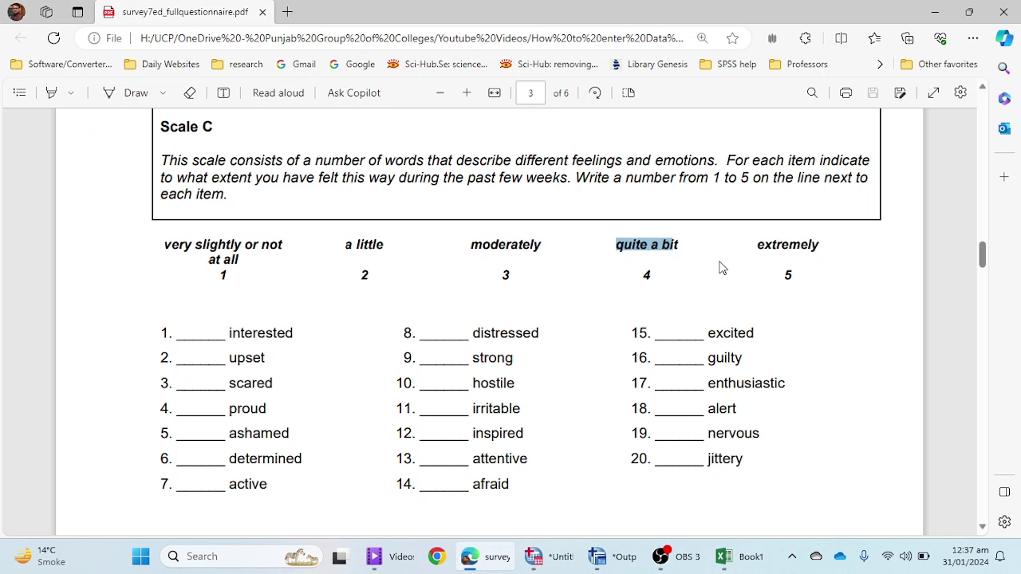
pyautogui.moveTo(758, 246); pyautogui.dragTo(826, 260)
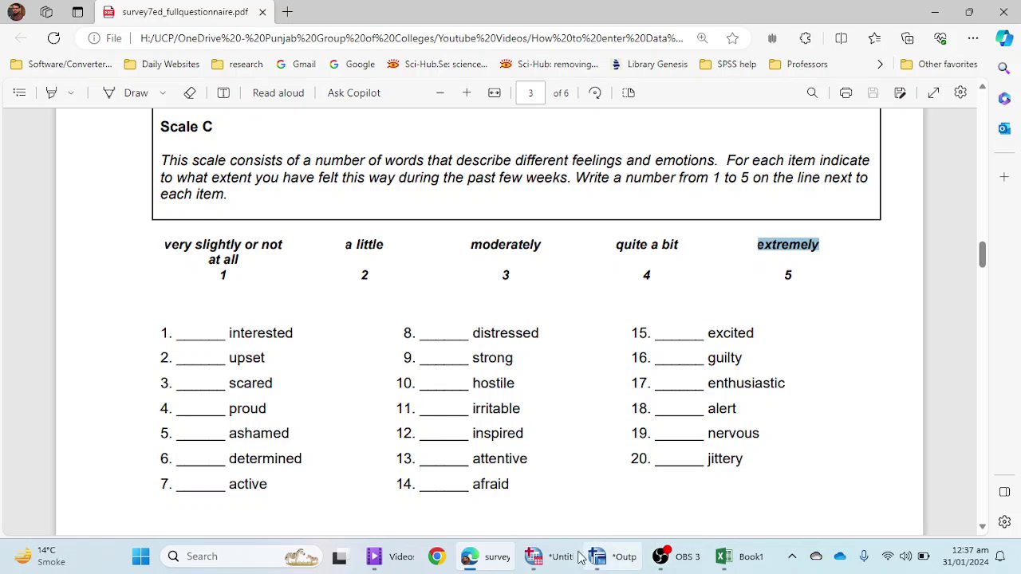
pyautogui.click(549, 556)
pyautogui.click(508, 297)
pyautogui.hotkey('ctrl', 'v')
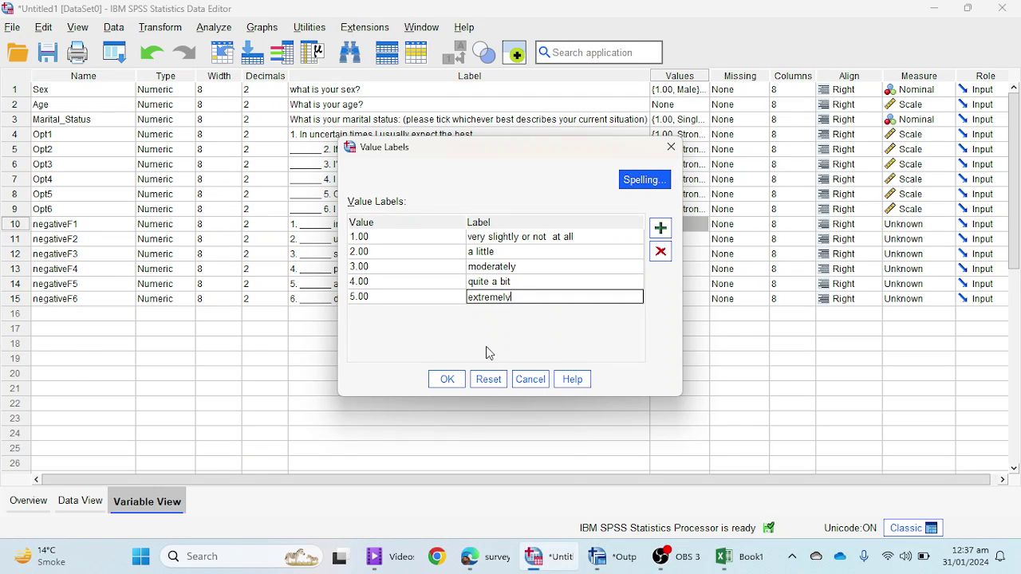
pyautogui.click(445, 380)
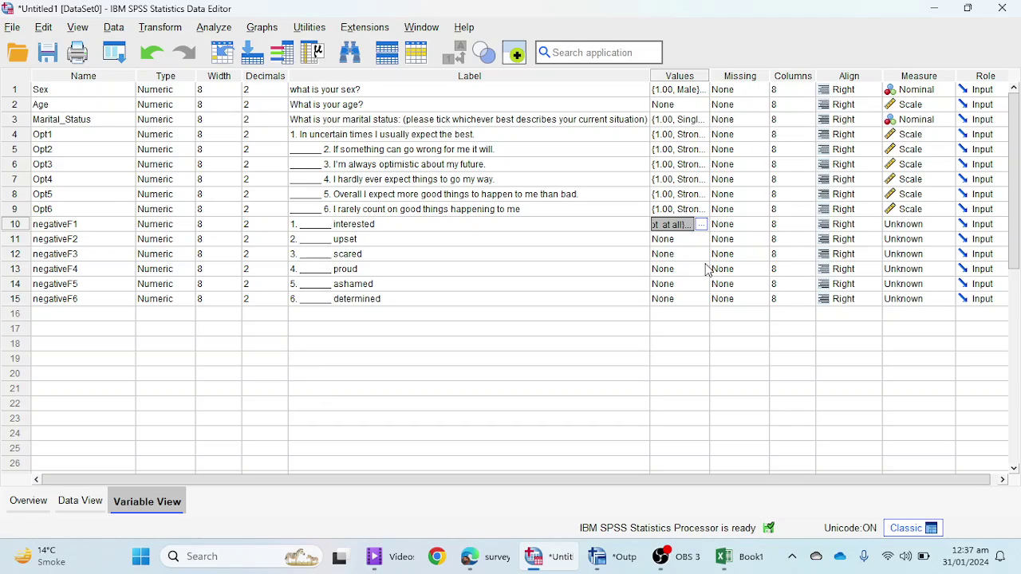
# Paste the value labels of negativeF1 onto negativeF2 to negativeF6
pyautogui.moveTo(687, 239); pyautogui.dragTo(686, 300)
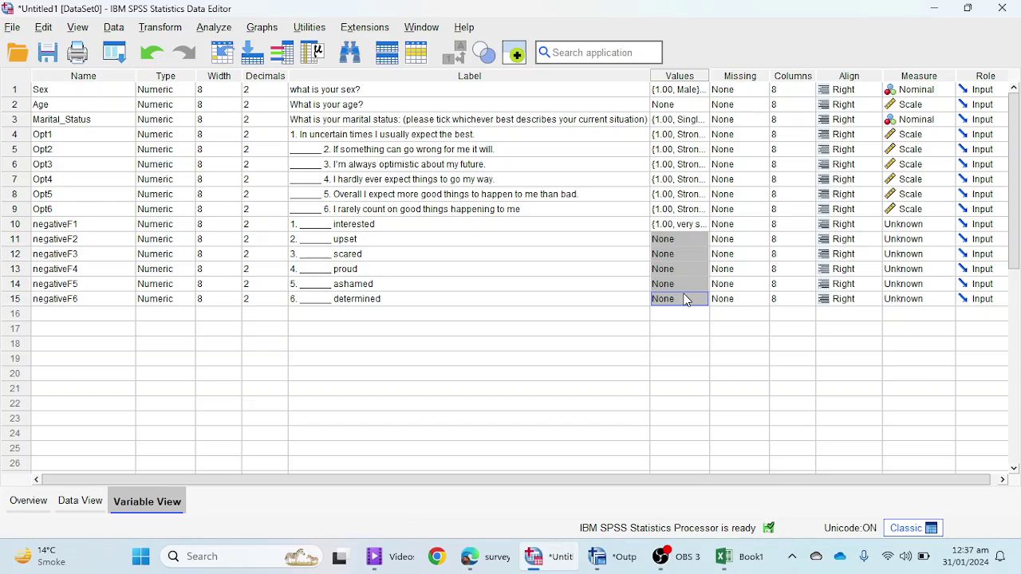
pyautogui.hotkey('ctrl', 'v')
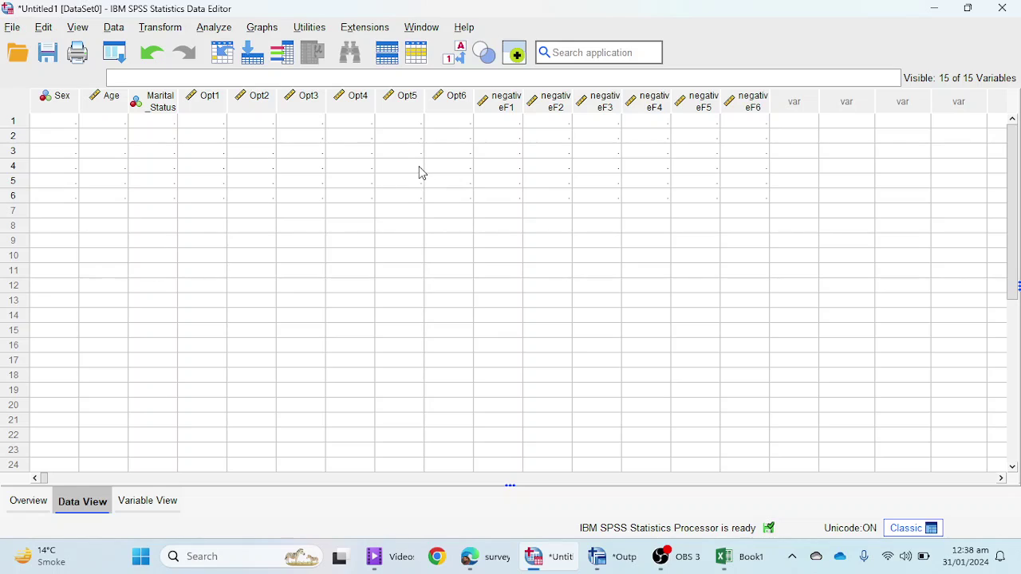
pyautogui.click(13, 122)
pyautogui.moveTo(13, 123); pyautogui.dragTo(12, 200)
pyautogui.click(23, 150)
pyautogui.rightClick(25, 152)
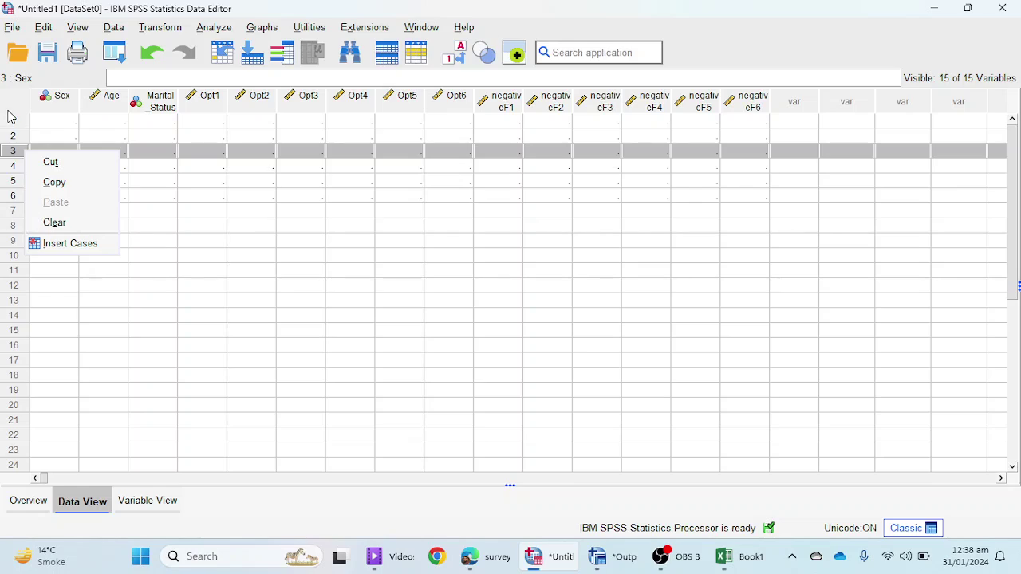
pyautogui.moveTo(11, 121); pyautogui.dragTo(17, 185)
pyautogui.rightClick(18, 185)
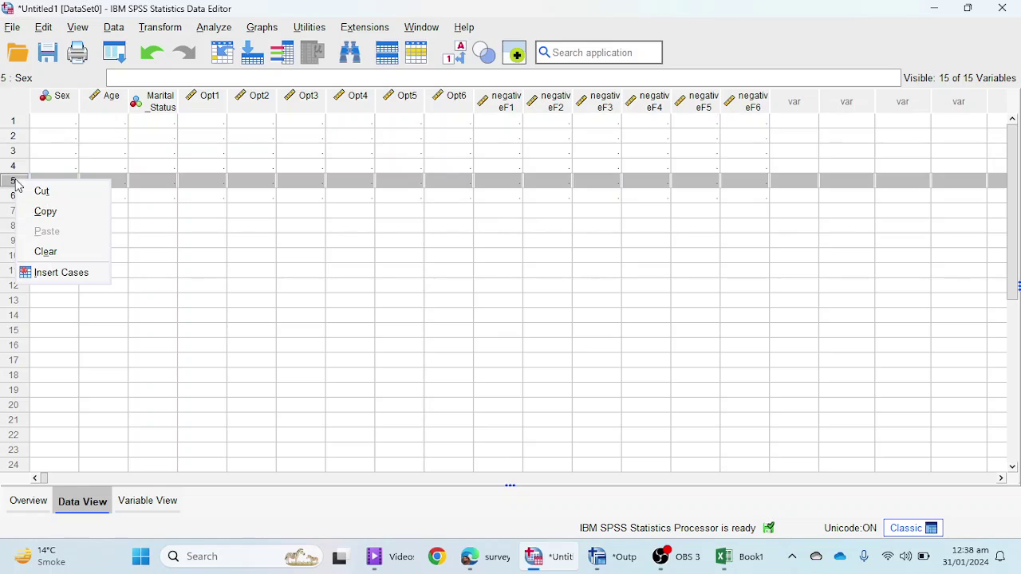
# Clear the empty case in row 5 of the data
pyautogui.moveTo(13, 123); pyautogui.dragTo(8, 226)
pyautogui.rightClick(22, 189)
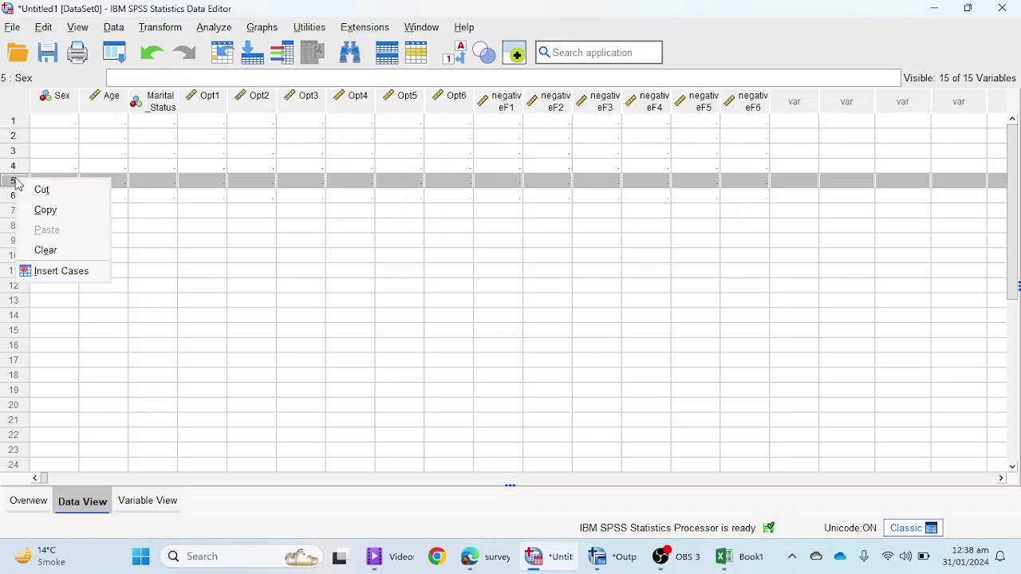
pyautogui.click(41, 252)
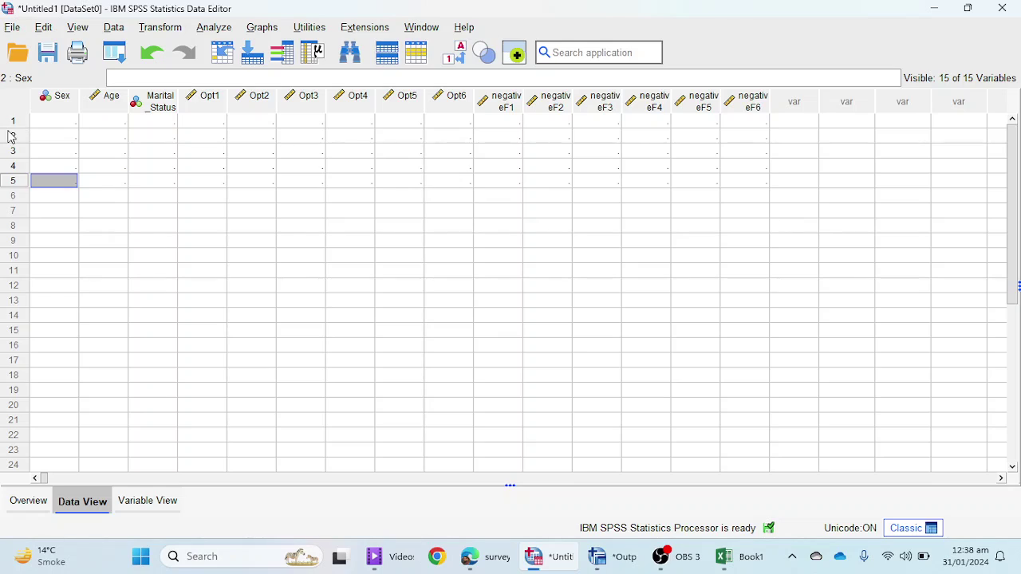
# Clear the empty cases in rows 2 to 5 of the data
pyautogui.moveTo(13, 136); pyautogui.dragTo(17, 185)
pyautogui.rightClick(20, 163)
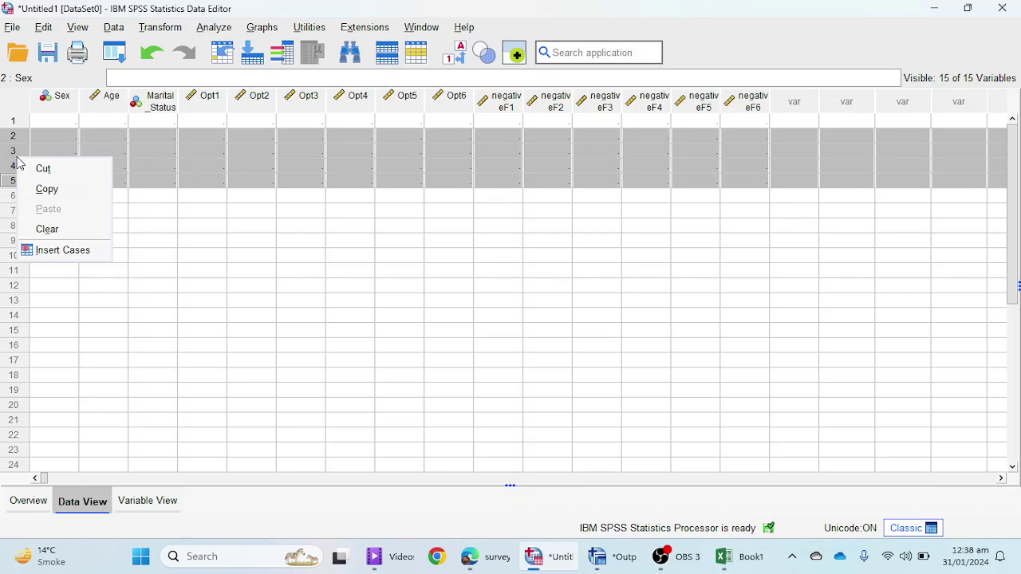
pyautogui.click(46, 229)
# Clear the remaining empty case in row 1 and dismiss the resulting message
pyautogui.moveTo(14, 122); pyautogui.dragTo(21, 172)
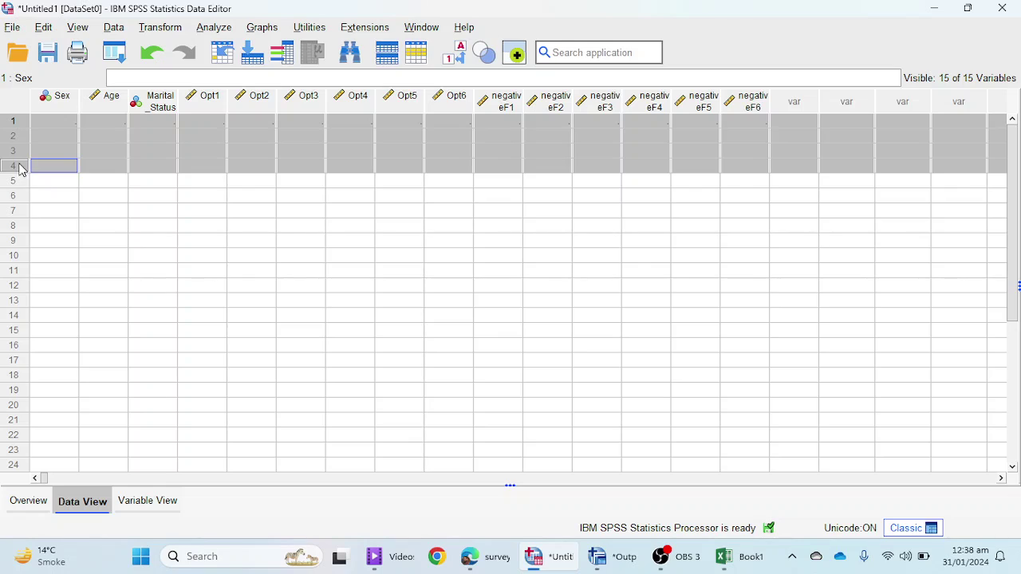
pyautogui.rightClick(12, 126)
pyautogui.click(43, 198)
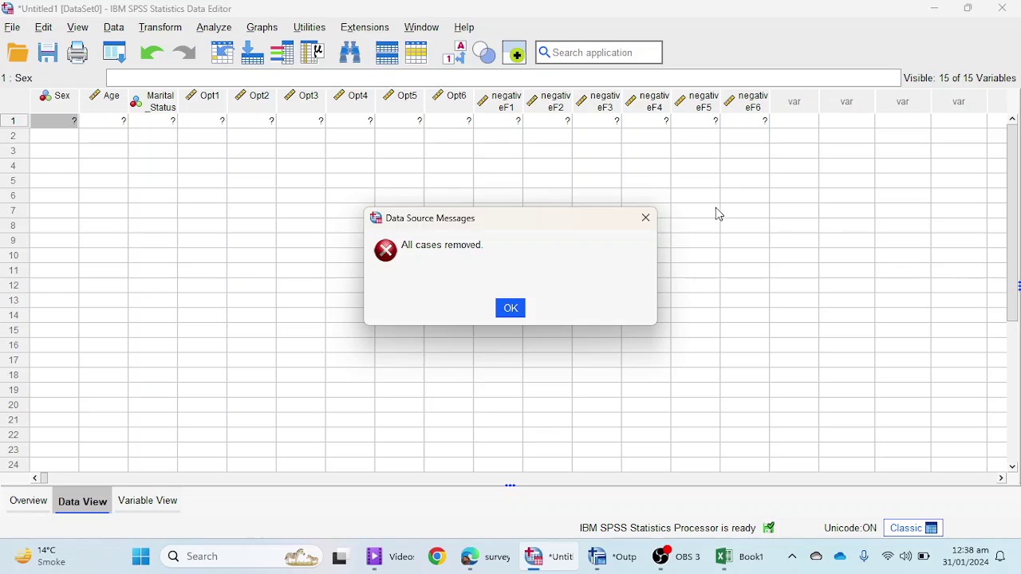
pyautogui.click(645, 217)
pyautogui.rightClick(11, 121)
pyautogui.click(52, 209)
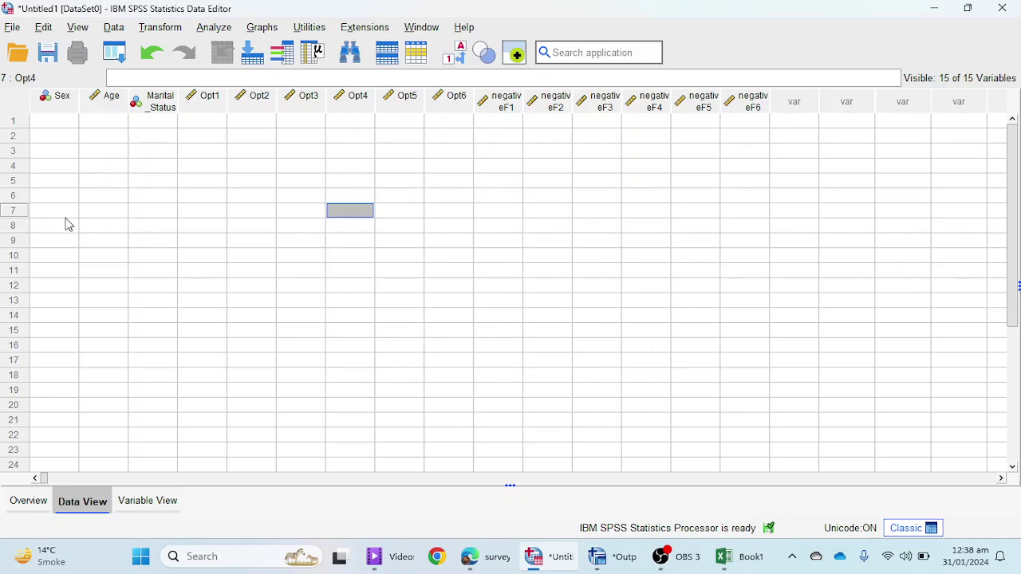
# Enter the first case's demographics in row 1: Sex 1, Age 25 and Marital_Status 1
pyautogui.click(63, 121)
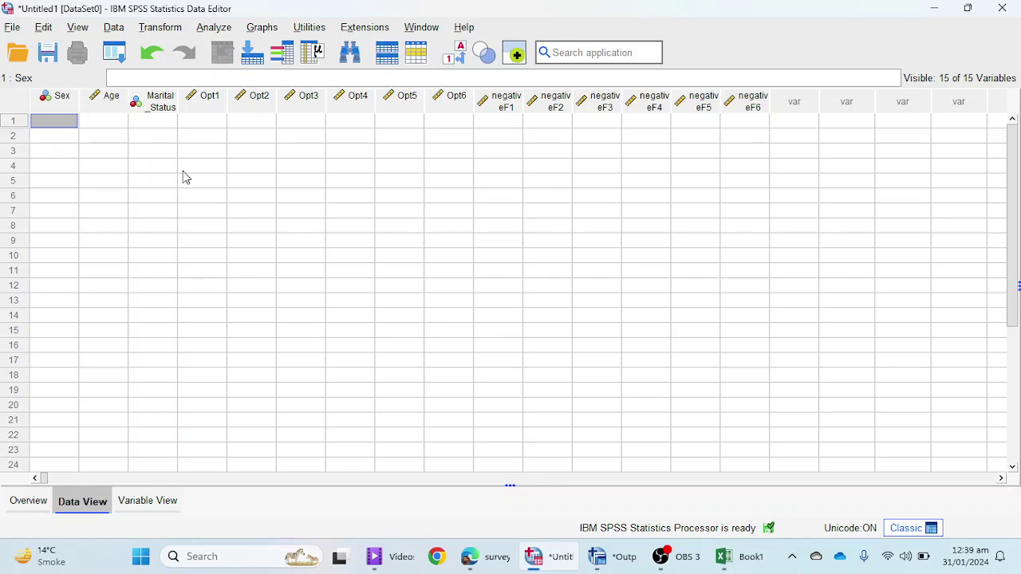
pyautogui.write('1')
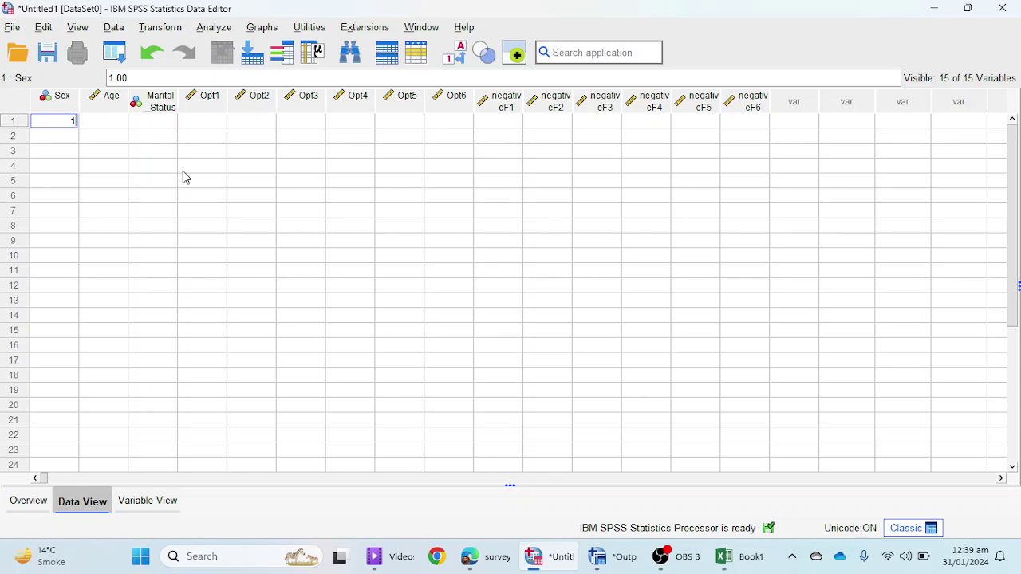
pyautogui.click(119, 126)
pyautogui.write('25')
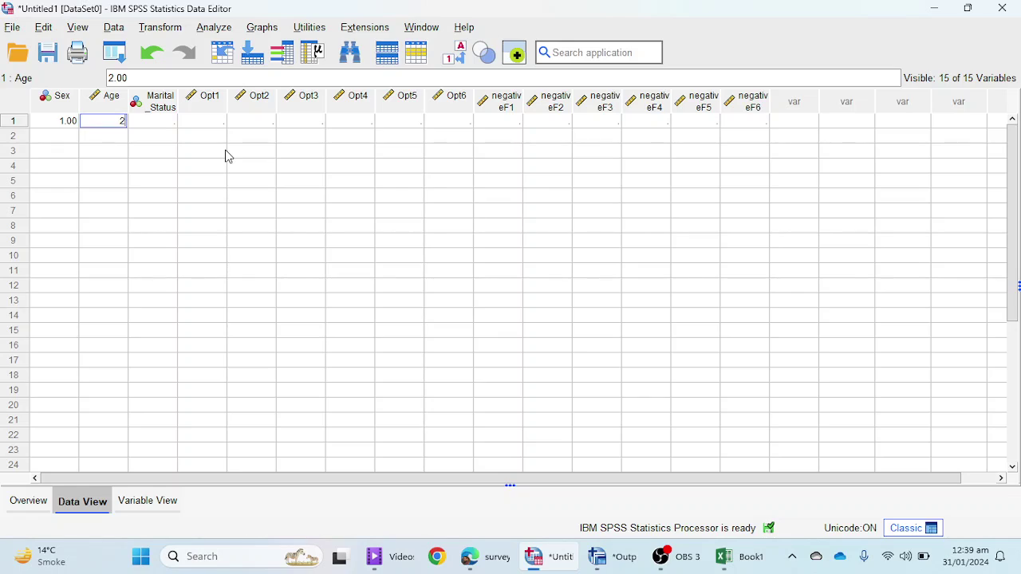
pyautogui.click(163, 128)
pyautogui.write('1')
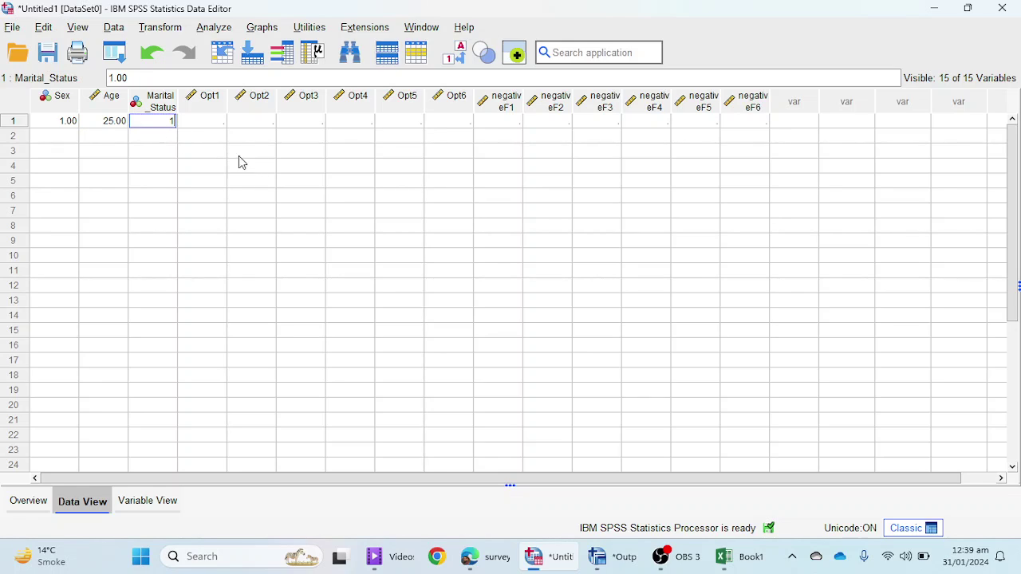
# Enter 4, 5, 5, 4, 4 and 4 for Opt1 to Opt6 in row 1
pyautogui.click(214, 126)
pyautogui.write('4')
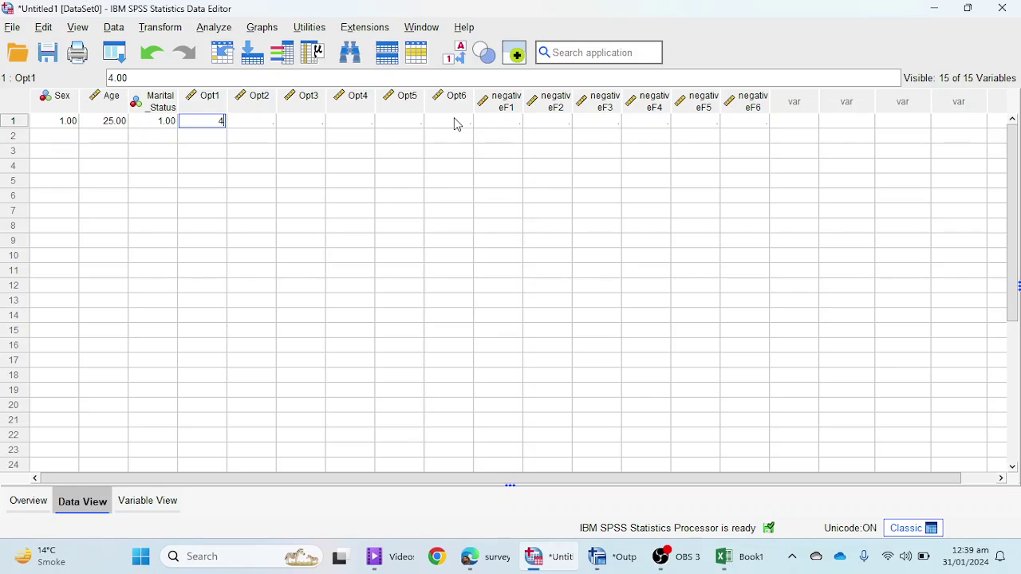
pyautogui.press('Tab')
pyautogui.write('5')
pyautogui.press('Tab')
pyautogui.write('5')
pyautogui.press('Tab')
pyautogui.write('4')
pyautogui.press('Tab')
pyautogui.write('4')
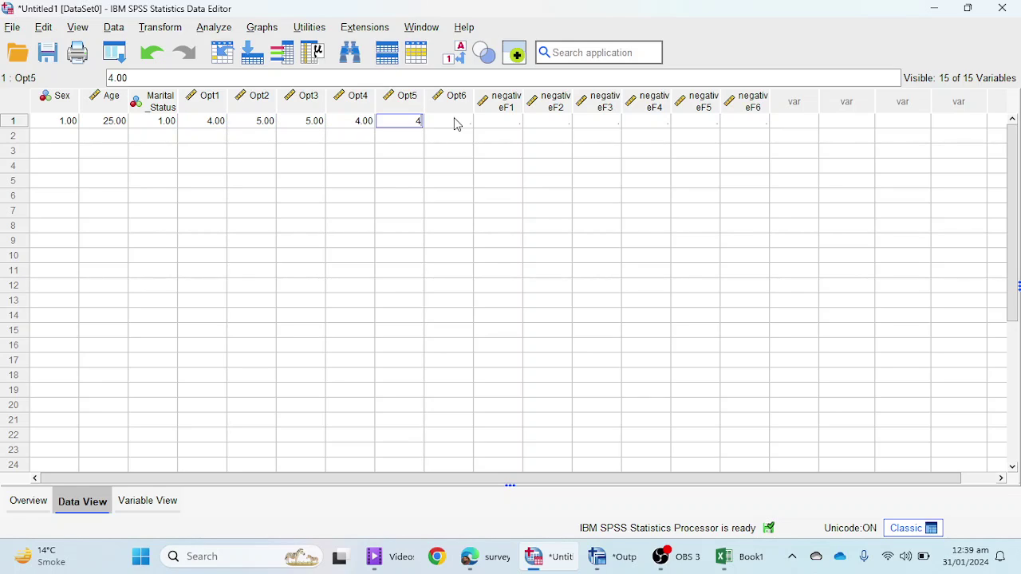
pyautogui.press('Tab')
pyautogui.write('5')
# Enter 4 for each of negativeF1 to negativeF6 in row 1
pyautogui.press('Tab')
pyautogui.write('4\t4\t4\t\t4')
pyautogui.press('Tab')
pyautogui.write('4')
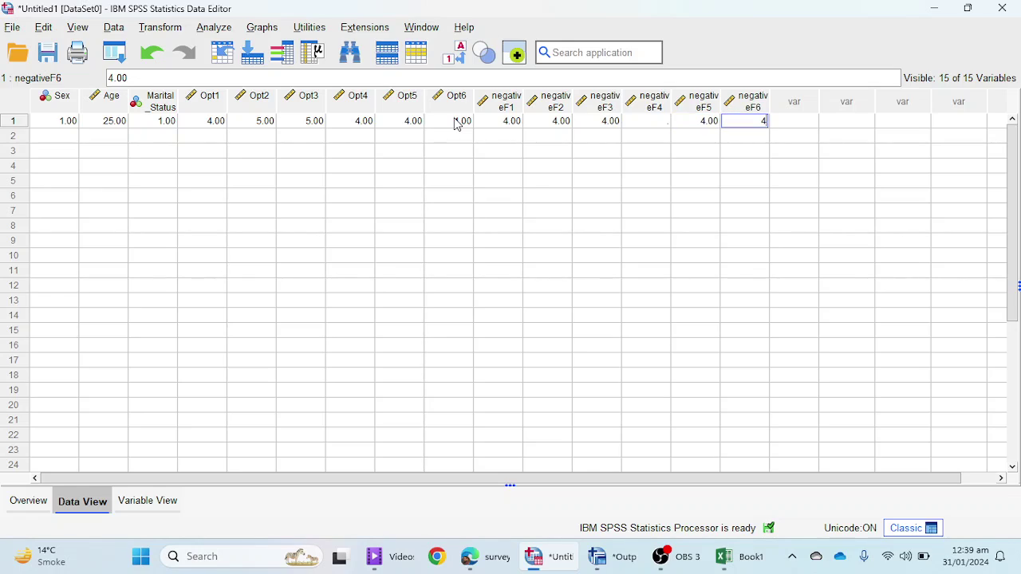
pyautogui.click(668, 123)
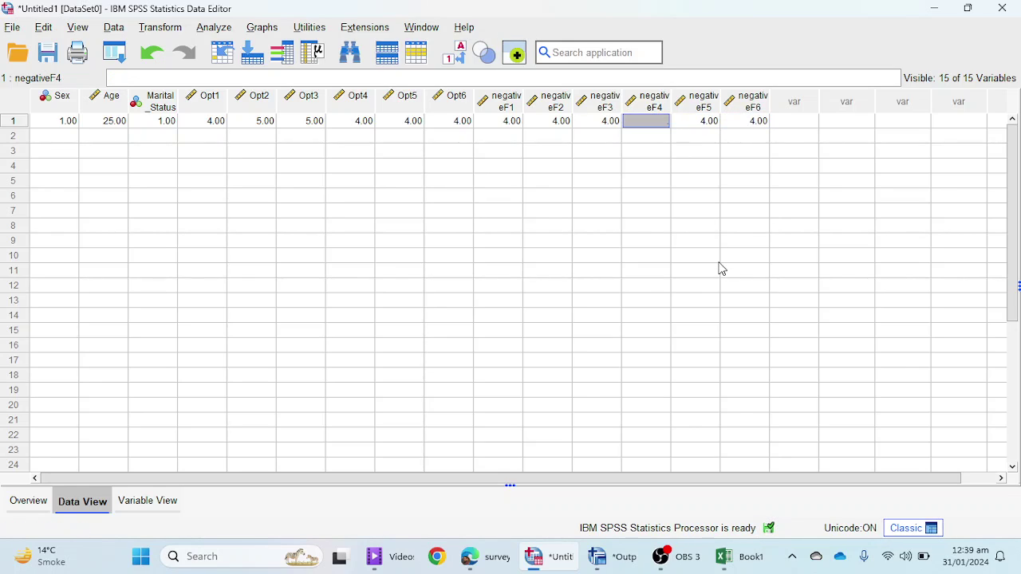
pyautogui.write('4')
pyautogui.click(675, 258)
# Enter the second case's demographics in row 2: Sex 2, Age 24 and Marital_Status 1
pyautogui.click(71, 137)
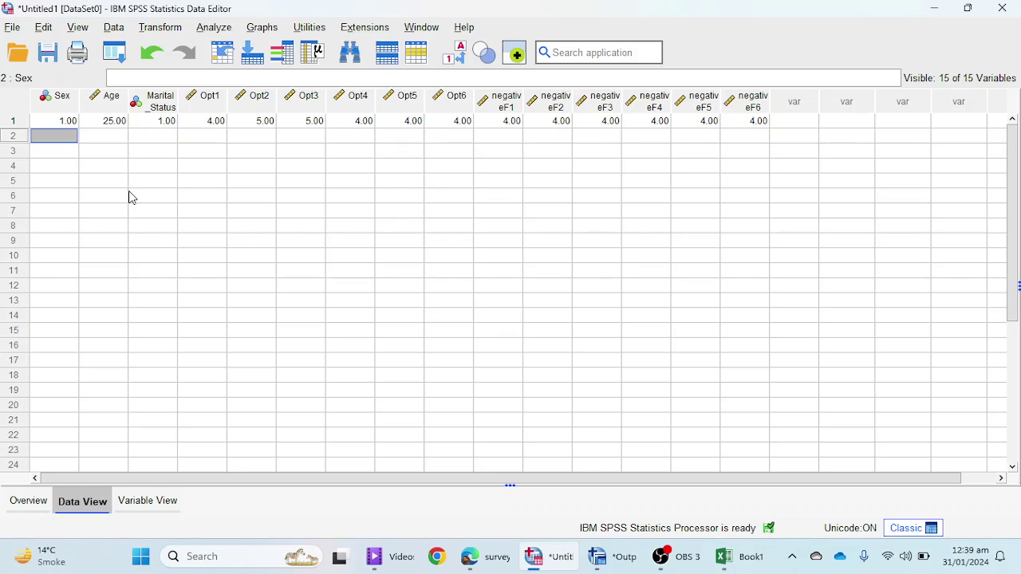
pyautogui.write('2')
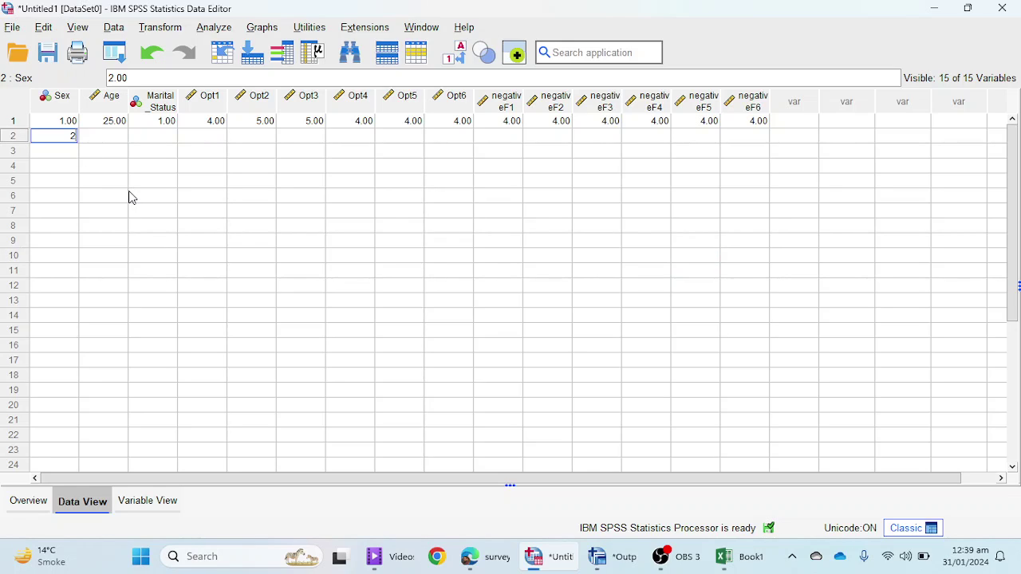
pyautogui.click(107, 123)
pyautogui.click(114, 137)
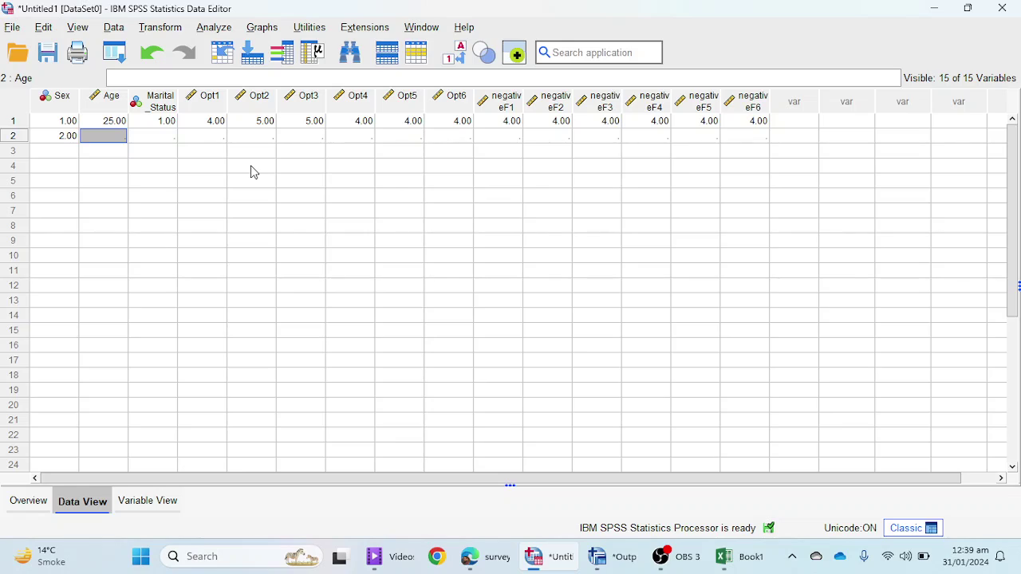
pyautogui.write('24')
pyautogui.press('Tab')
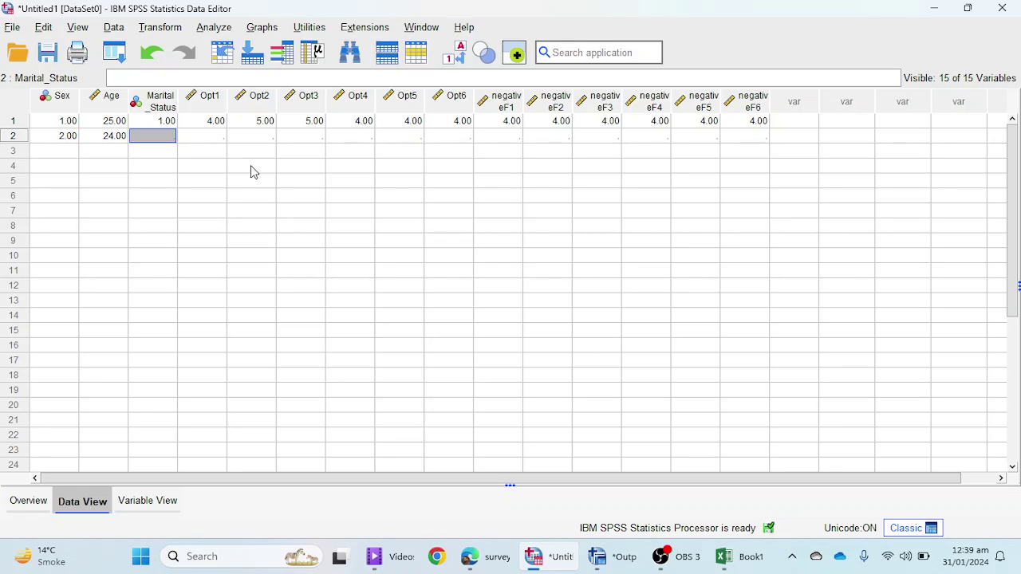
pyautogui.write('1')
# Enter 4 for Opt1 and 1 for each of Opt2 to Opt6 in row 2
pyautogui.press('Tab')
pyautogui.write('4')
pyautogui.press('Tab')
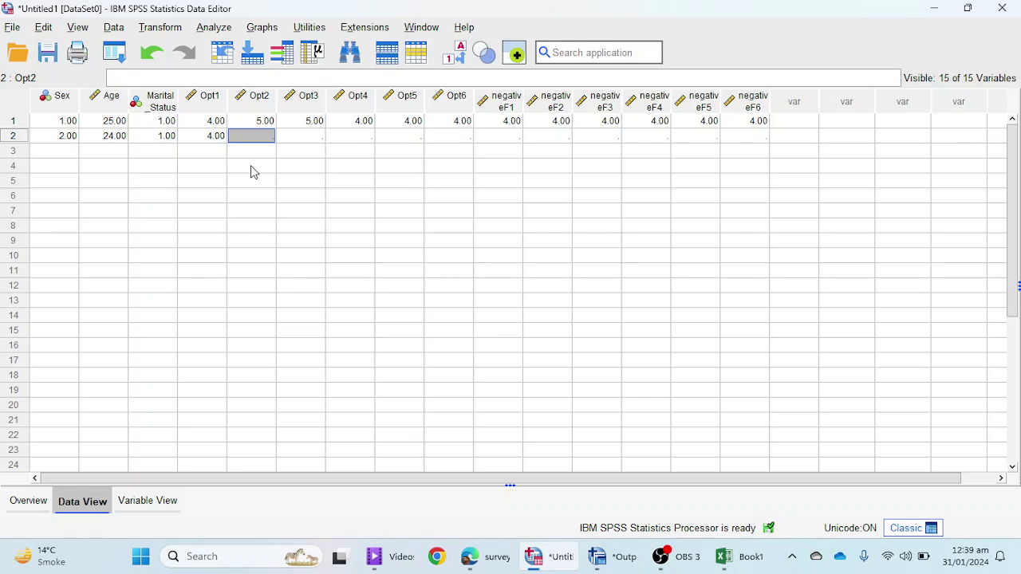
pyautogui.write('1')
pyautogui.press('Tab')
pyautogui.write('1')
pyautogui.press('Tab')
pyautogui.write('1')
pyautogui.press('Tab')
pyautogui.press('1')
pyautogui.press('Tab')
pyautogui.press('1')
# Enter 1 for each of negativeF1 to negativeF6 in row 2
pyautogui.press('Tab')
pyautogui.press('1')
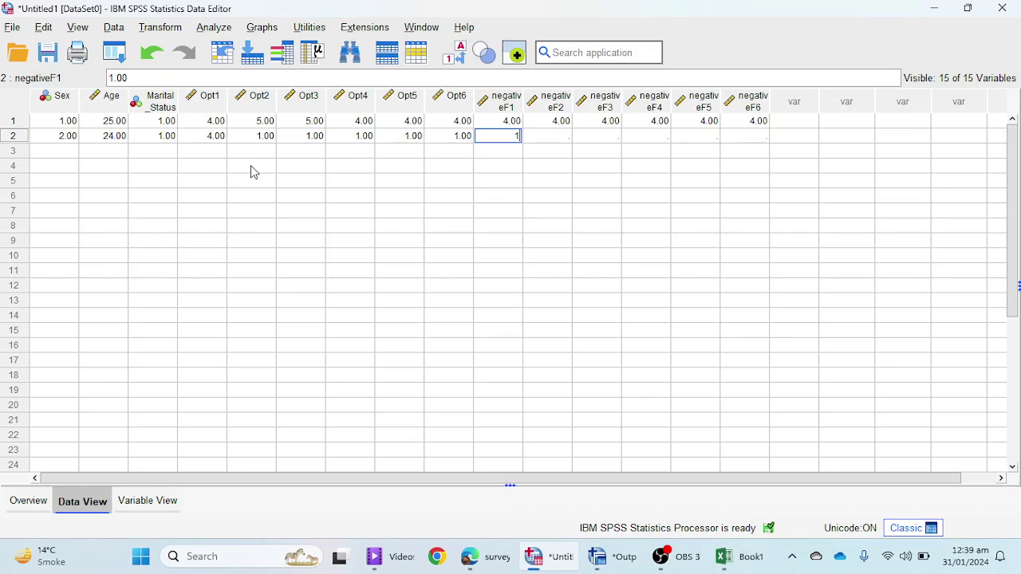
pyautogui.press('Tab')
pyautogui.press('1')
pyautogui.press('Tab')
pyautogui.press('1')
pyautogui.press('Tab')
pyautogui.press('1')
pyautogui.press('Tab')
pyautogui.write('1')
pyautogui.press('Tab')
pyautogui.write('1')
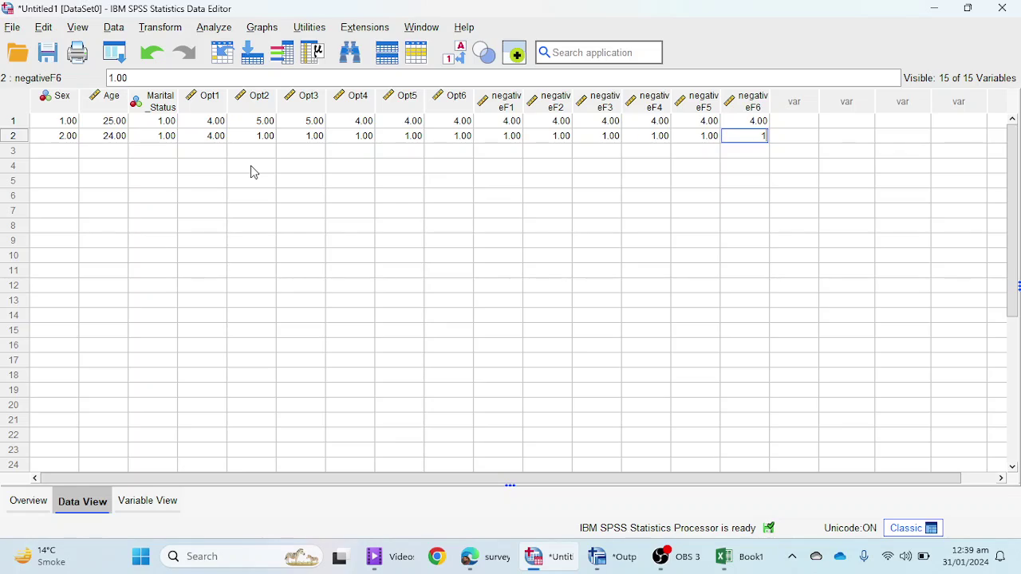
pyautogui.press('Tab')
pyautogui.click(53, 151)
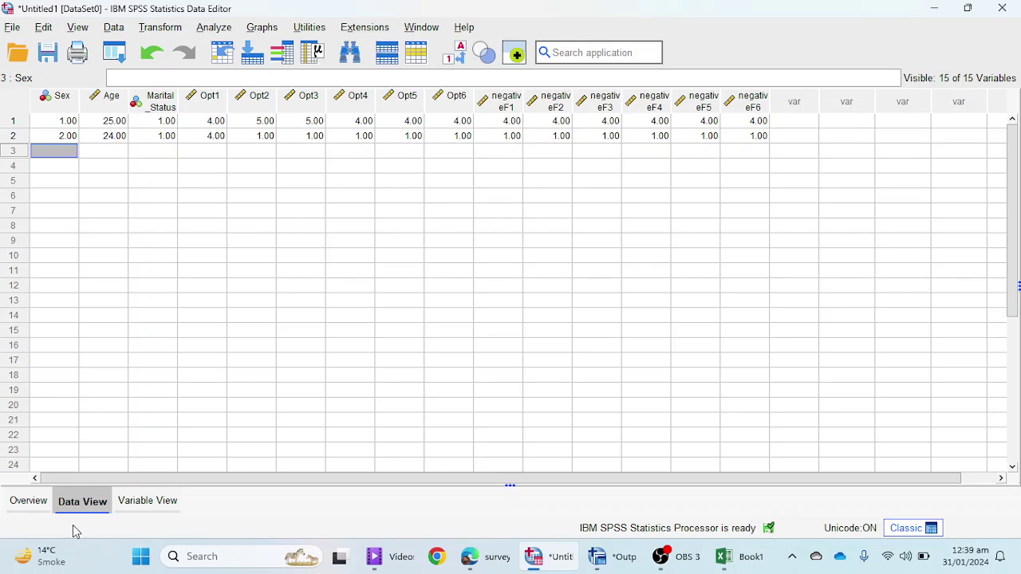
# Insert a new variable before Sex in the variable list and name it ID
pyautogui.click(169, 500)
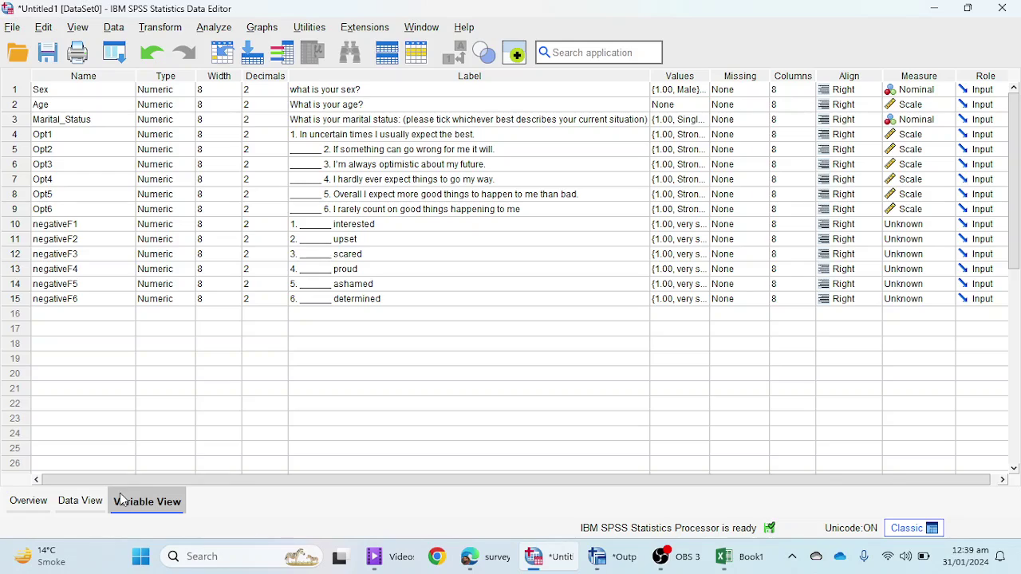
pyautogui.click(85, 502)
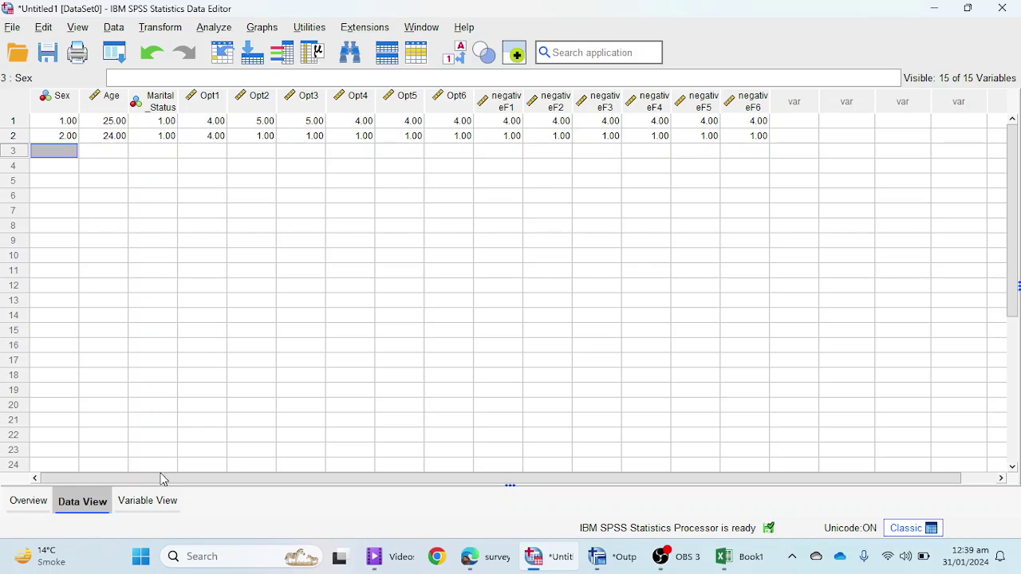
pyautogui.click(148, 501)
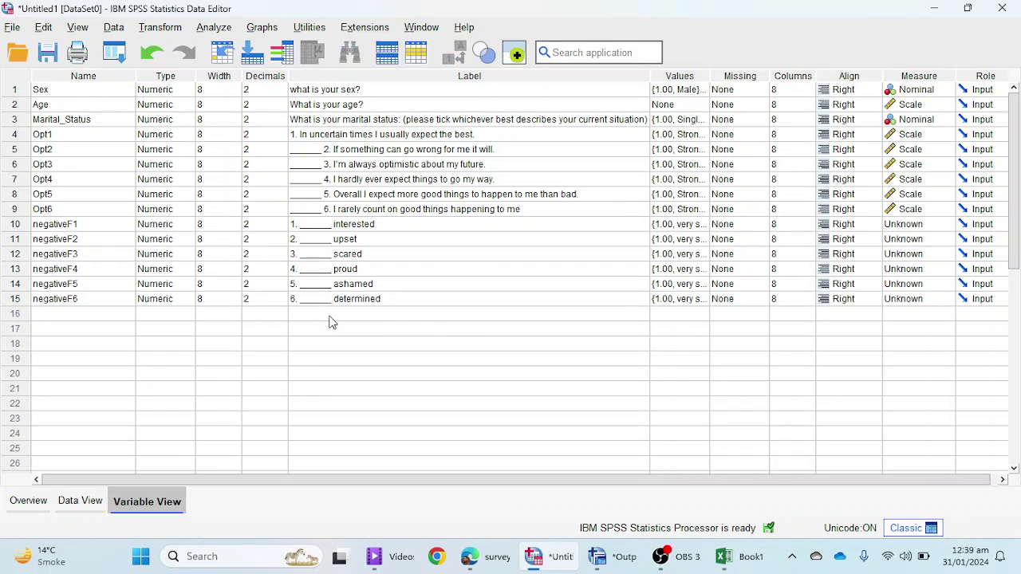
pyautogui.click(18, 91)
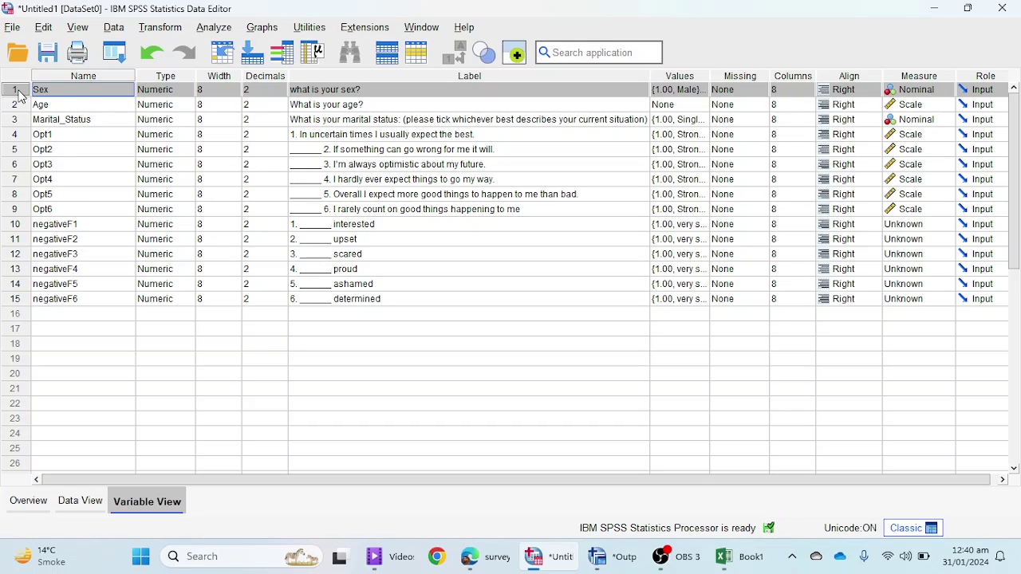
pyautogui.rightClick(20, 93)
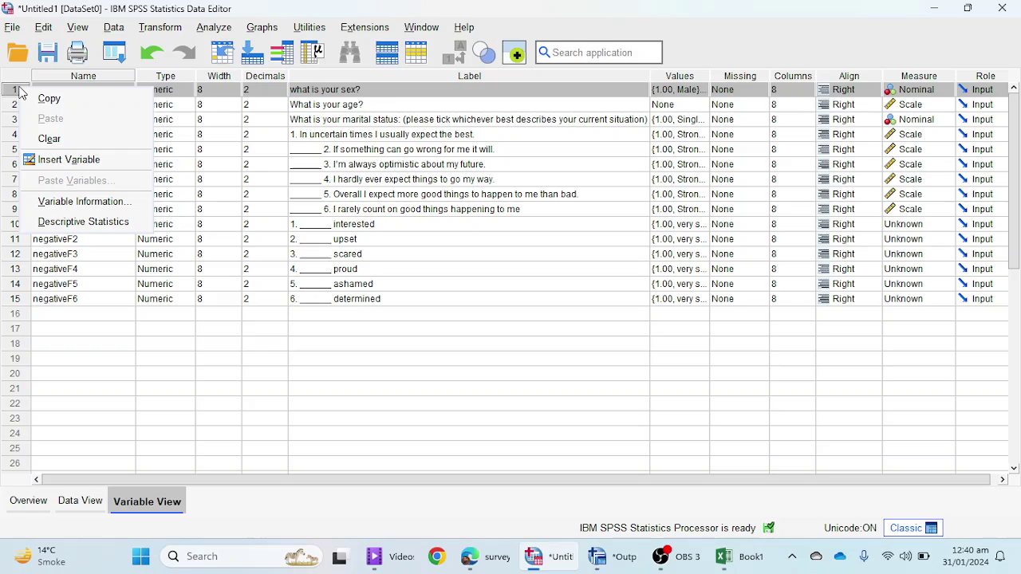
pyautogui.click(75, 159)
pyautogui.doubleClick(80, 89)
pyautogui.moveTo(80, 90); pyautogui.dragTo(7, 94)
pyautogui.press('BackSpace')
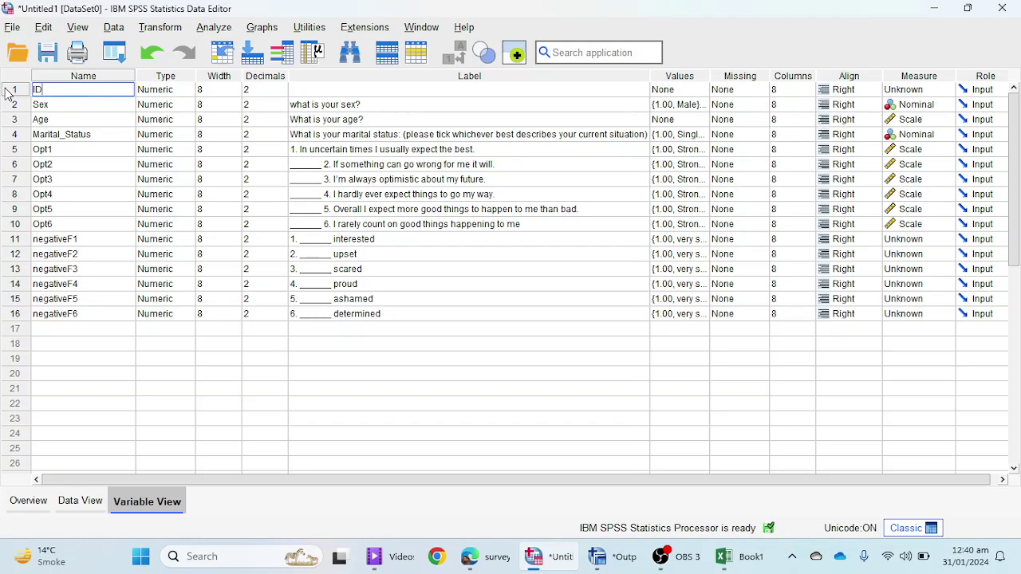
pyautogui.click(169, 378)
pyautogui.click(190, 374)
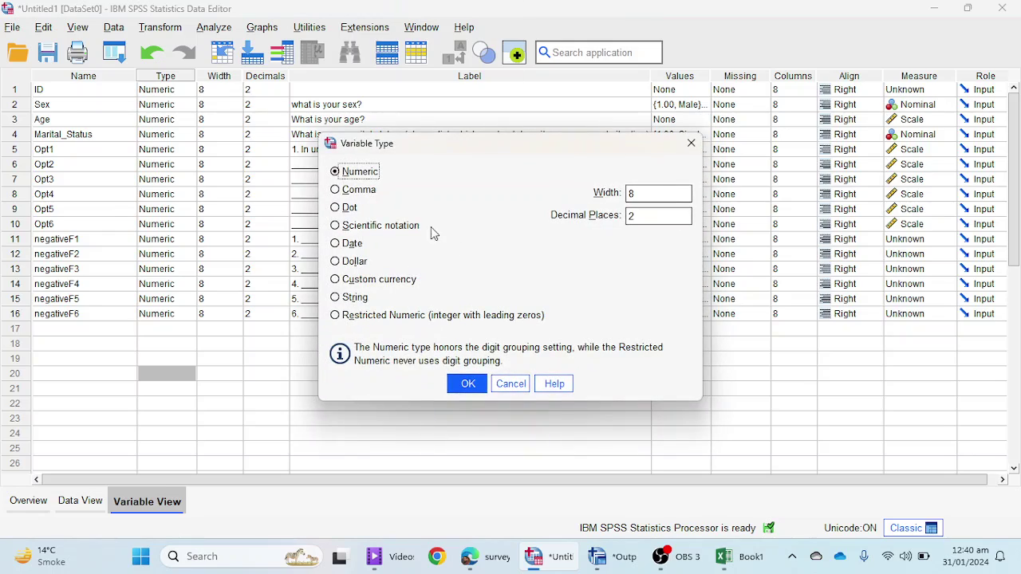
pyautogui.click(691, 144)
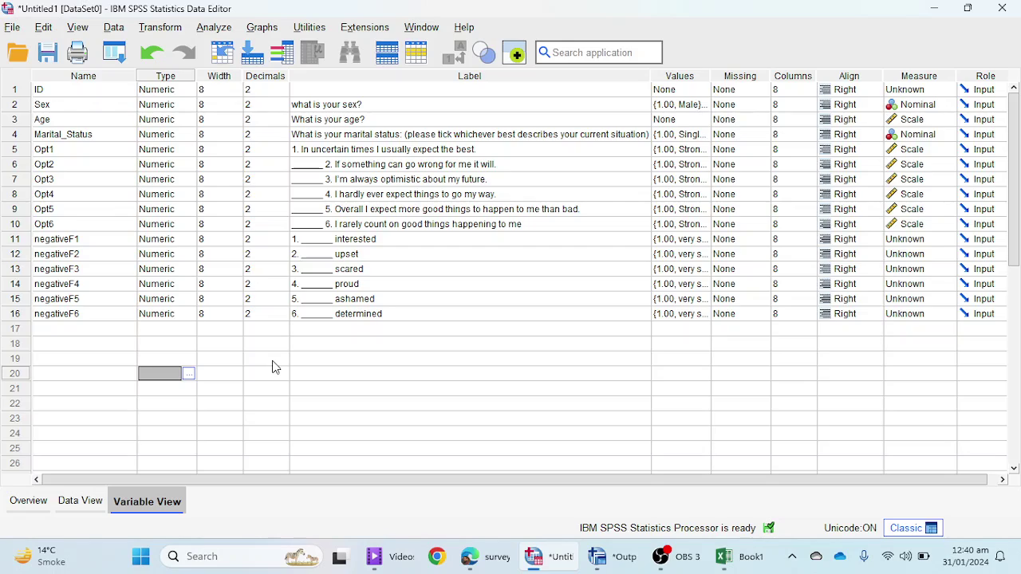
# Enter ID 1 for the first case and ID 2 for the second case in the data
pyautogui.click(77, 501)
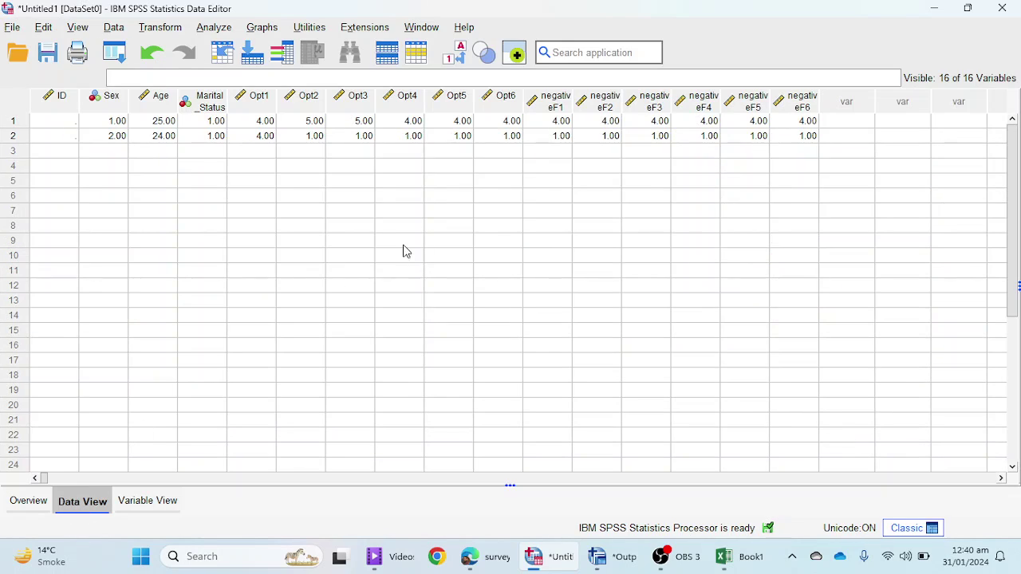
pyautogui.click(62, 121)
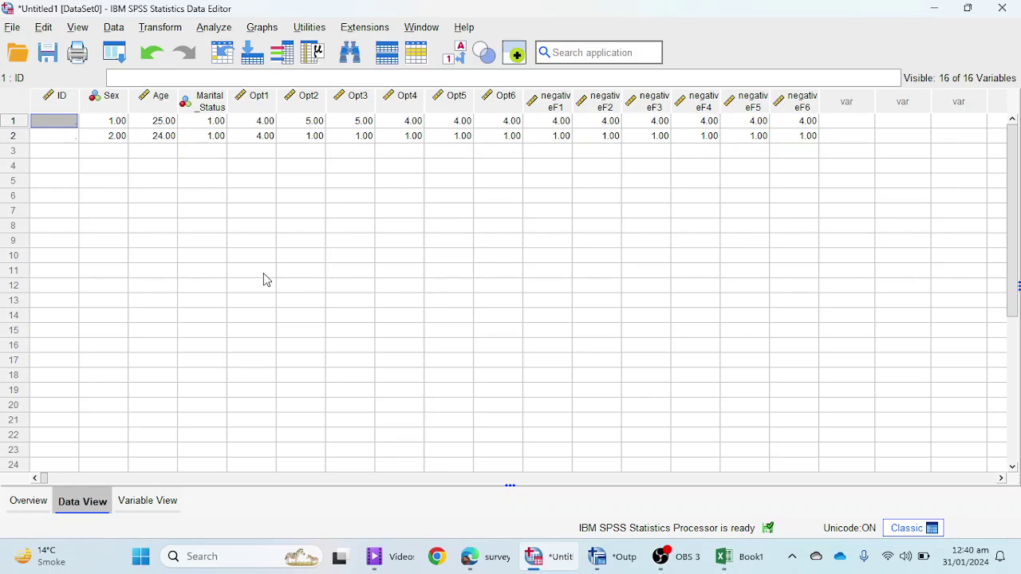
pyautogui.write('1')
pyautogui.press('Return')
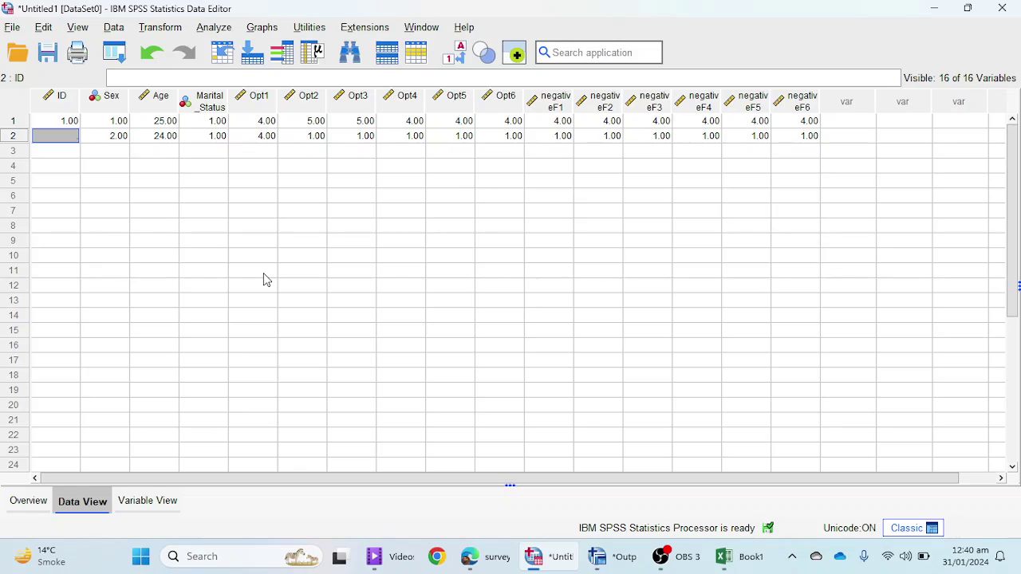
pyautogui.write('2')
pyautogui.press('Return')
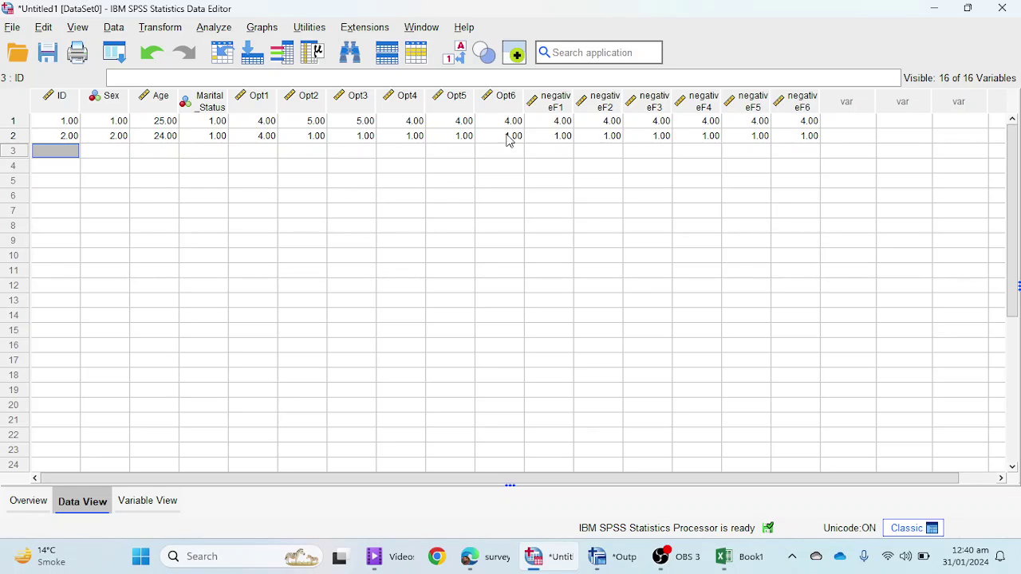
# Enter 18 as the ID in row 18 of the data and select that row's Sex cell
pyautogui.click(583, 135)
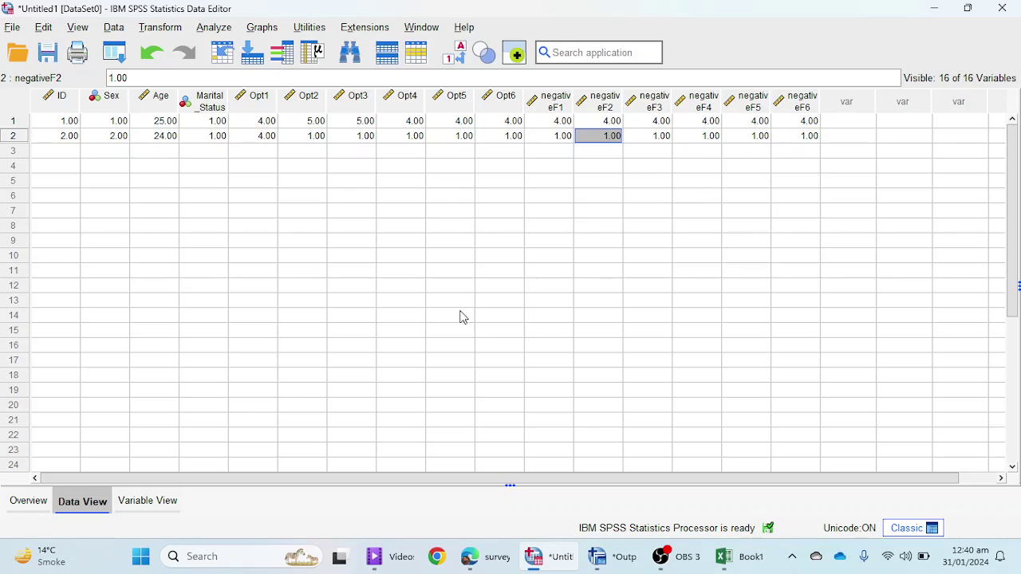
pyautogui.click(71, 375)
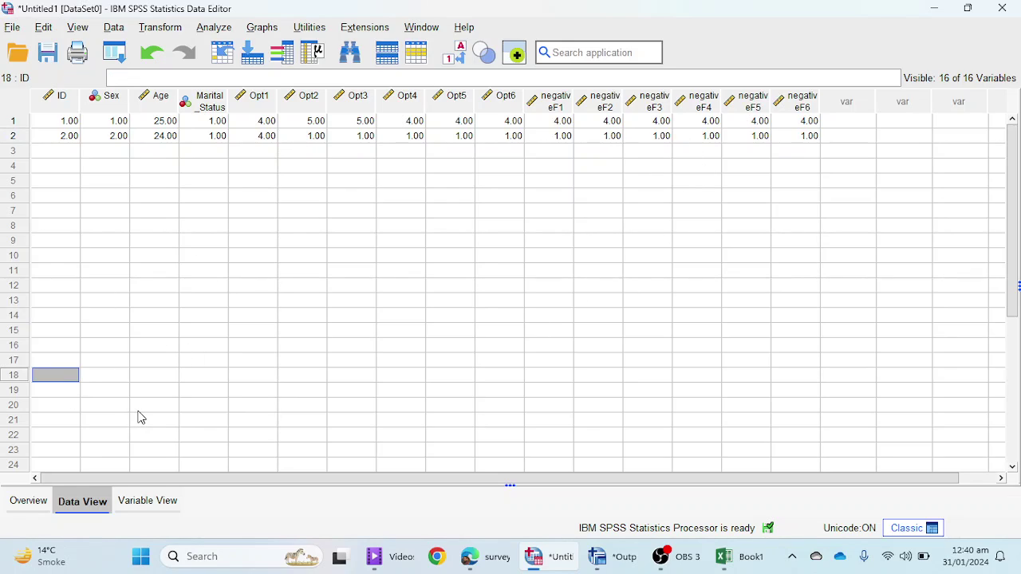
pyautogui.write('18')
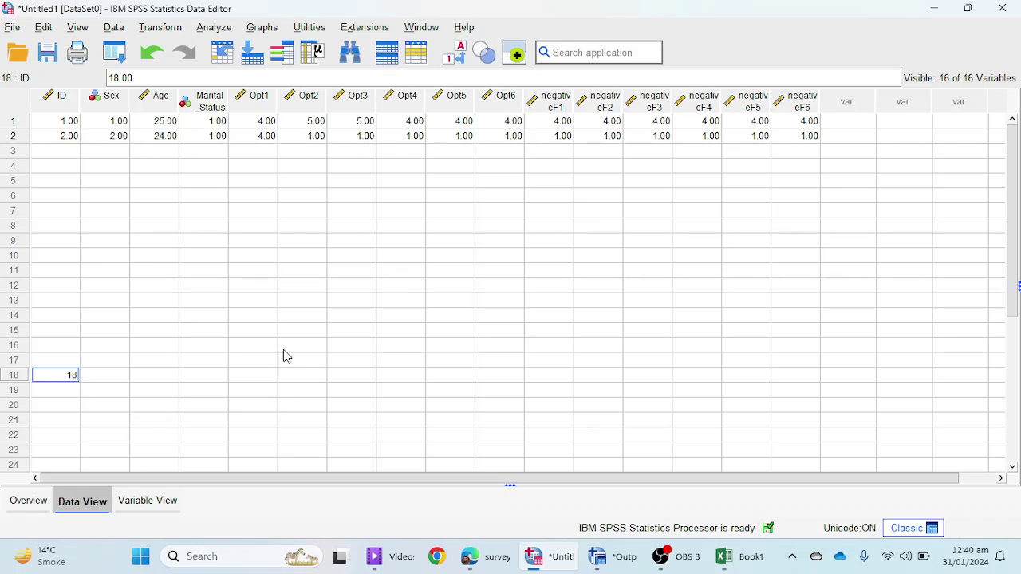
pyautogui.click(230, 394)
pyautogui.click(109, 375)
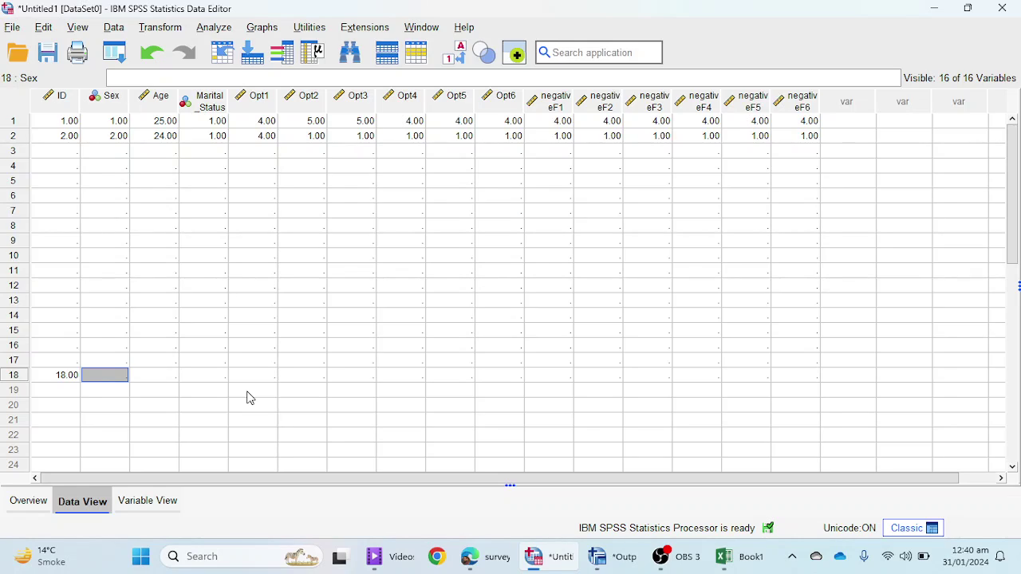
pyautogui.moveTo(304, 361); pyautogui.dragTo(315, 375)
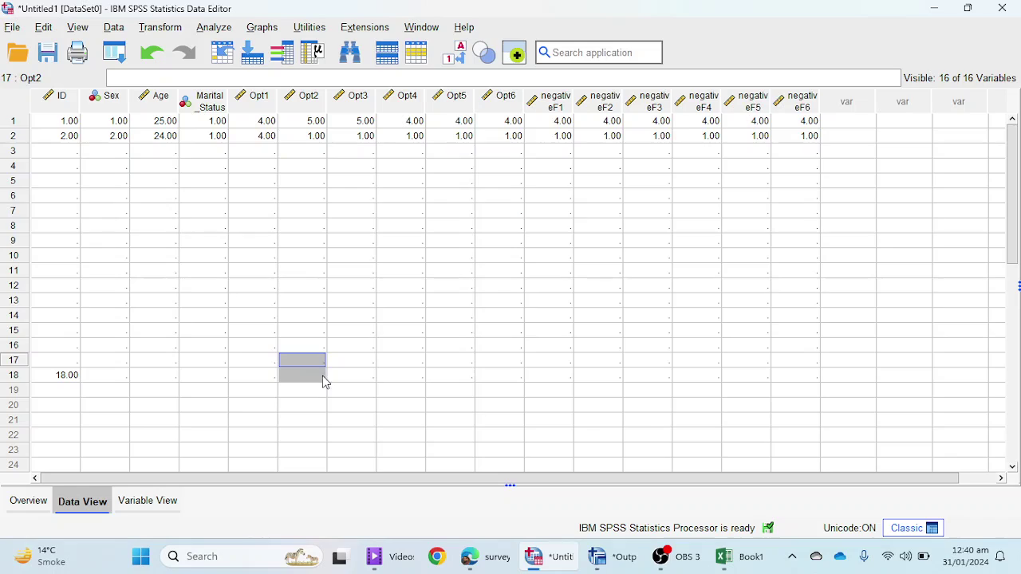
pyautogui.click(447, 376)
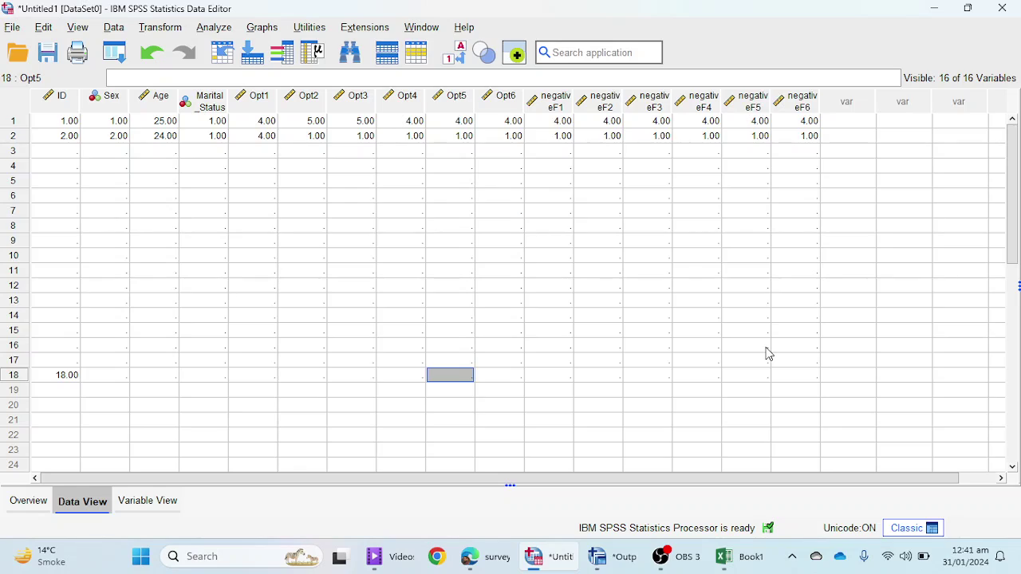
# Start saving the data set as a new file and choose the Desktop as its location
pyautogui.click(14, 29)
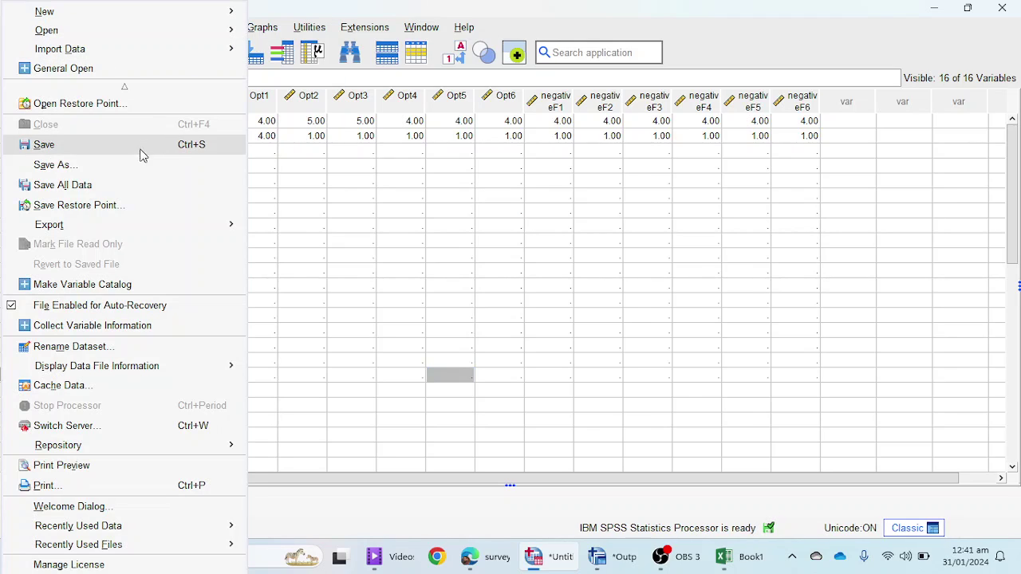
pyautogui.click(98, 166)
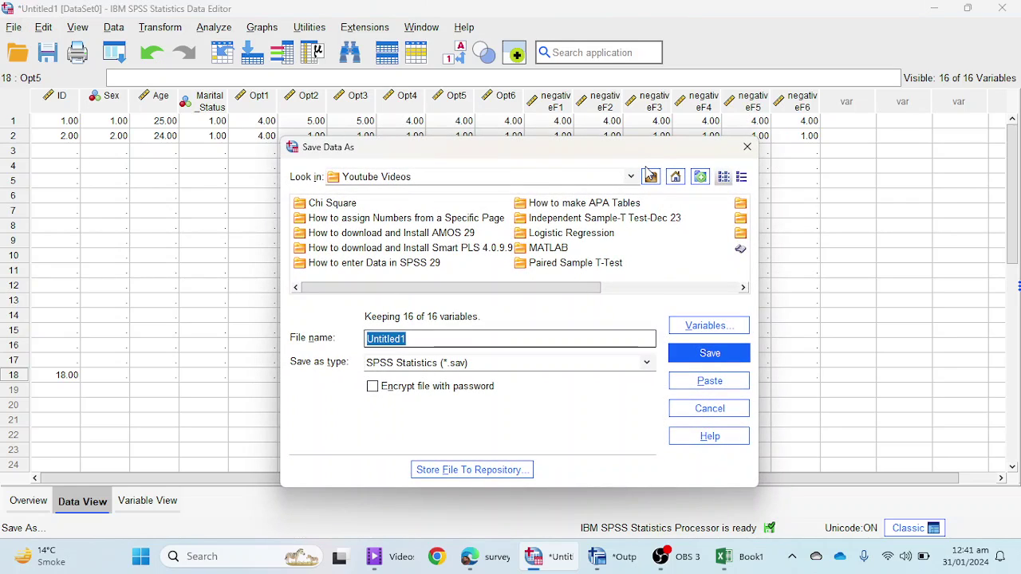
pyautogui.click(631, 177)
pyautogui.scroll(3, 482, 237)
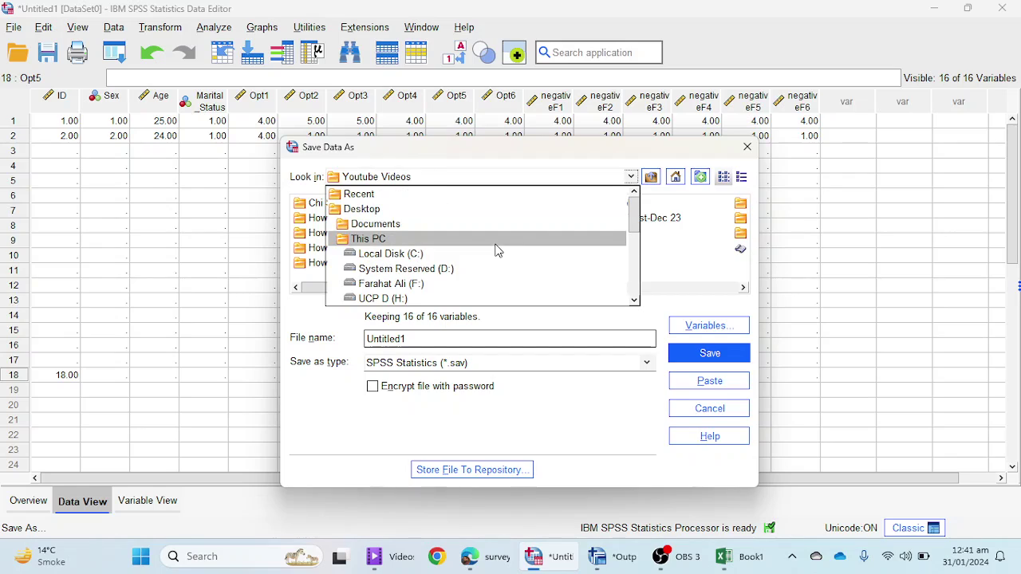
pyautogui.click(410, 209)
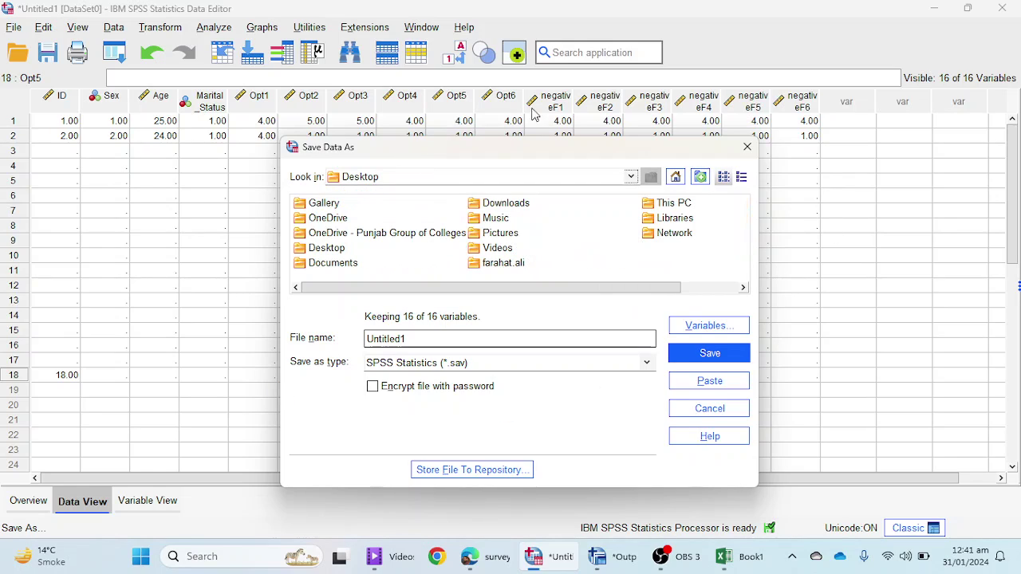
# Name the data file "SPSS data Entry" and save it
pyautogui.click(429, 338)
pyautogui.press('BackSpace')
pyautogui.press('BackSpace')
pyautogui.press('BackSpace')
pyautogui.press('BackSpace')
pyautogui.press('BackSpace')
pyautogui.press('BackSpace')
pyautogui.press('BackSpace')
pyautogui.press('BackSpace')
pyautogui.press('BackSpace')
pyautogui.write('SPSS')
pyautogui.write('rentry')
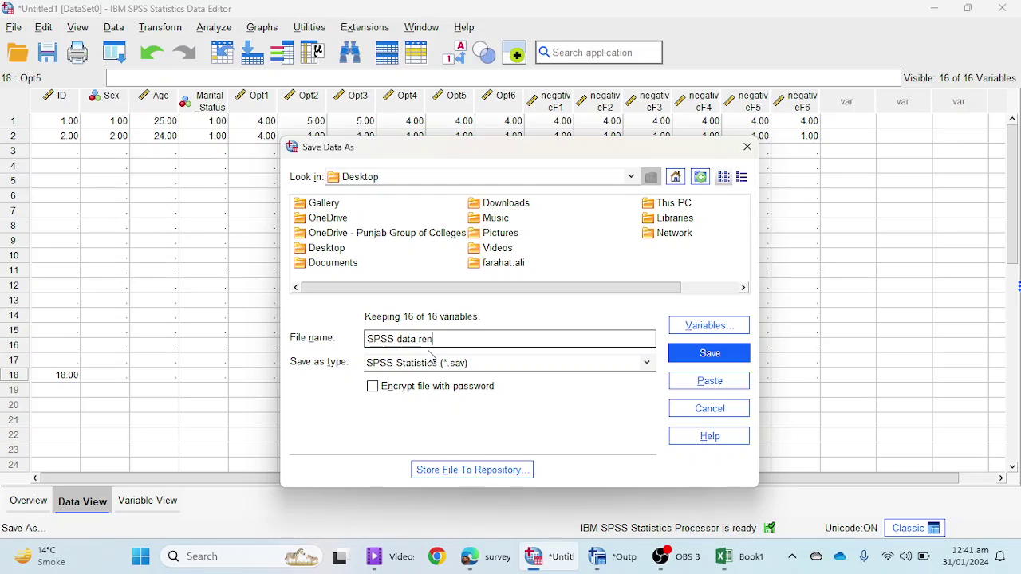
pyautogui.press('BackSpace')
pyautogui.press('BackSpace')
pyautogui.press('BackSpace')
pyautogui.press('BackSpace')
pyautogui.press('BackSpace')
pyautogui.press('BackSpace')
pyautogui.write('Entry')
pyautogui.click(736, 354)
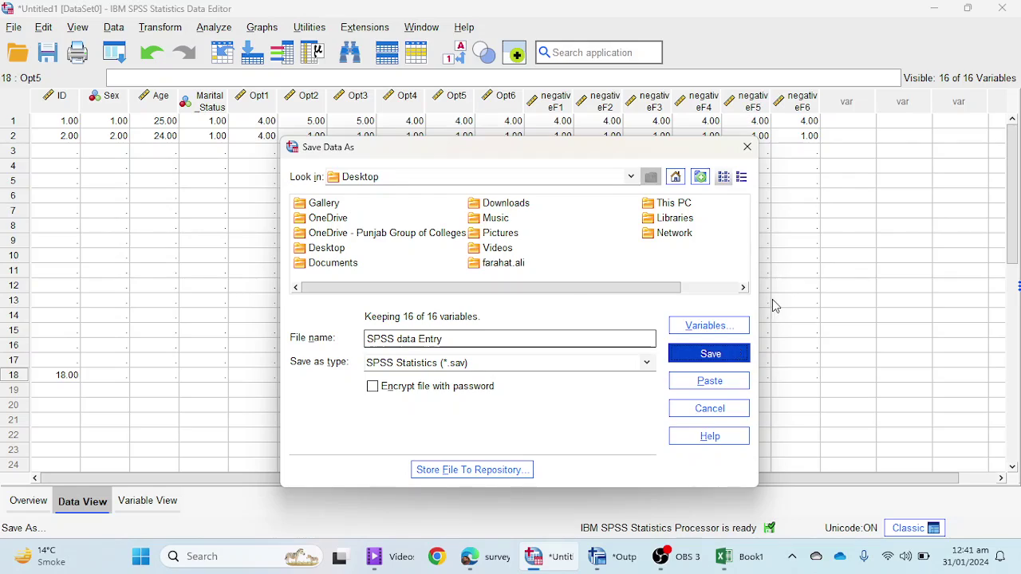
# Minimize all open windows to check for the saved data file on the desktop
pyautogui.click(938, 10)
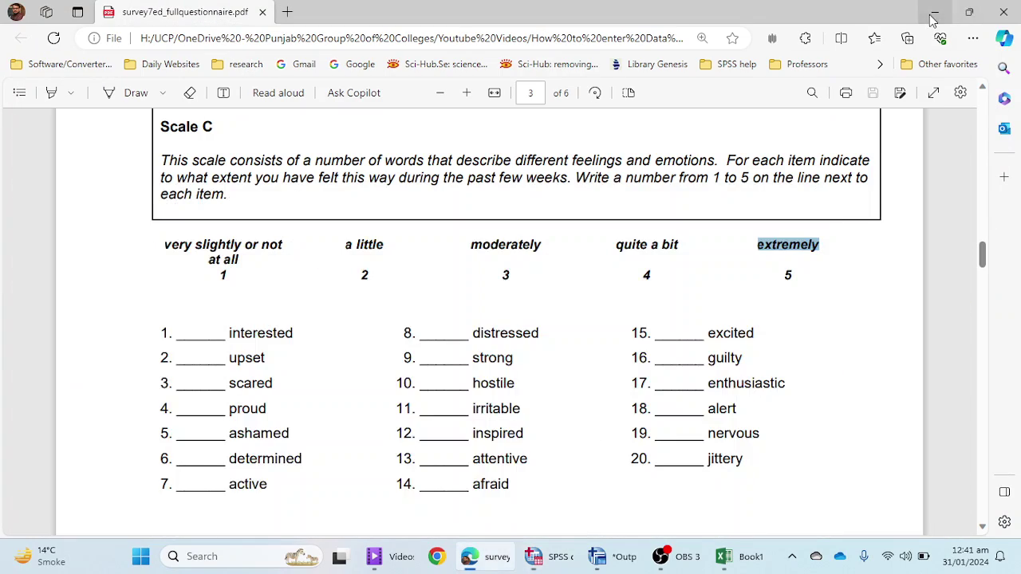
pyautogui.click(935, 12)
pyautogui.click(932, 13)
pyautogui.click(933, 9)
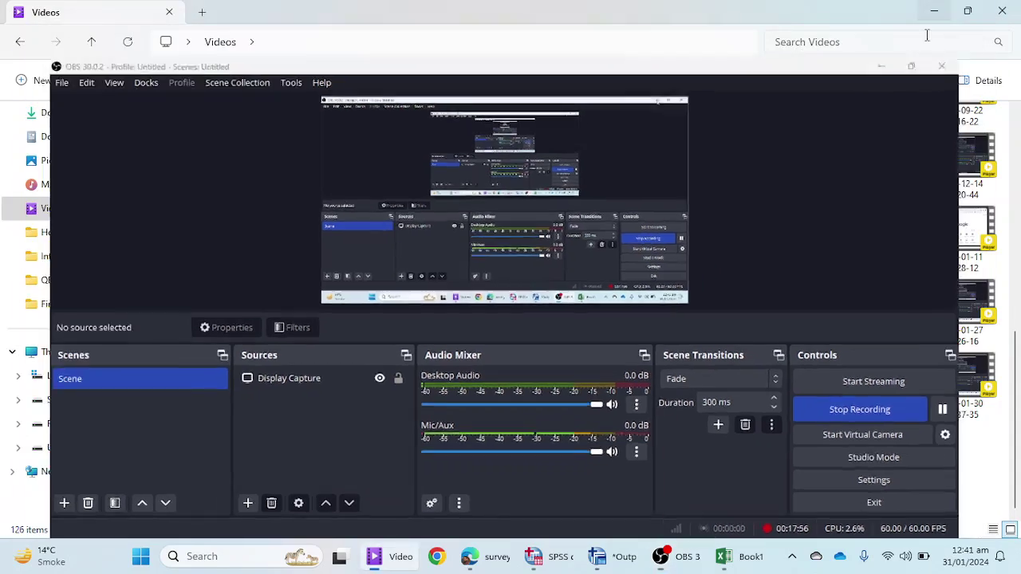
pyautogui.click(943, 11)
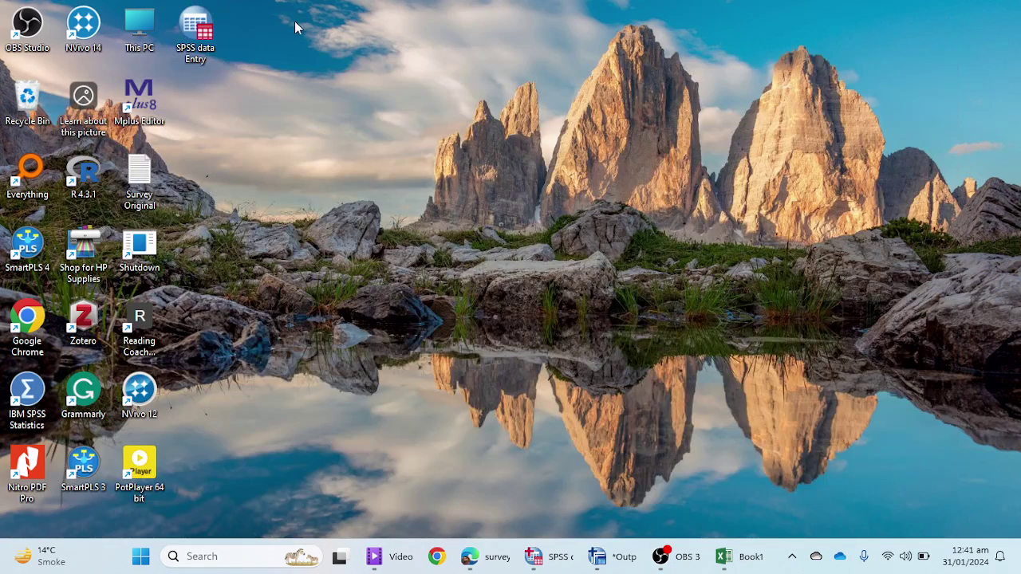